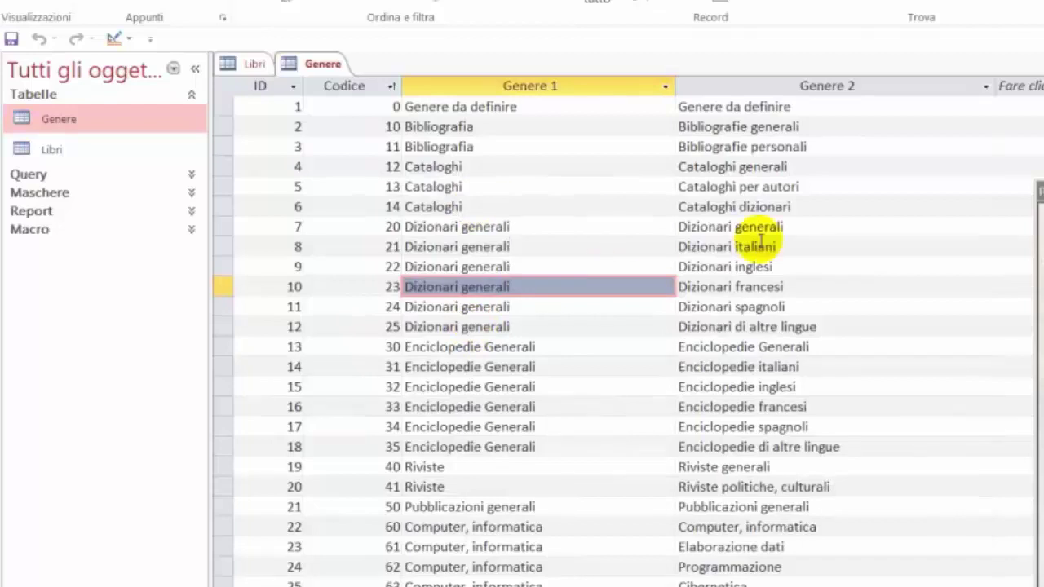
- Close the open Genere and Libri tables
{"action": "right_click", "coordinate": [314, 65]}
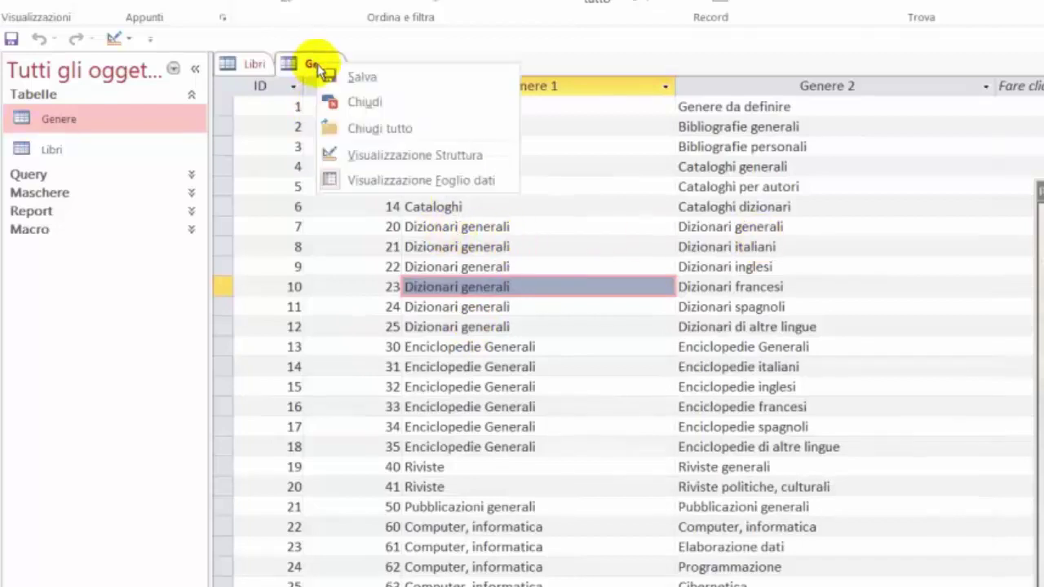
{"action": "left_click", "coordinate": [363, 102]}
{"action": "right_click", "coordinate": [257, 72]}
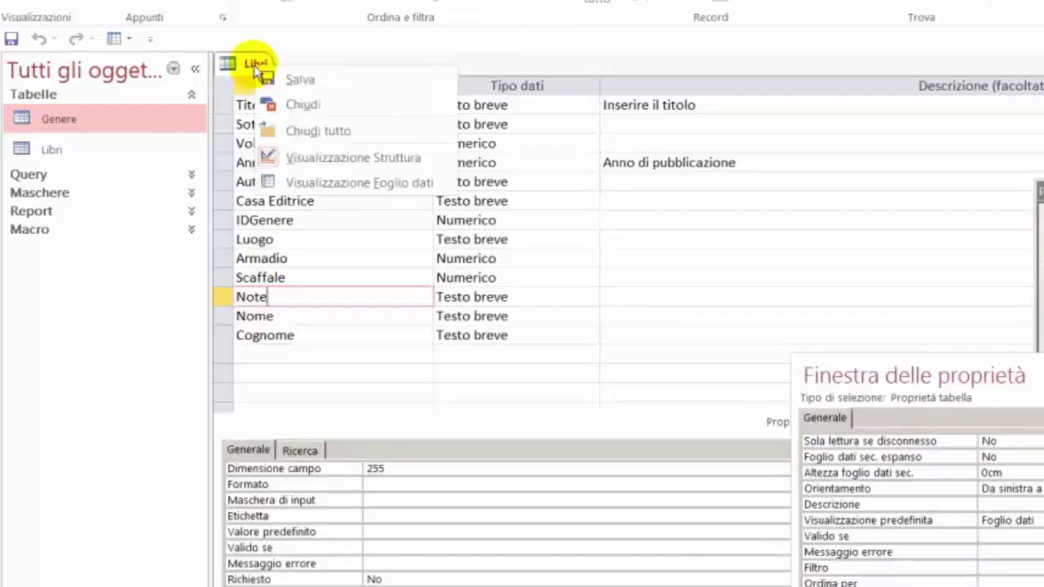
{"action": "left_click", "coordinate": [290, 104]}
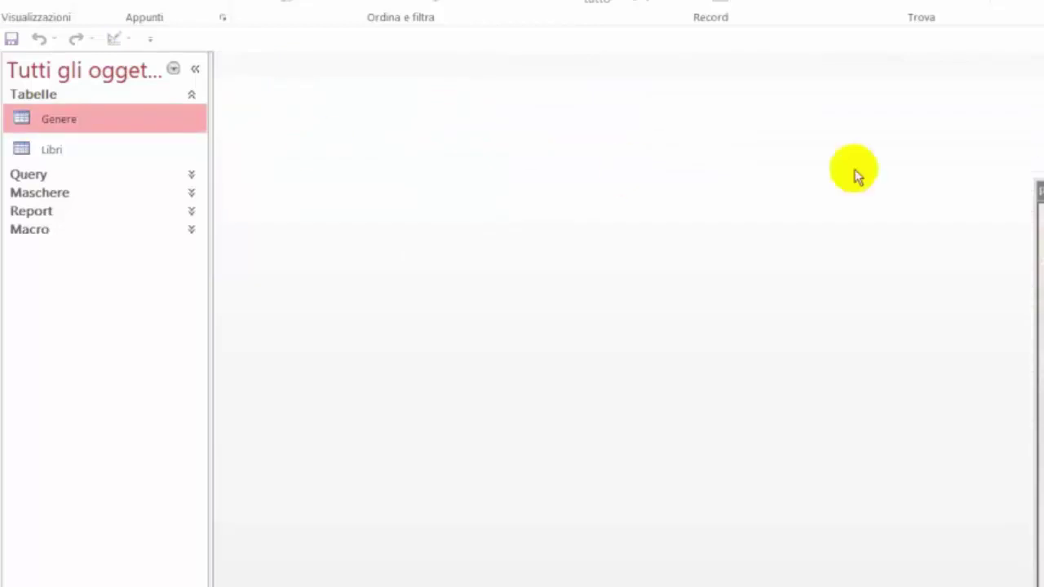
- Open the Inserimento Nuovo Titolo form from the Pannello Comandi and switch it to Design view
{"action": "left_click_drag", "start_coordinate": [1041, 191], "coordinate": [499, 96]}
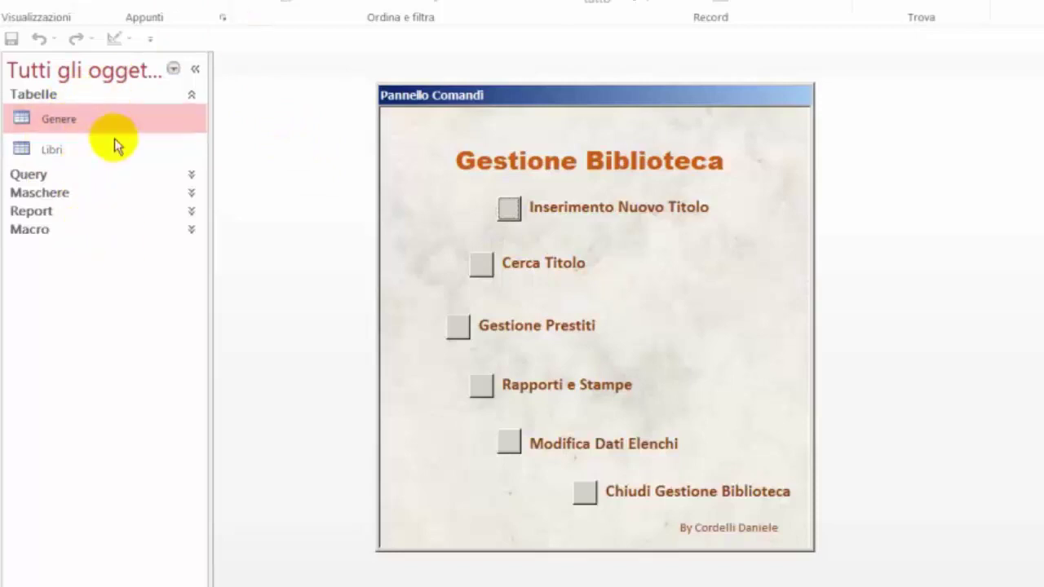
{"action": "left_click", "coordinate": [173, 72]}
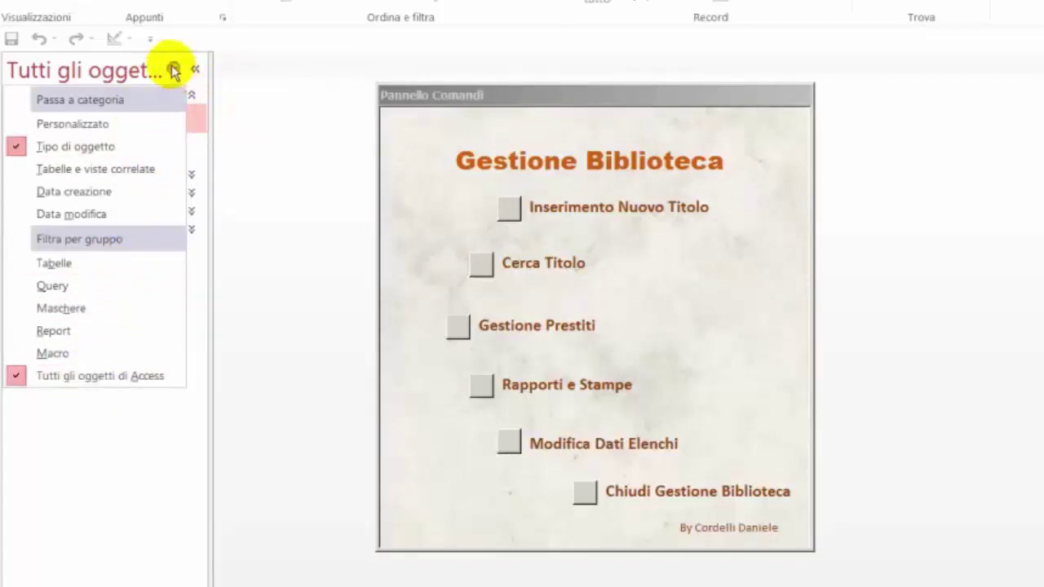
{"action": "left_click", "coordinate": [230, 64]}
{"action": "left_click", "coordinate": [509, 215]}
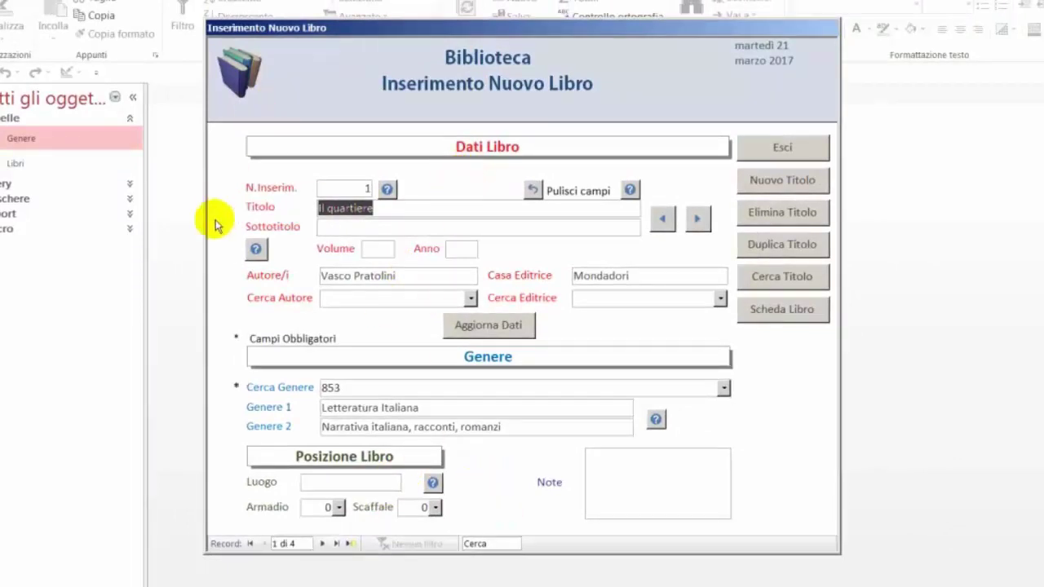
{"action": "right_click", "coordinate": [387, 33]}
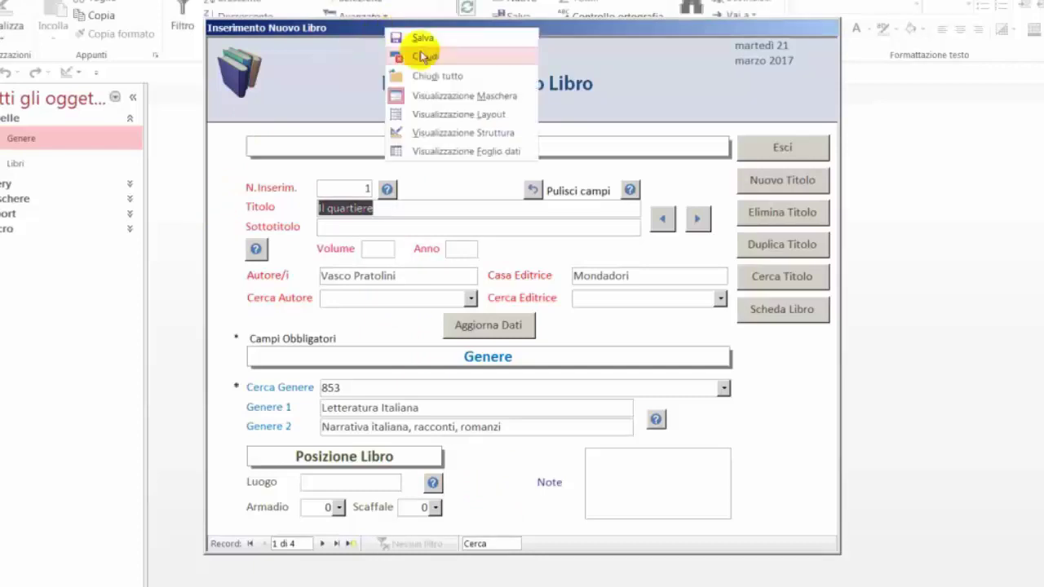
{"action": "left_click", "coordinate": [426, 133]}
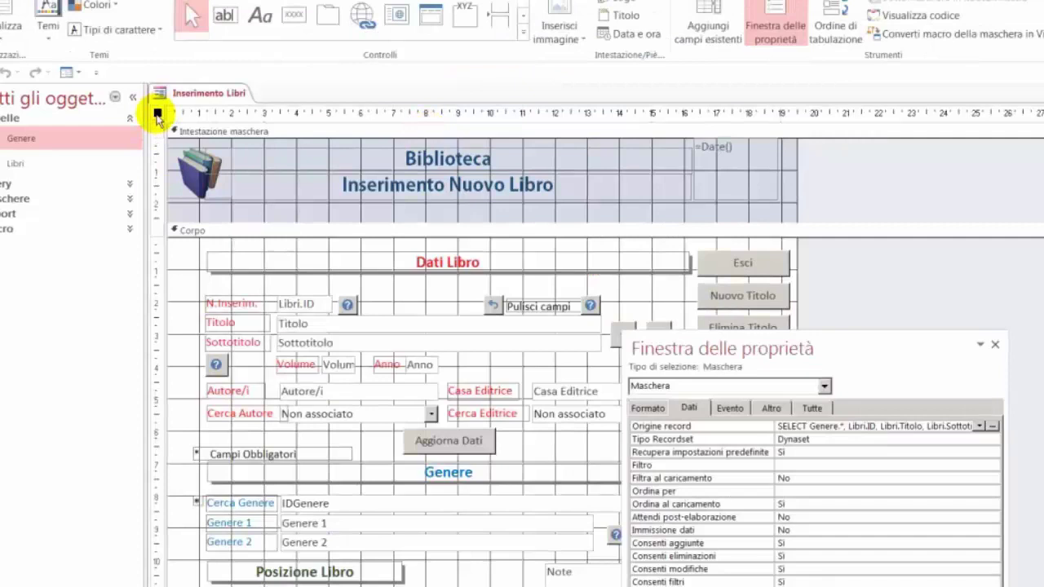
- Open the form's Origine record query in the query builder
{"action": "left_click_drag", "start_coordinate": [692, 345], "coordinate": [443, 103]}
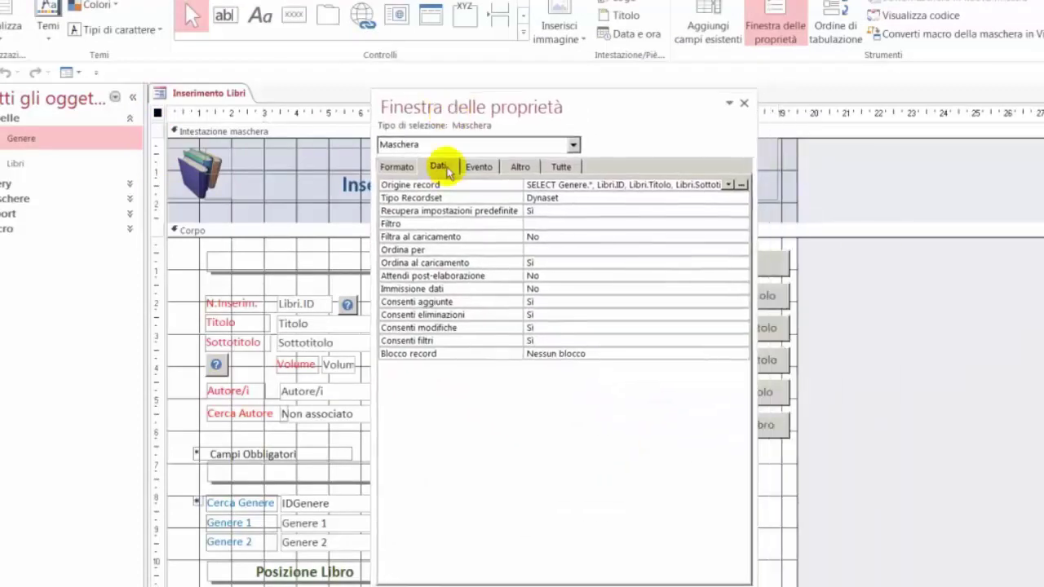
{"action": "left_click", "coordinate": [742, 186]}
{"action": "left_click_drag", "start_coordinate": [533, 113], "coordinate": [744, 525]}
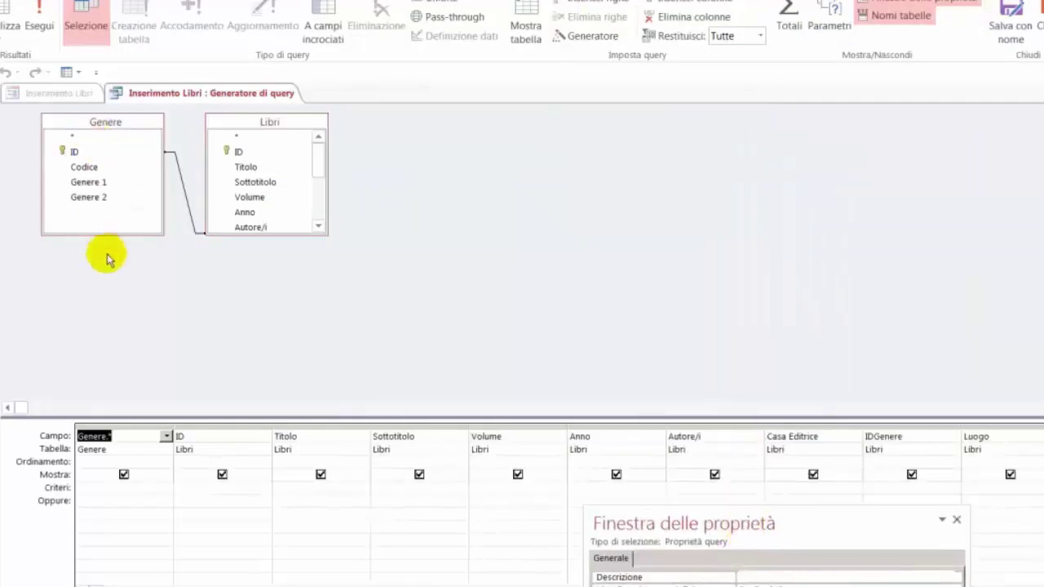
- Enlarge the Genere and Libri field lists, examine their join and the query's output columns, and close the query builder
{"action": "left_click_drag", "start_coordinate": [107, 235], "coordinate": [107, 269]}
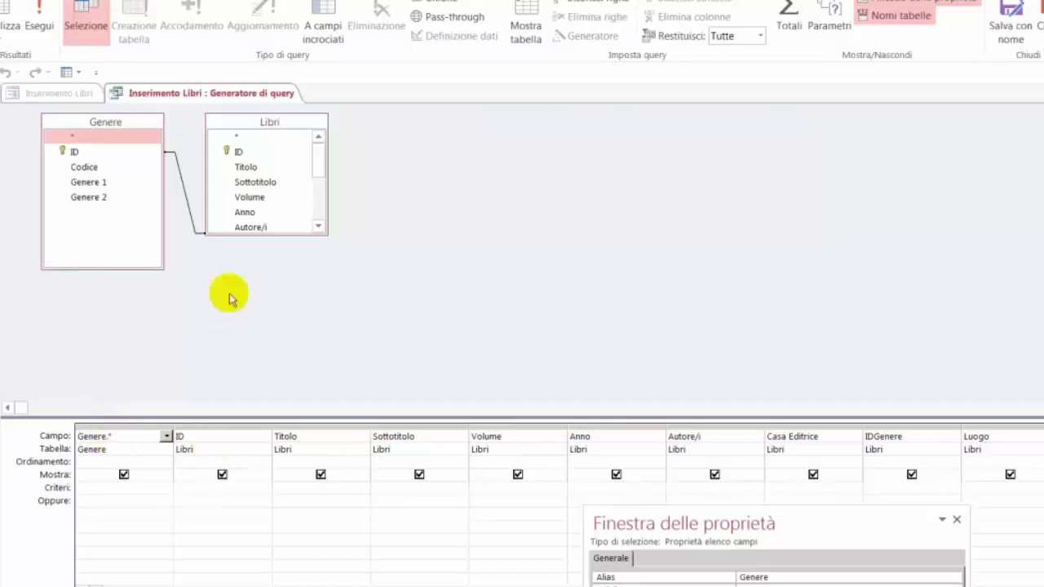
{"action": "left_click_drag", "start_coordinate": [276, 236], "coordinate": [274, 292]}
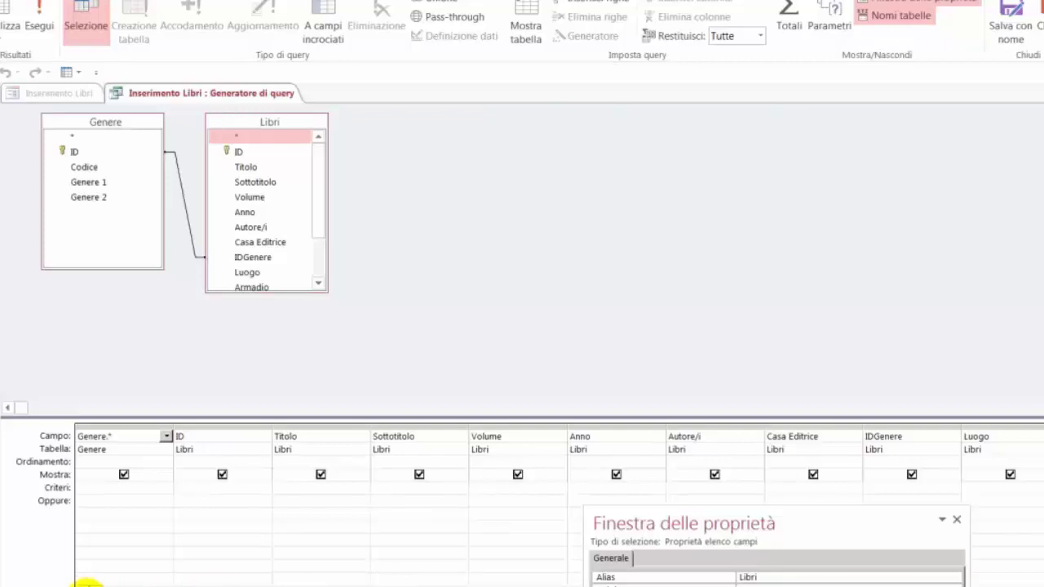
{"action": "key", "text": "Delete"}
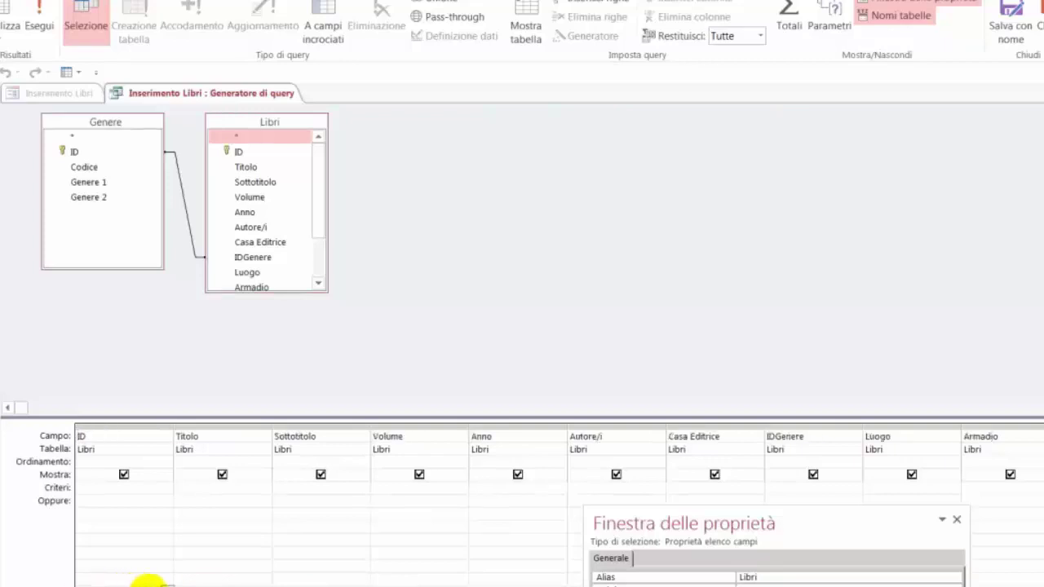
{"action": "left_click_drag", "start_coordinate": [243, 581], "coordinate": [295, 579]}
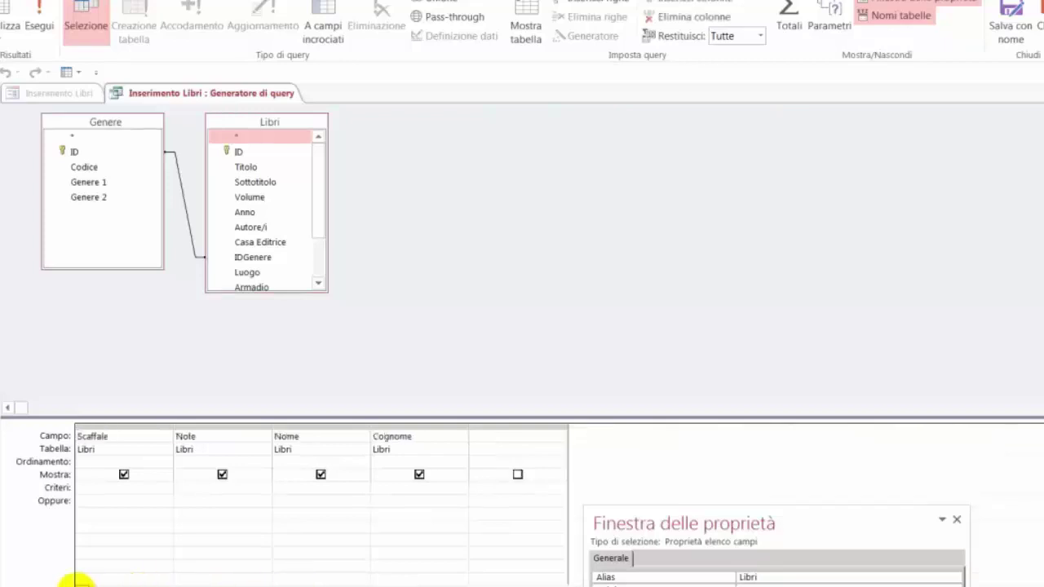
{"action": "left_click", "coordinate": [81, 580]}
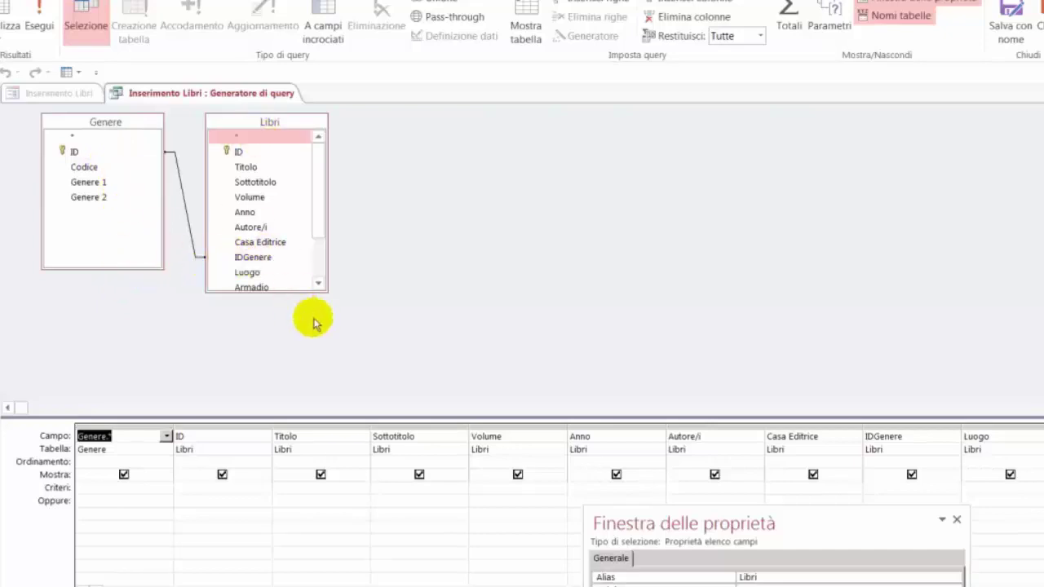
{"action": "left_click_drag", "start_coordinate": [324, 290], "coordinate": [356, 349]}
{"action": "left_click_drag", "start_coordinate": [135, 269], "coordinate": [131, 310]}
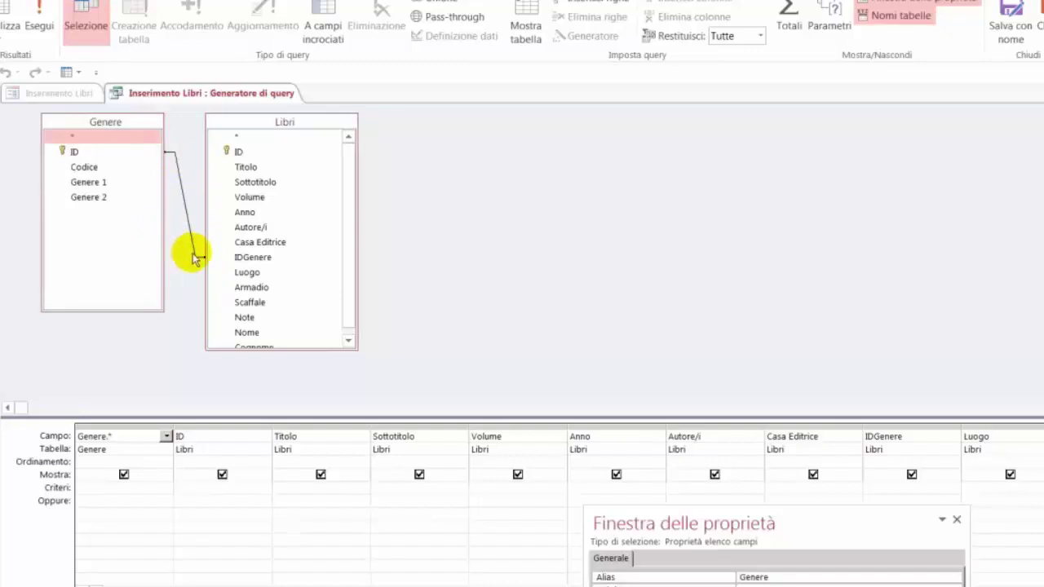
{"action": "right_click", "coordinate": [198, 92]}
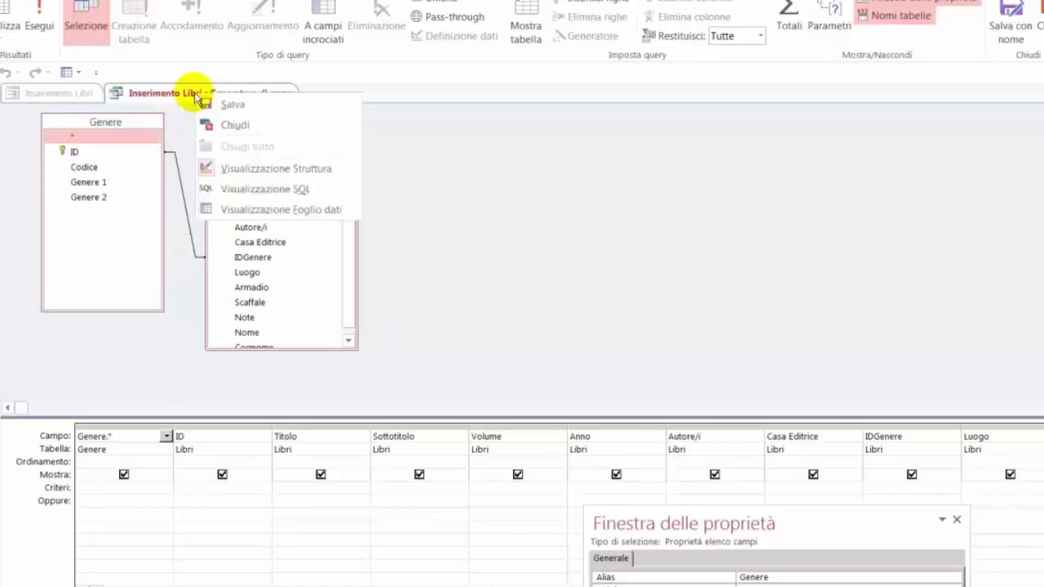
{"action": "left_click", "coordinate": [225, 130]}
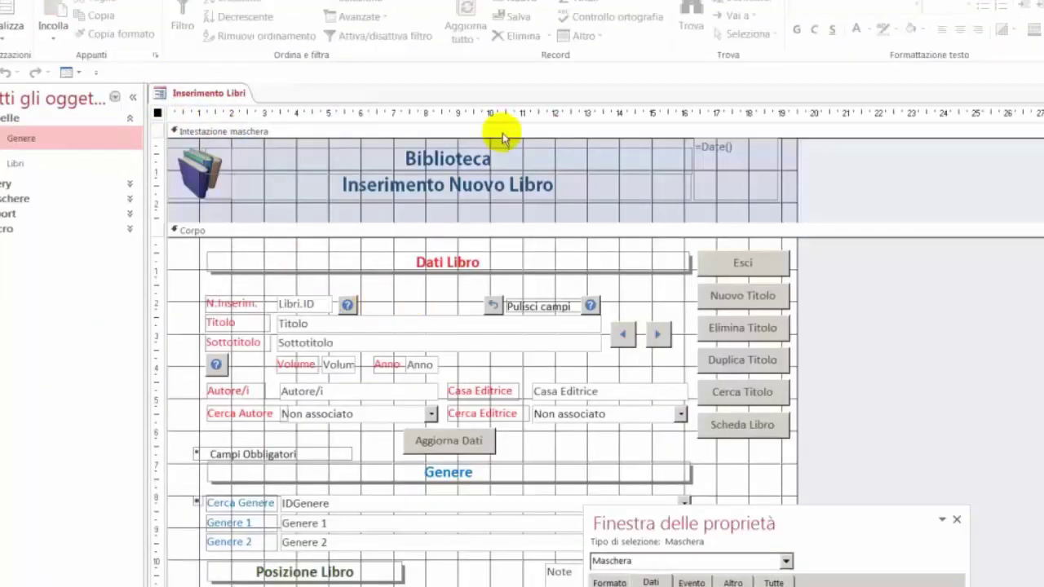
- Show the list of existing fields available to the form and place it beside the form's controls
{"action": "left_click", "coordinate": [243, 1]}
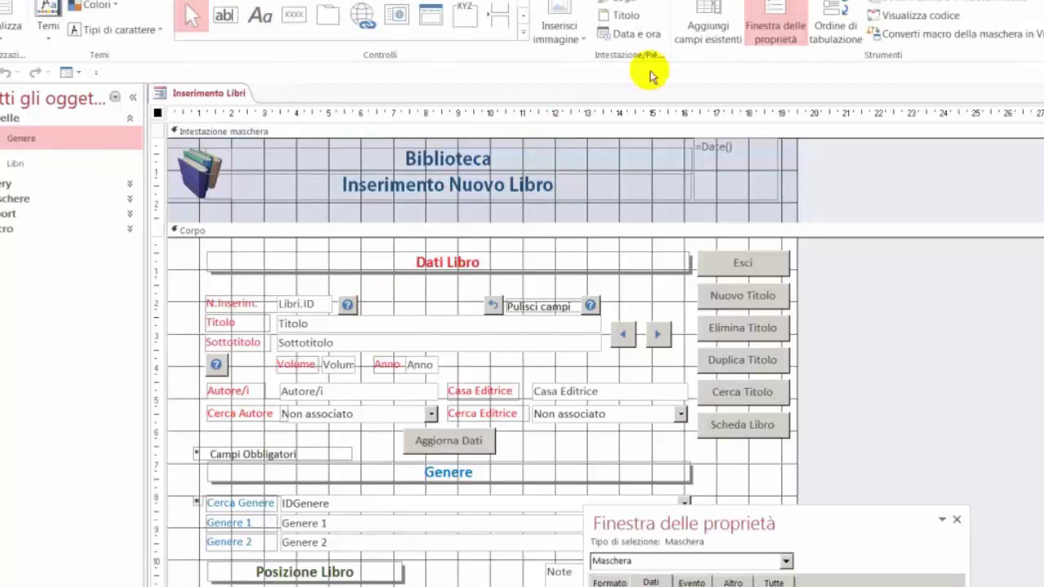
{"action": "left_click_drag", "start_coordinate": [682, 508], "coordinate": [680, 115]}
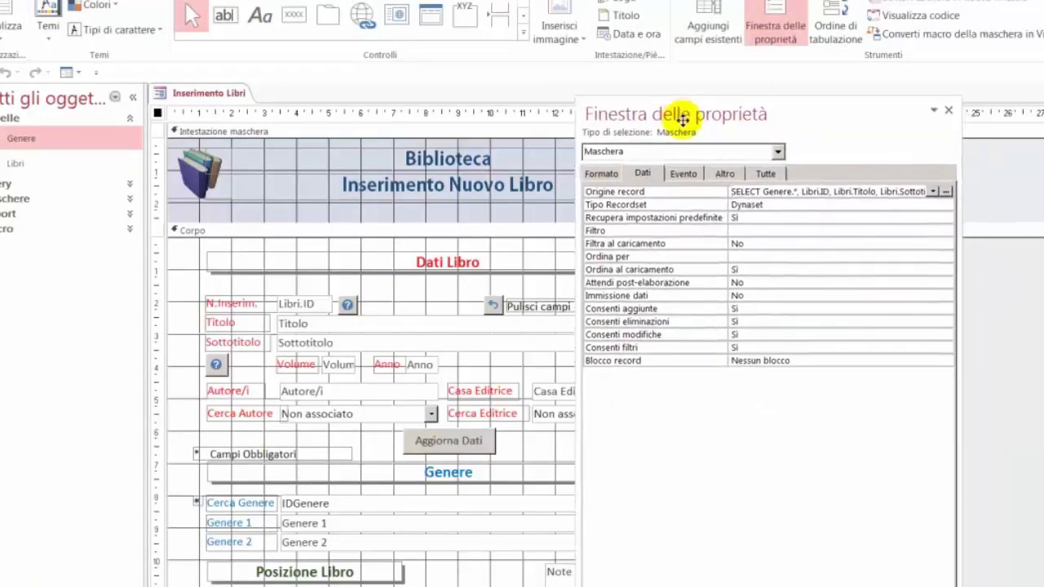
{"action": "left_click", "coordinate": [708, 31]}
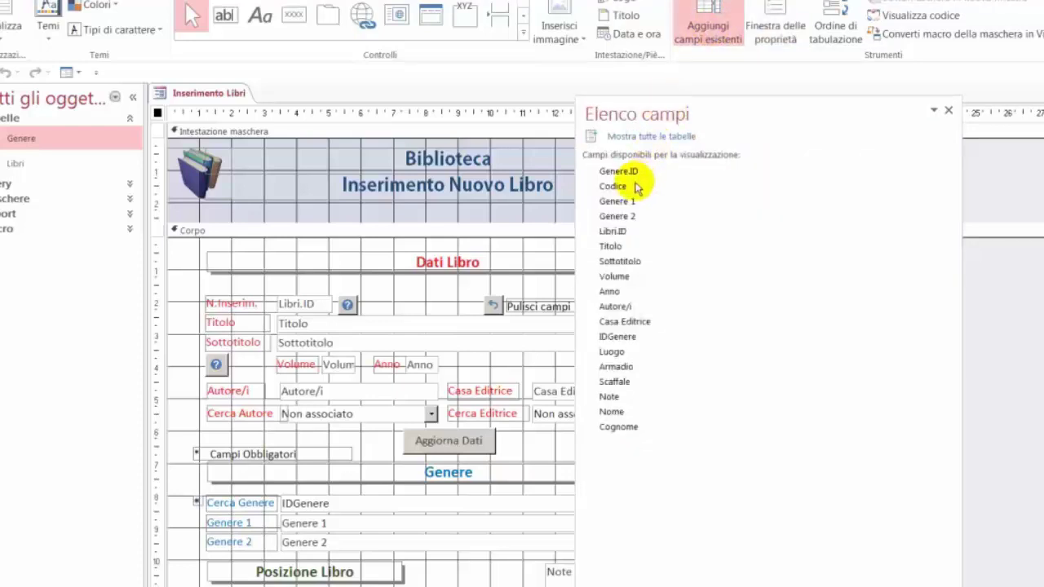
{"action": "left_click_drag", "start_coordinate": [642, 113], "coordinate": [731, 84]}
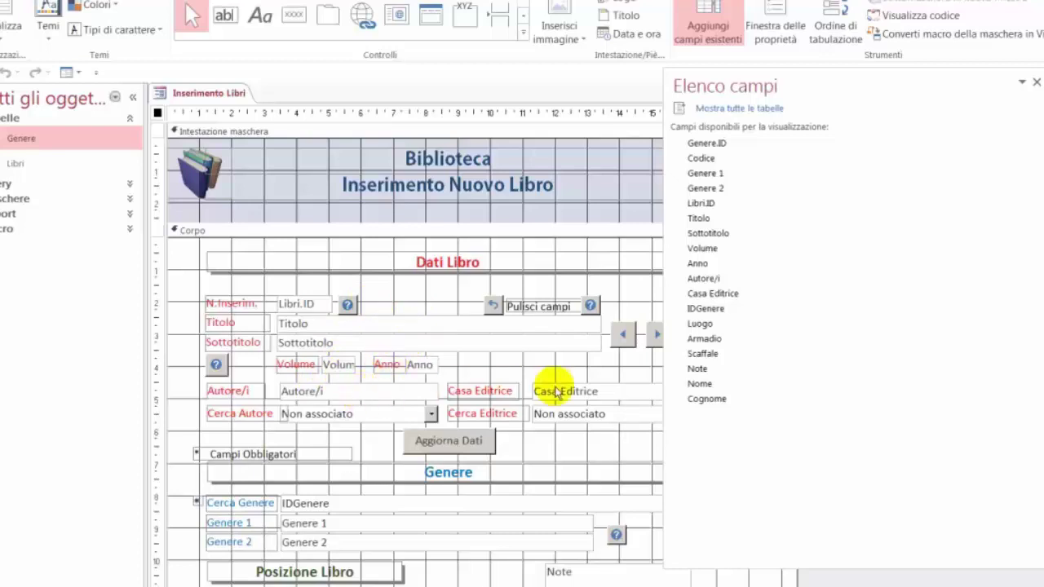
{"action": "left_click", "coordinate": [555, 392]}
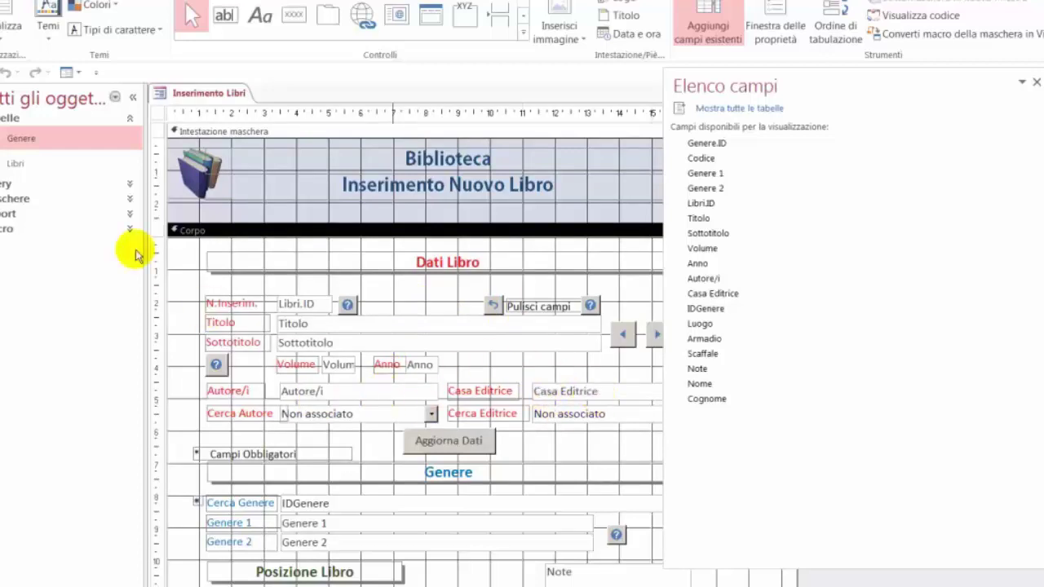
- Open the Libri table, review its records and its field structure in Design view, and close it
{"action": "double_click", "coordinate": [85, 168]}
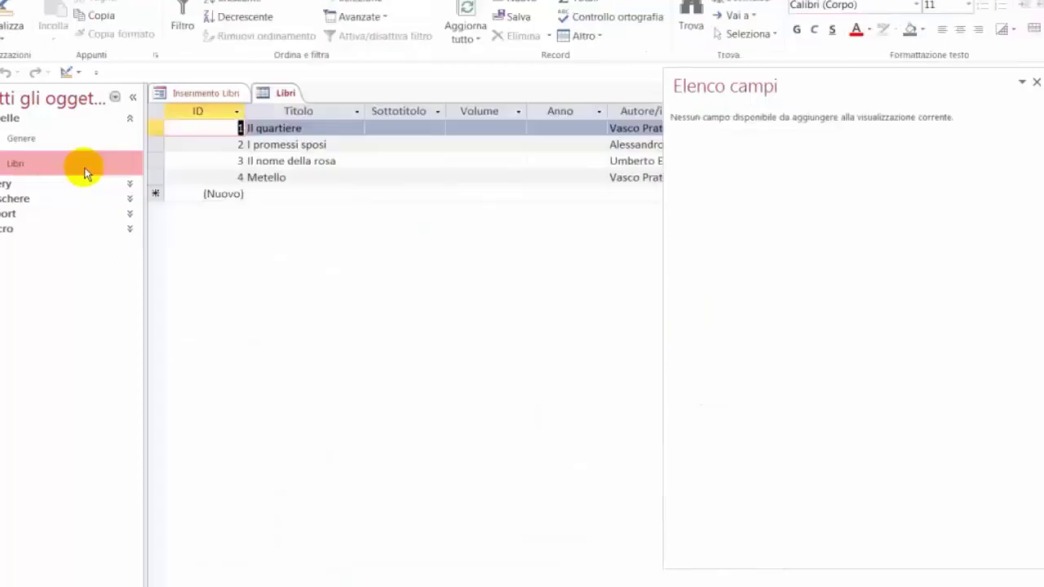
{"action": "left_click_drag", "start_coordinate": [744, 92], "coordinate": [746, 310]}
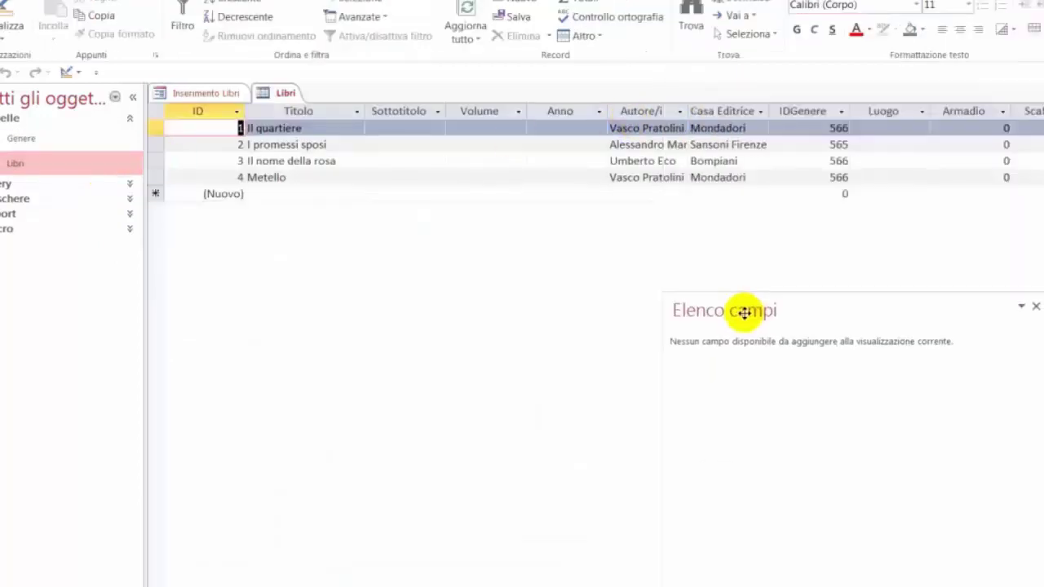
{"action": "right_click", "coordinate": [286, 94]}
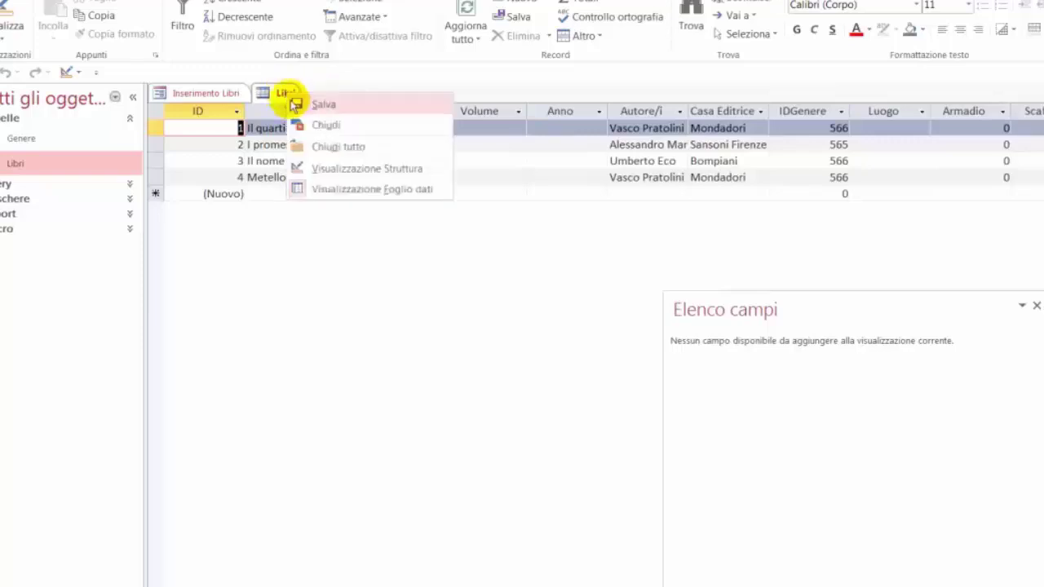
{"action": "left_click", "coordinate": [337, 168]}
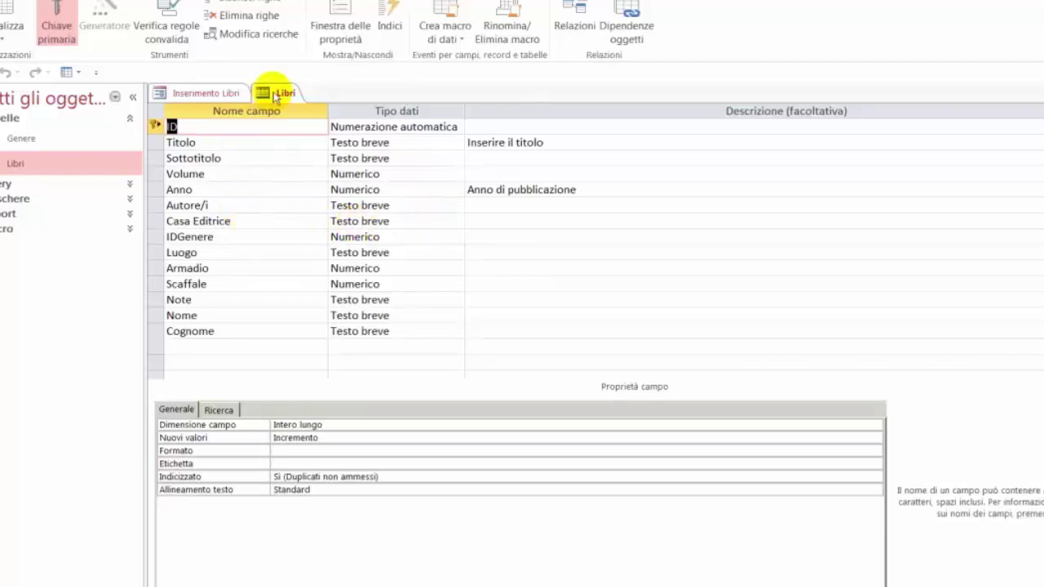
{"action": "right_click", "coordinate": [274, 93]}
{"action": "left_click", "coordinate": [311, 127]}
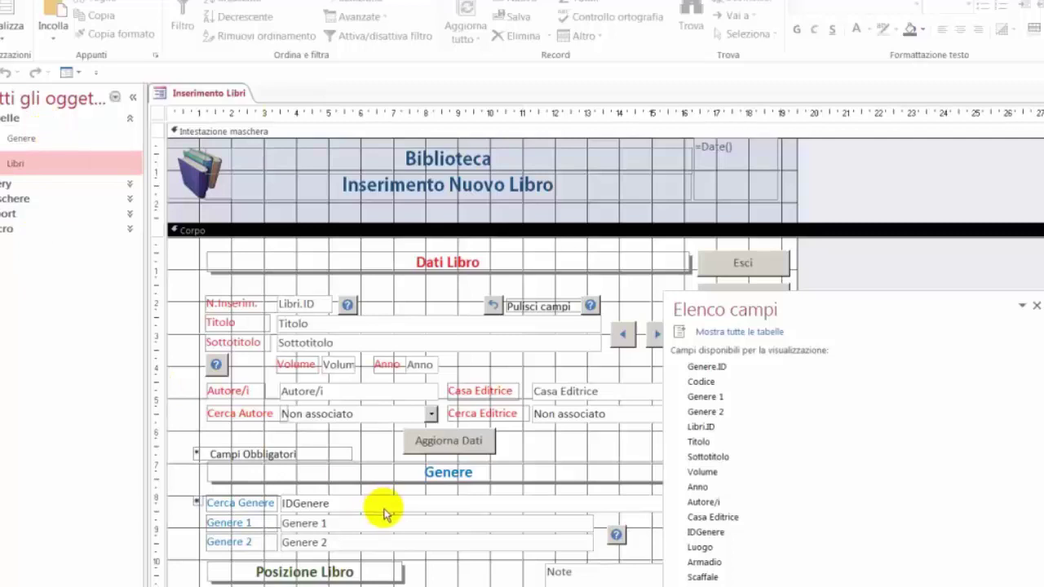
- Examine the Autore/i and Casa Editrice fields and the unbound Cerca Editrice combo box on the form, keeping the field list clear of them
{"action": "left_click", "coordinate": [364, 391]}
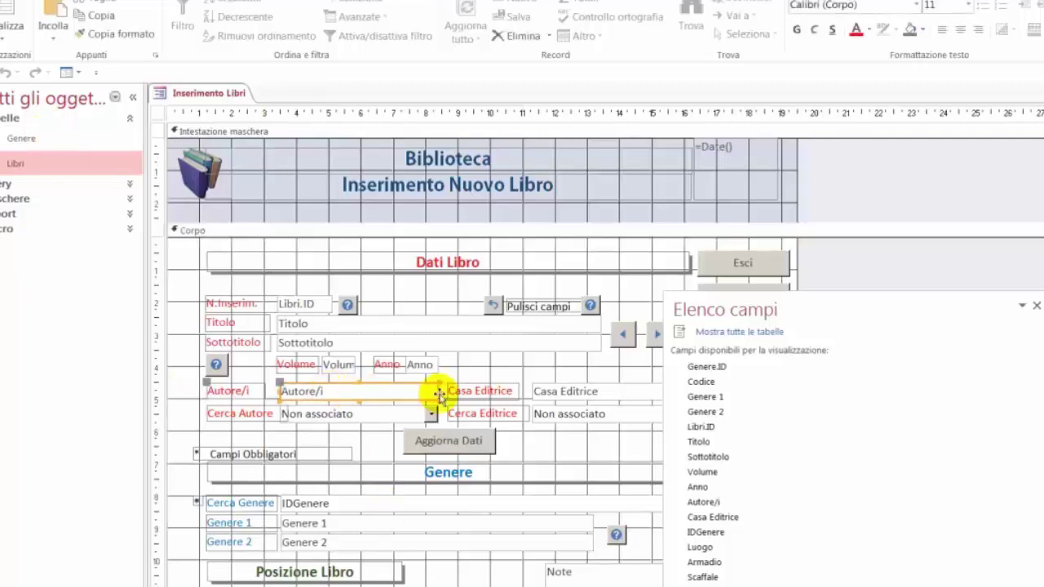
{"action": "left_click", "coordinate": [554, 397]}
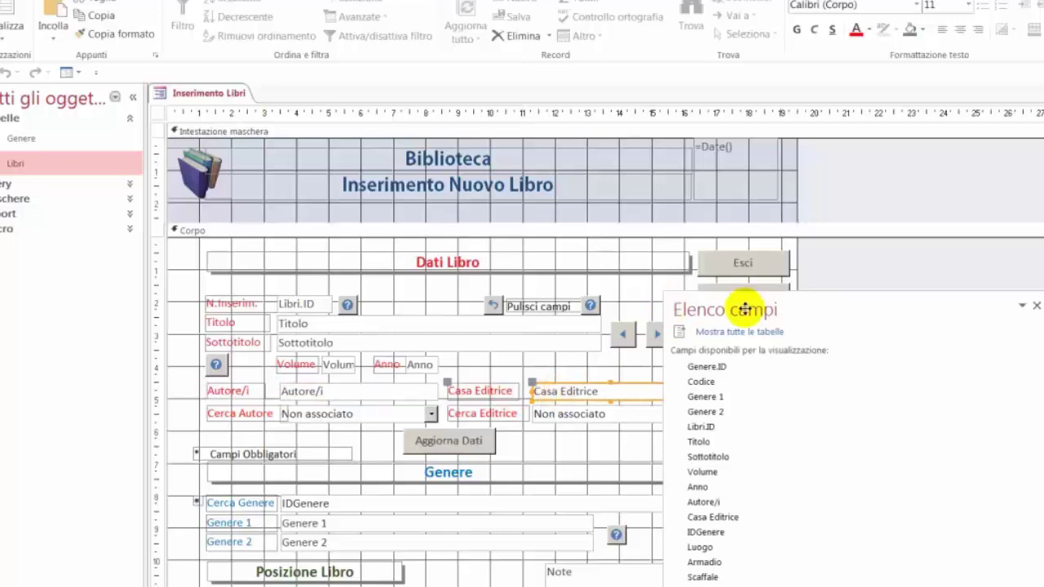
{"action": "left_click_drag", "start_coordinate": [740, 308], "coordinate": [745, 65]}
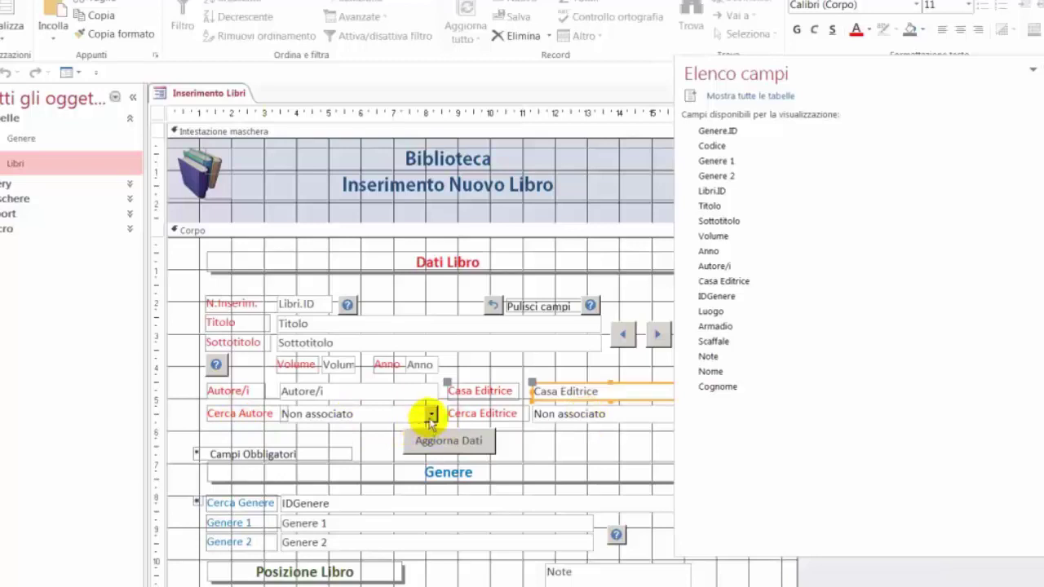
{"action": "left_click", "coordinate": [560, 418]}
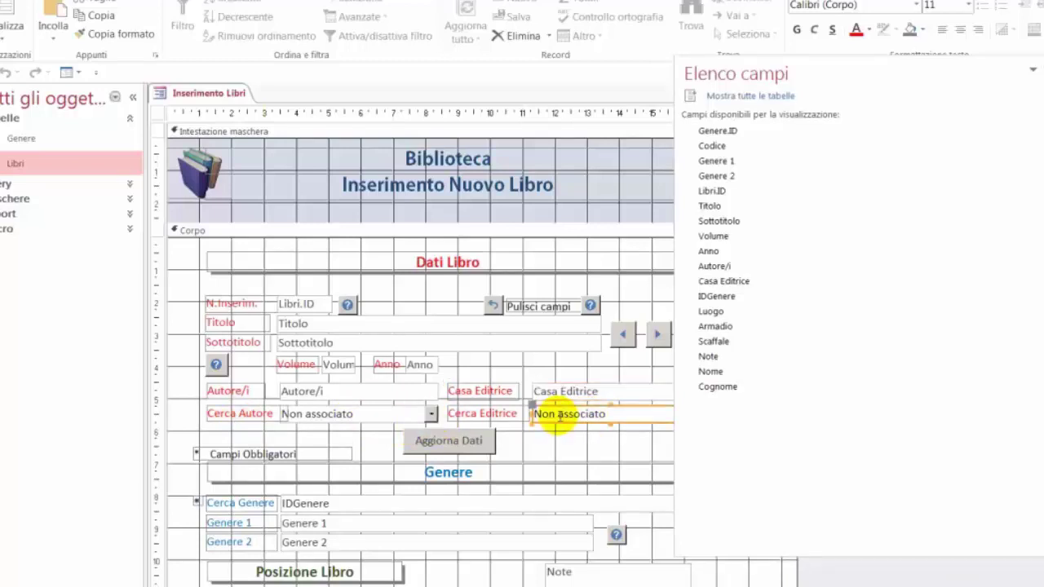
{"action": "left_click_drag", "start_coordinate": [715, 80], "coordinate": [799, 98]}
- Enlarge the form's footer section and lengthen the Corpo section to about 14.5 on the ruler, below the Armadio and Scaffale controls
{"action": "scroll", "coordinate": [562, 396], "scroll_direction": "down", "scroll_amount": 4}
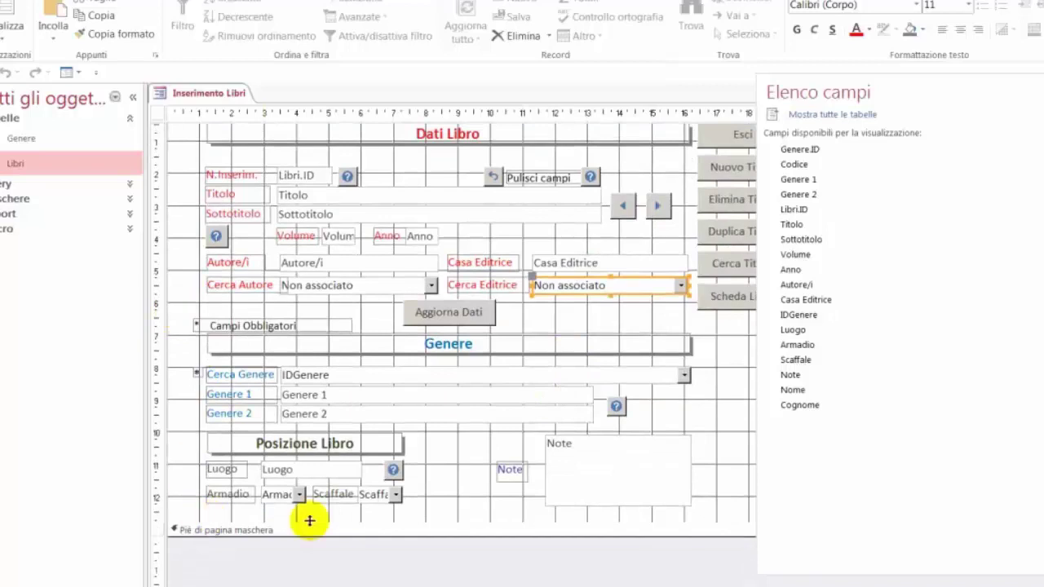
{"action": "left_click_drag", "start_coordinate": [321, 536], "coordinate": [321, 582]}
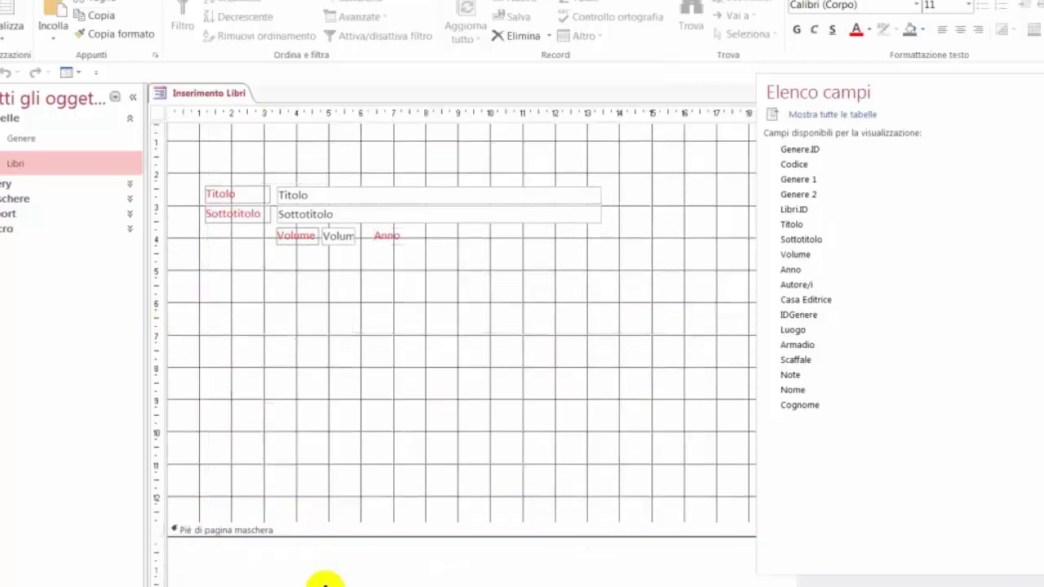
{"action": "left_click_drag", "start_coordinate": [325, 523], "coordinate": [329, 574]}
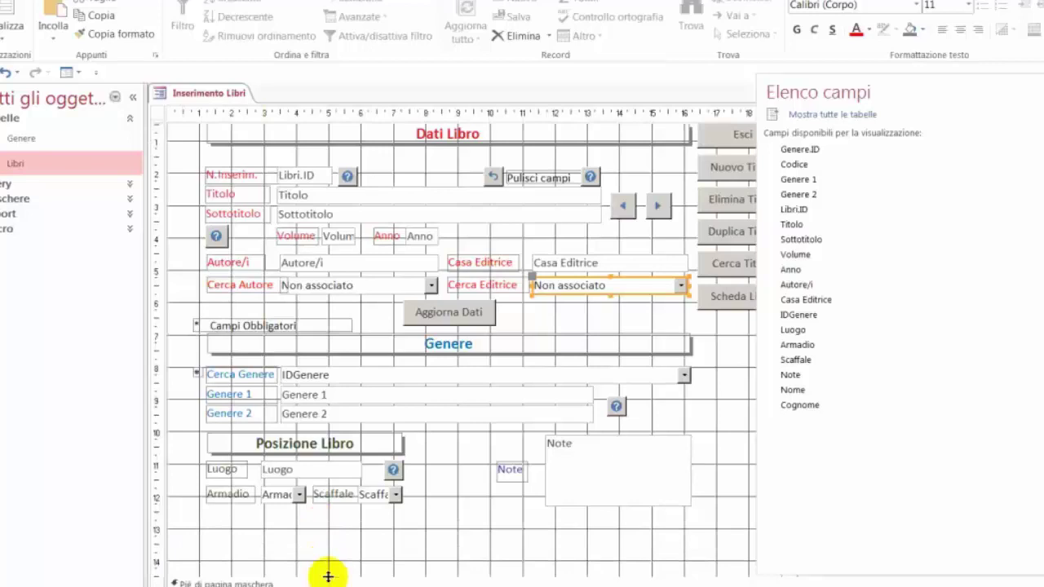
- Move the Aggiorna Dati button, Campi Obbligatori label and all Genere, Posizione Libro and Note controls down about 1.4 cm to free space below Cerca Autore
{"action": "left_click", "coordinate": [183, 314]}
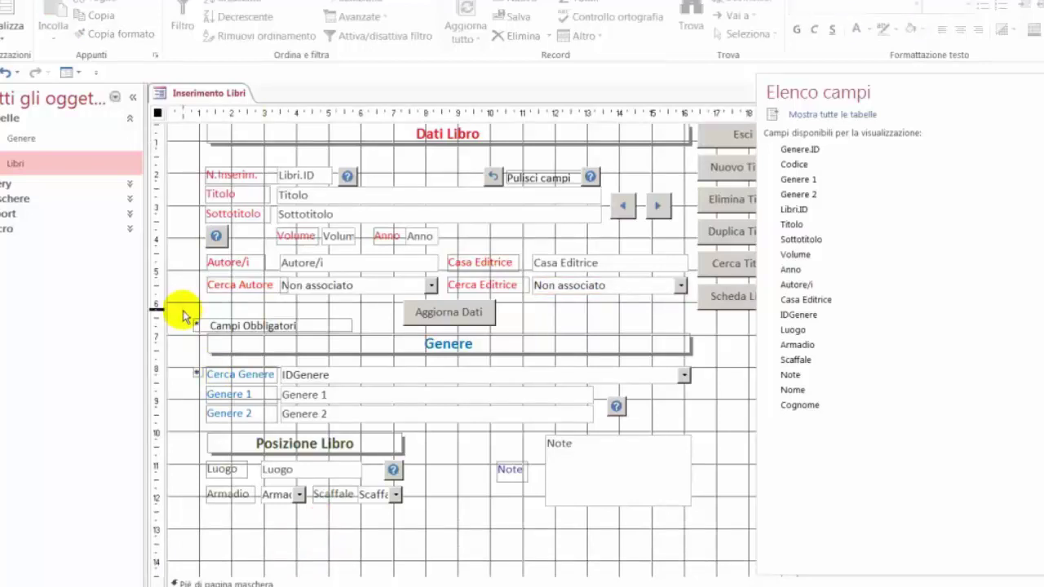
{"action": "left_click_drag", "start_coordinate": [185, 317], "coordinate": [694, 531]}
{"action": "key", "text": "Down"}
{"action": "key", "text": "Down"}
{"action": "key", "text": "Down"}
{"action": "key", "text": "Down"}
{"action": "key", "text": "Down"}
{"action": "key", "text": "Down"}
{"action": "key", "text": "Down"}
{"action": "key", "text": "Down"}
{"action": "key", "text": "Down"}
{"action": "key", "text": "Down"}
{"action": "key", "text": "Down"}
{"action": "key", "text": "Down"}
{"action": "key", "text": "Down"}
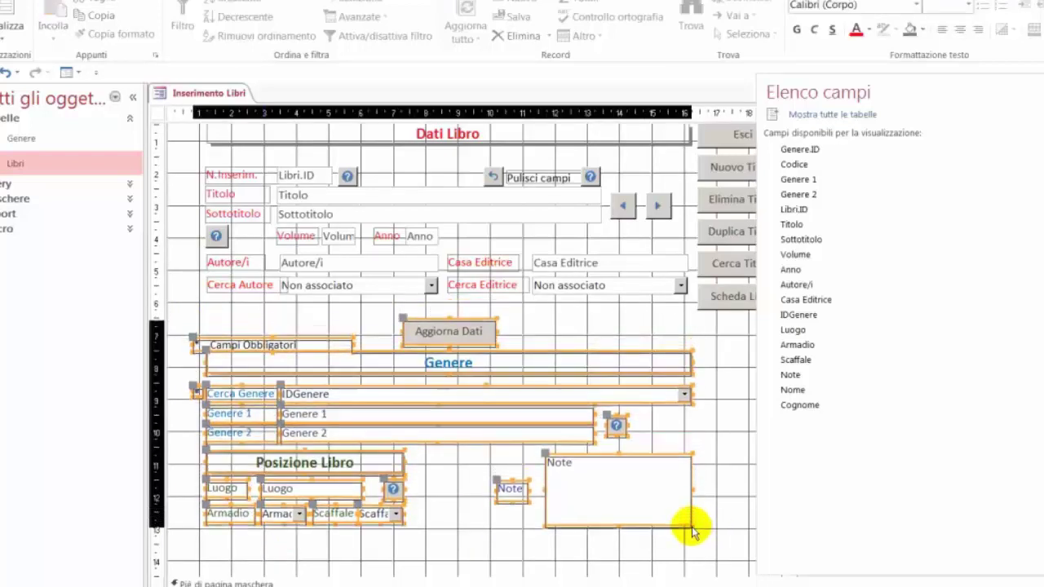
{"action": "key", "text": "Down"}
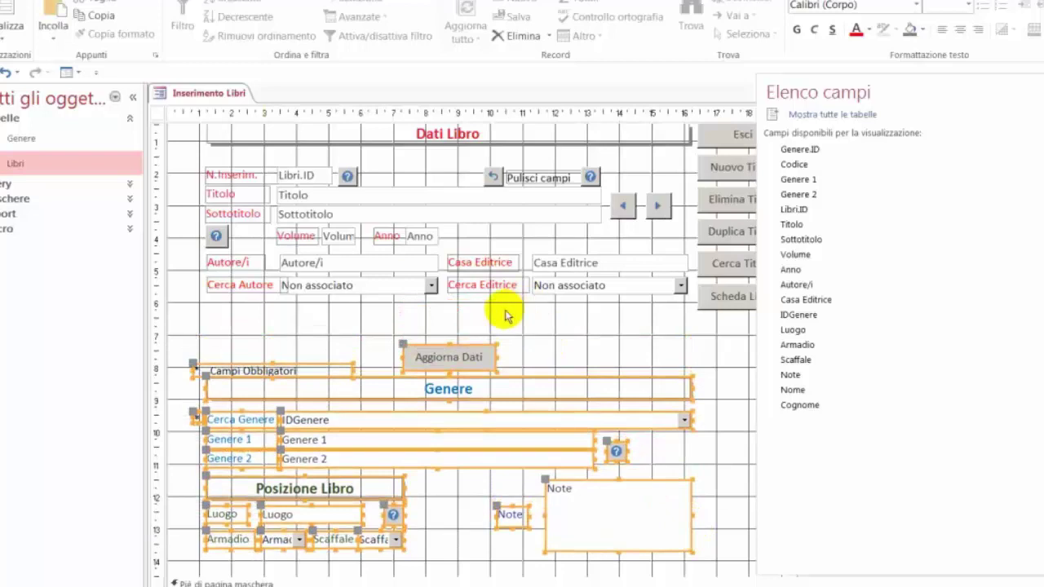
{"action": "left_click", "coordinate": [507, 311]}
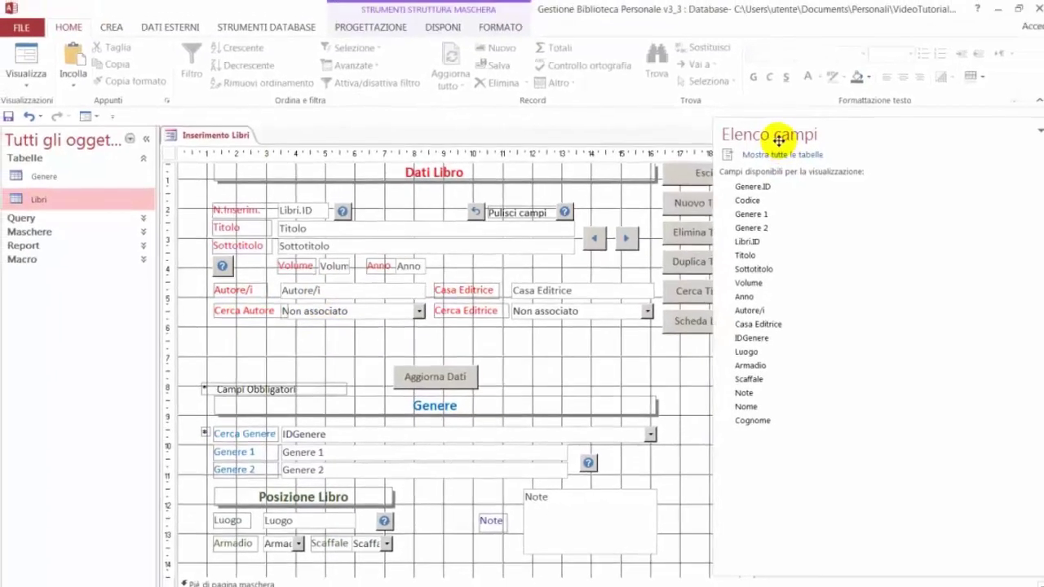
- Draw an unbound combo box about 5 cm wide in the free space below Cerca Autore, without using the creation wizard
{"action": "left_click_drag", "start_coordinate": [778, 140], "coordinate": [748, 143]}
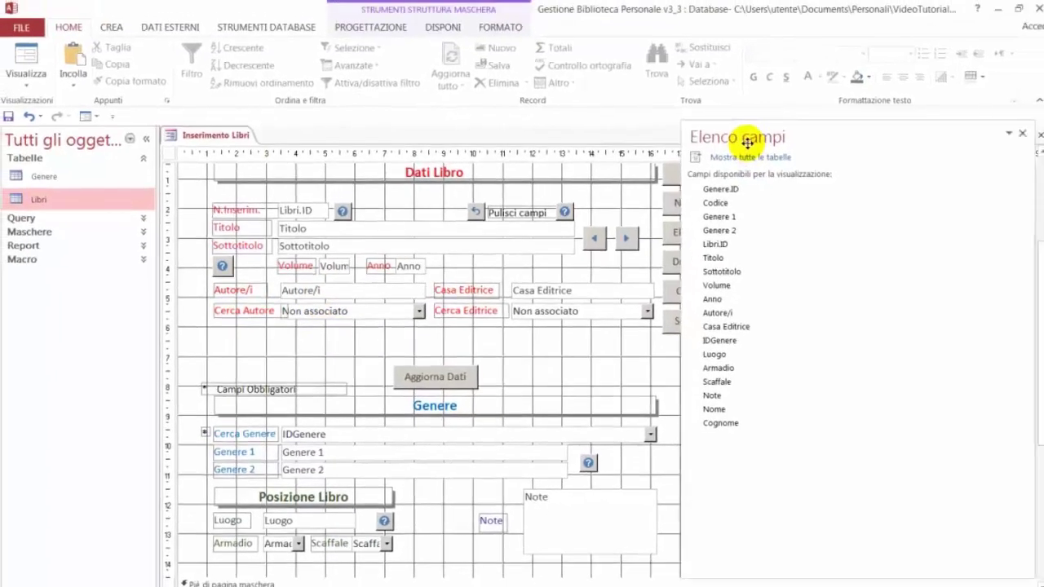
{"action": "left_click", "coordinate": [378, 37]}
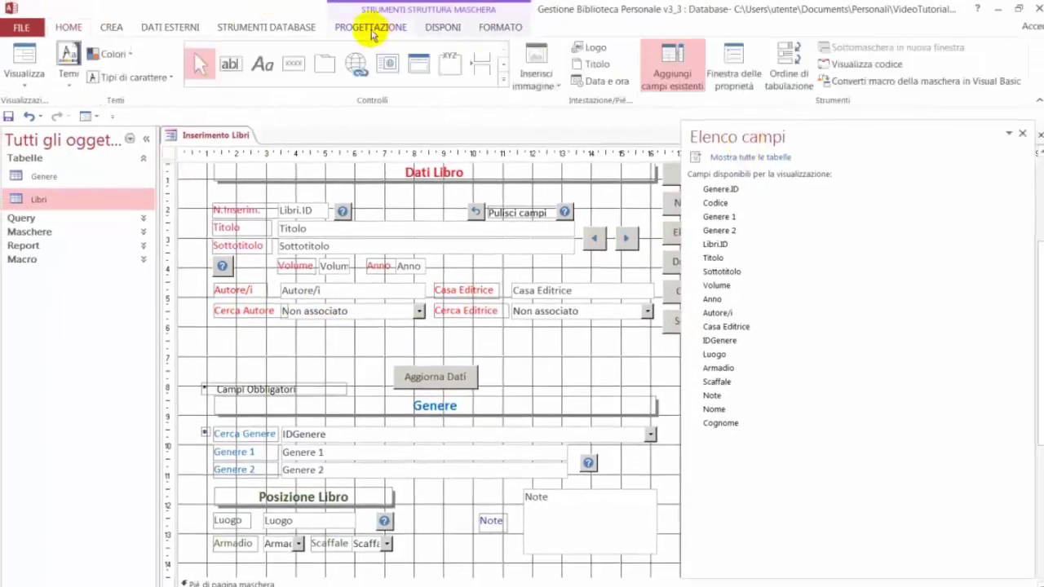
{"action": "left_click", "coordinate": [505, 82]}
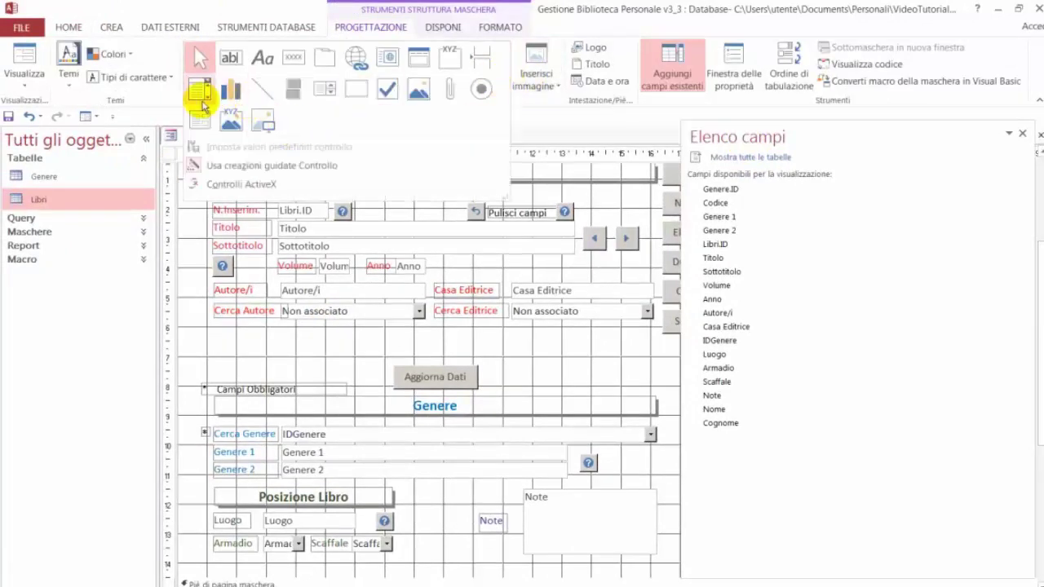
{"action": "left_click", "coordinate": [200, 91]}
{"action": "left_click_drag", "start_coordinate": [283, 332], "coordinate": [426, 352]}
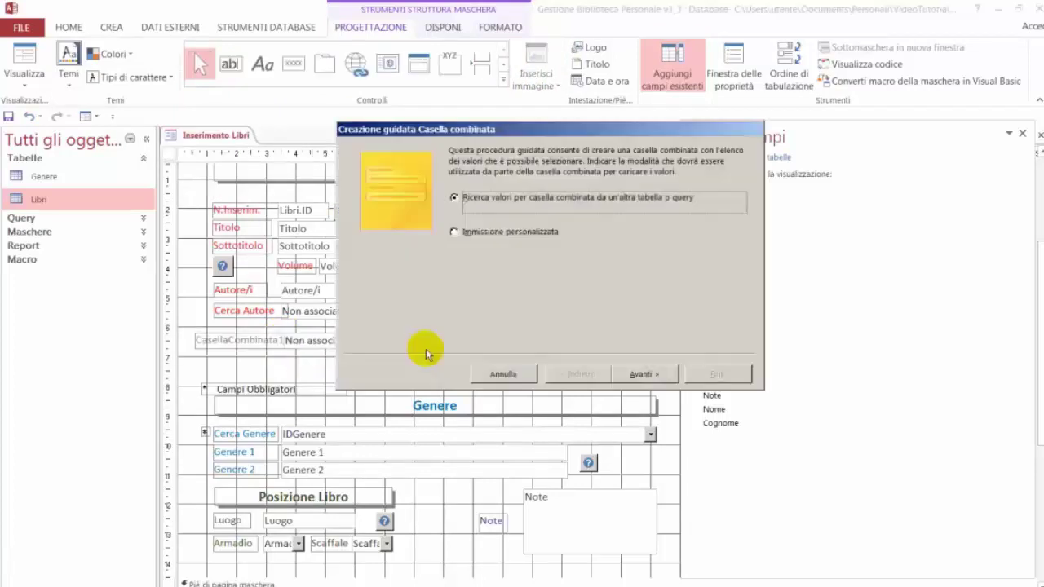
{"action": "left_click", "coordinate": [503, 375]}
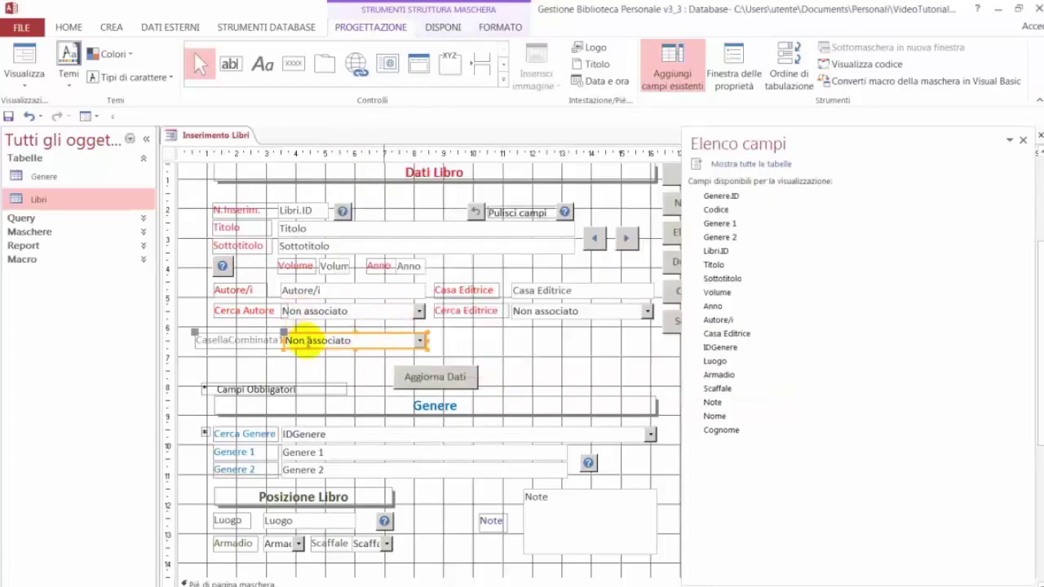
- Examine the row source query of the Cerca Autore combo box, including its grouping and sort order, and close it
{"action": "left_click", "coordinate": [360, 312]}
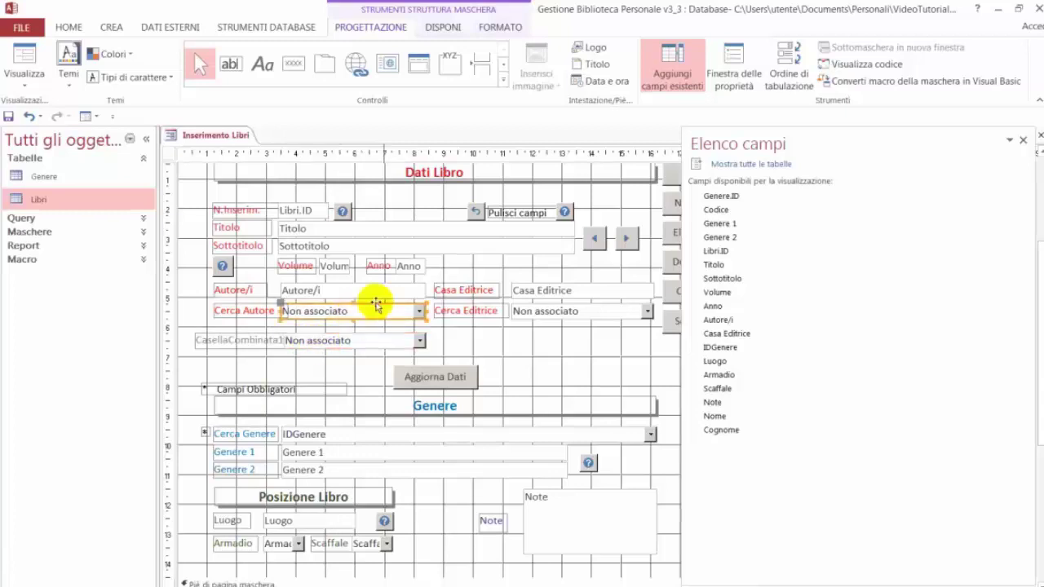
{"action": "left_click", "coordinate": [718, 82]}
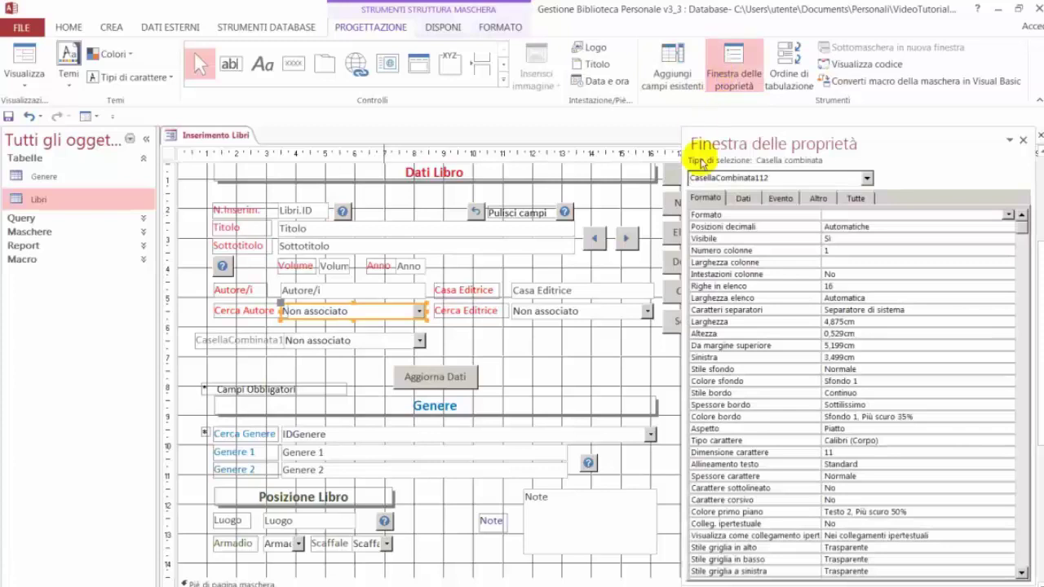
{"action": "left_click", "coordinate": [743, 198]}
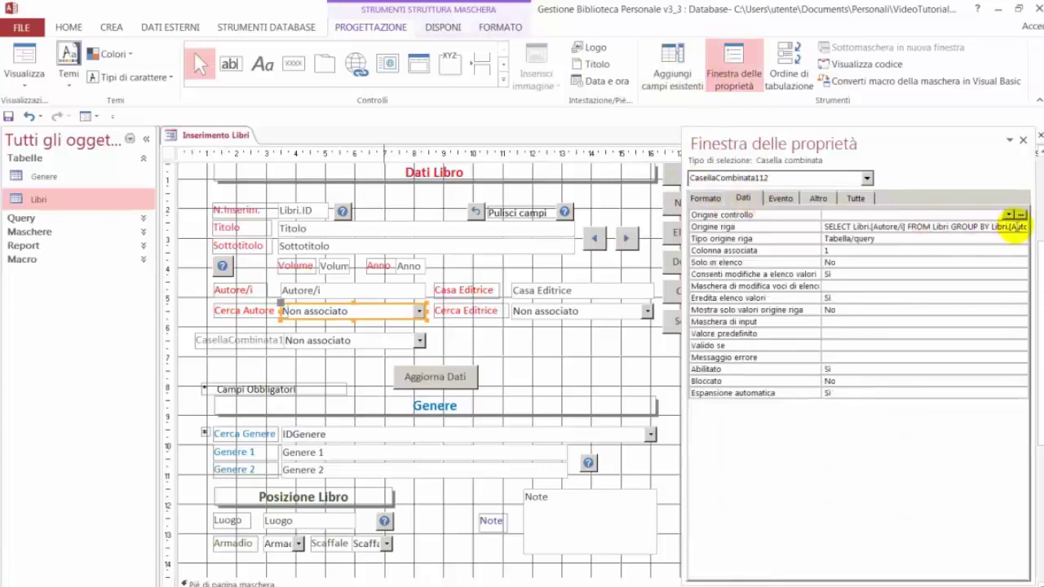
{"action": "left_click", "coordinate": [1019, 226]}
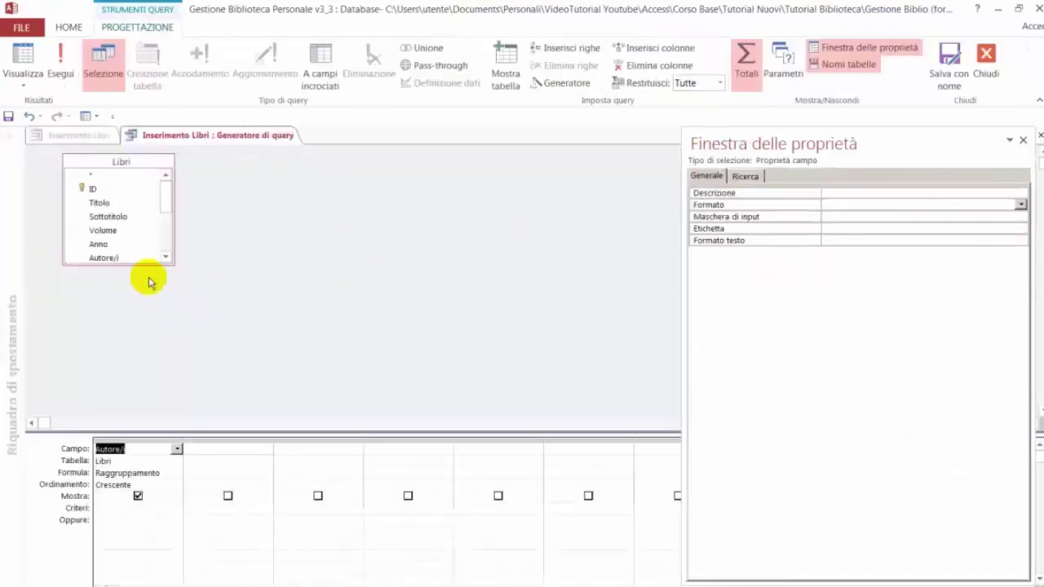
{"action": "left_click_drag", "start_coordinate": [150, 266], "coordinate": [158, 316]}
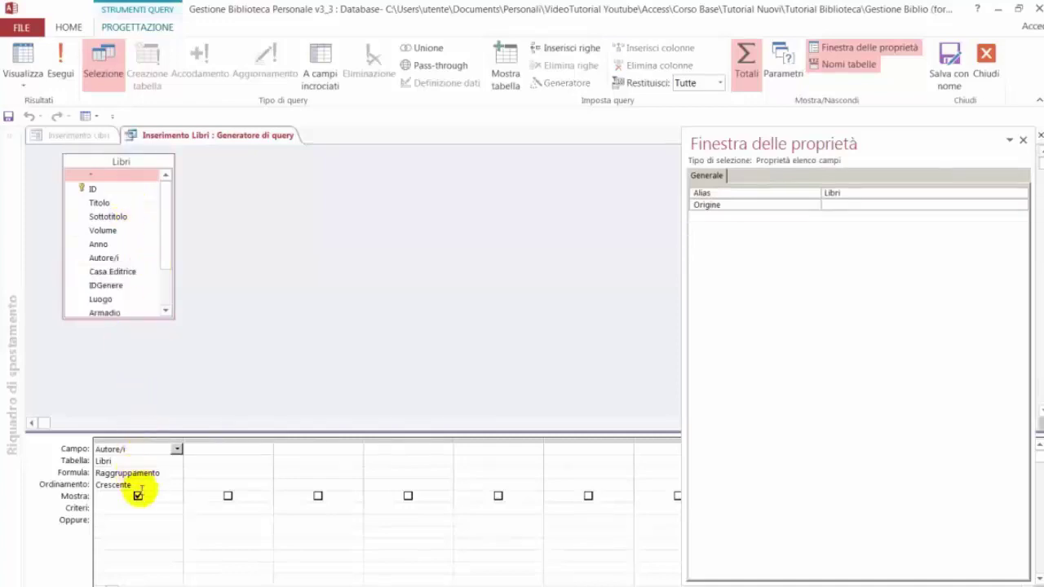
{"action": "right_click", "coordinate": [214, 136]}
{"action": "left_click", "coordinate": [244, 163]}
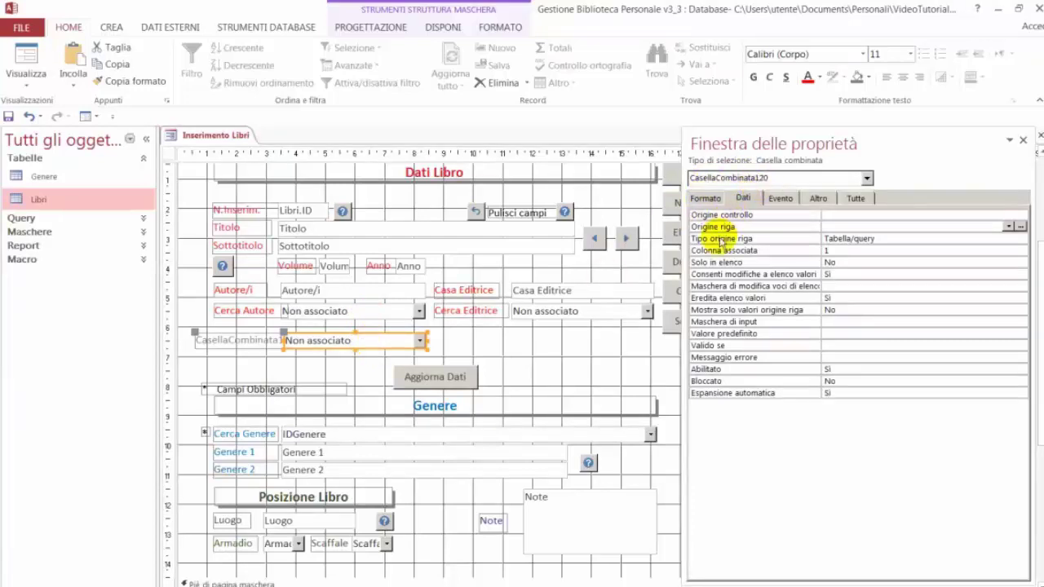
- Start a row source query for the new combo box, based on the Libri table with the Autore/i field in the grid
{"action": "left_click", "coordinate": [1018, 228]}
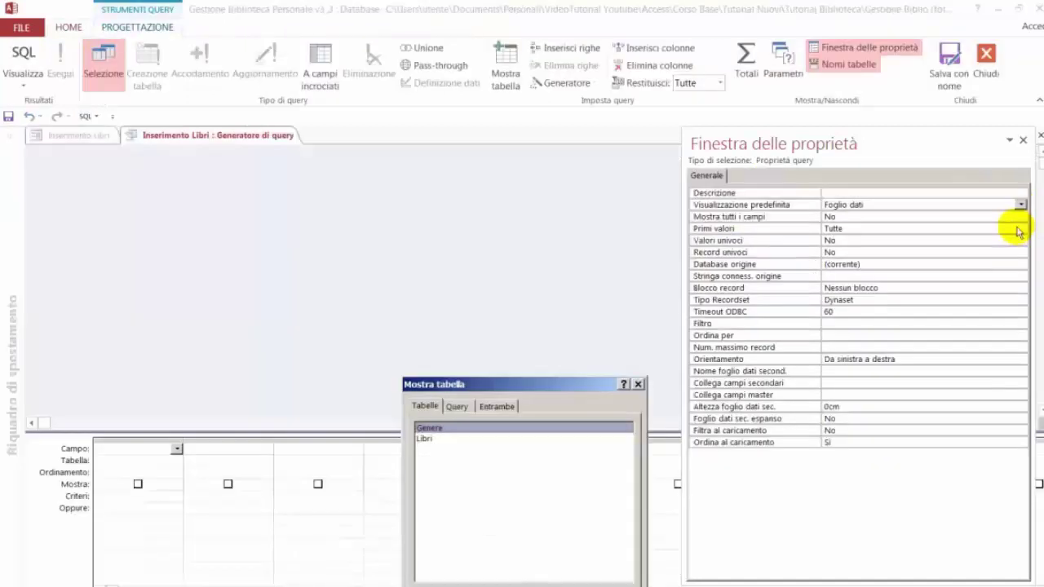
{"action": "left_click_drag", "start_coordinate": [455, 386], "coordinate": [431, 189]}
{"action": "double_click", "coordinate": [405, 243]}
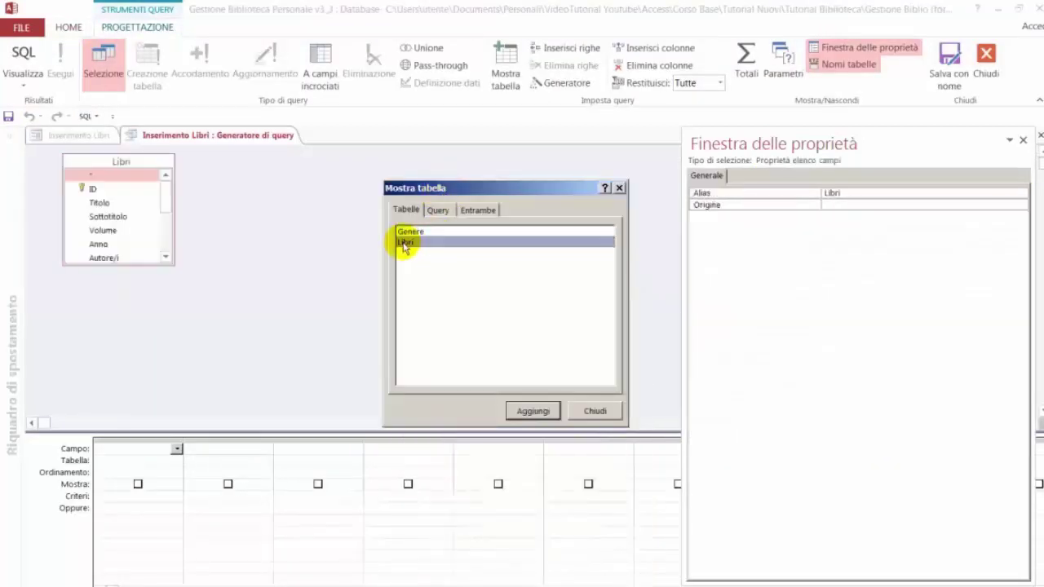
{"action": "left_click", "coordinate": [593, 411]}
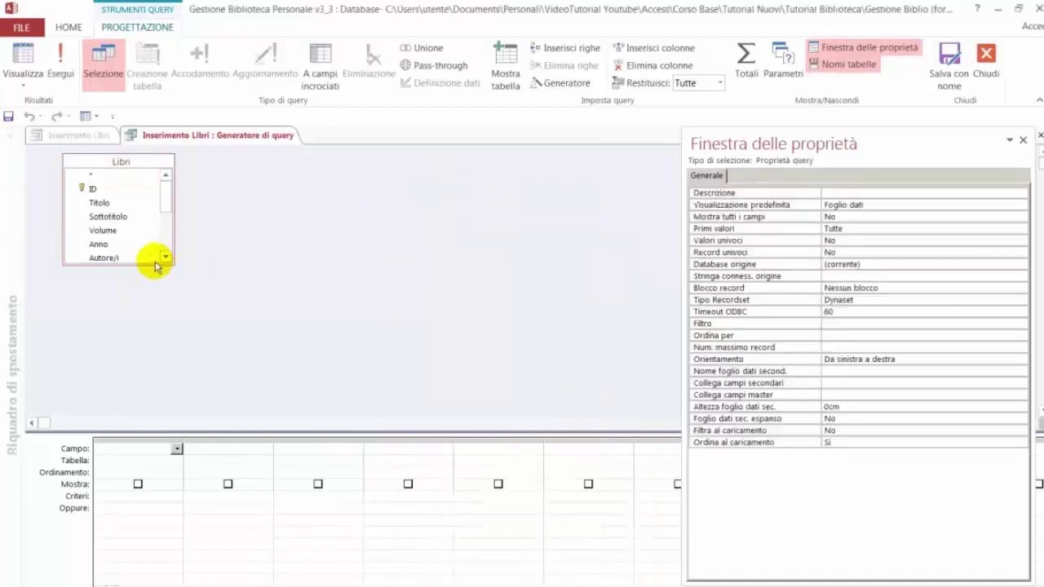
{"action": "left_click_drag", "start_coordinate": [155, 262], "coordinate": [139, 319]}
{"action": "left_click_drag", "start_coordinate": [104, 259], "coordinate": [111, 450]}
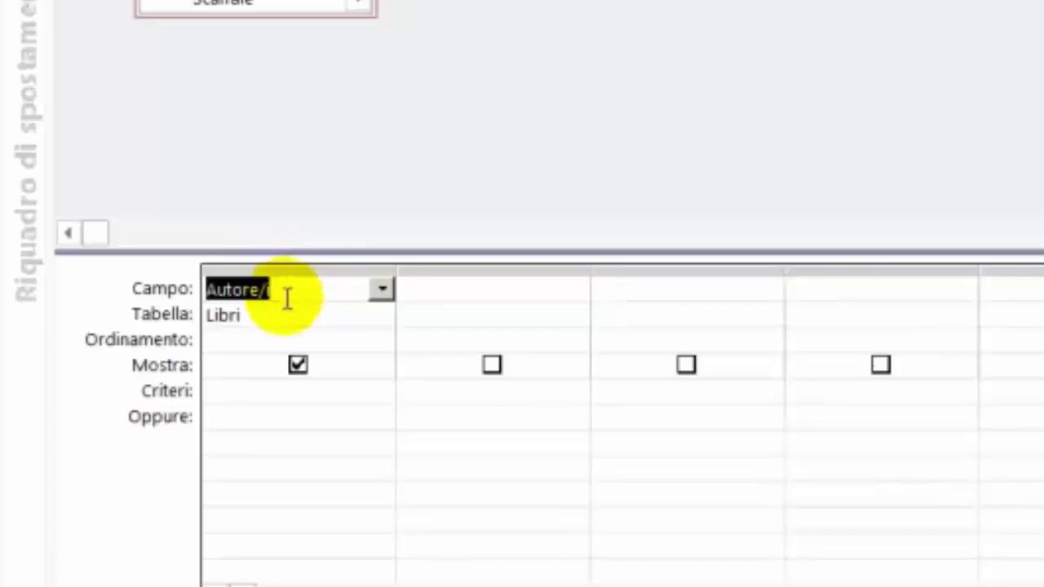
- Group the query by Autore/i with Totals, sort it in ascending order (Crescente), and close it, saving it as the row source
{"action": "right_click", "coordinate": [315, 283]}
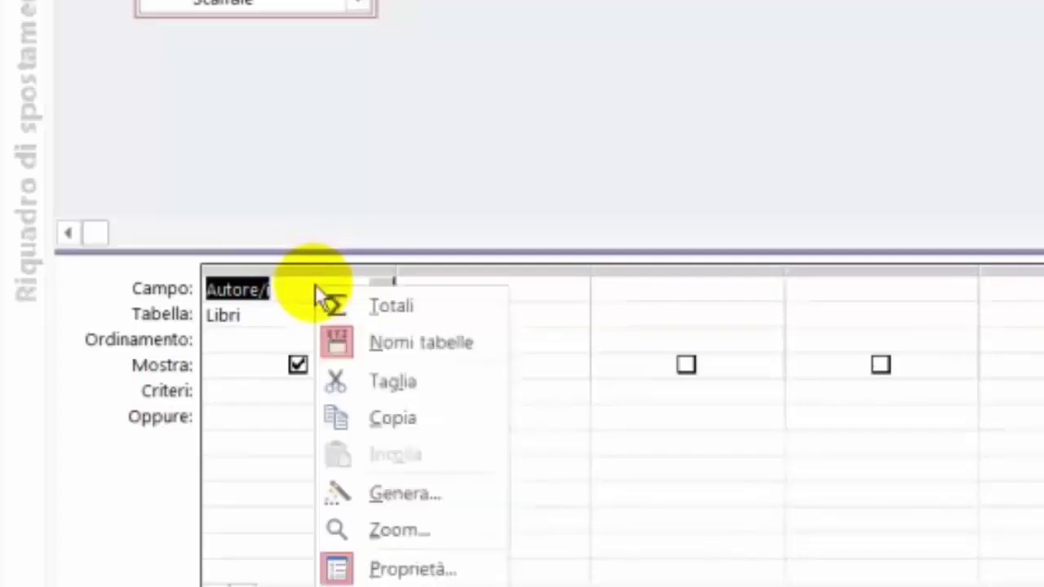
{"action": "left_click", "coordinate": [371, 304]}
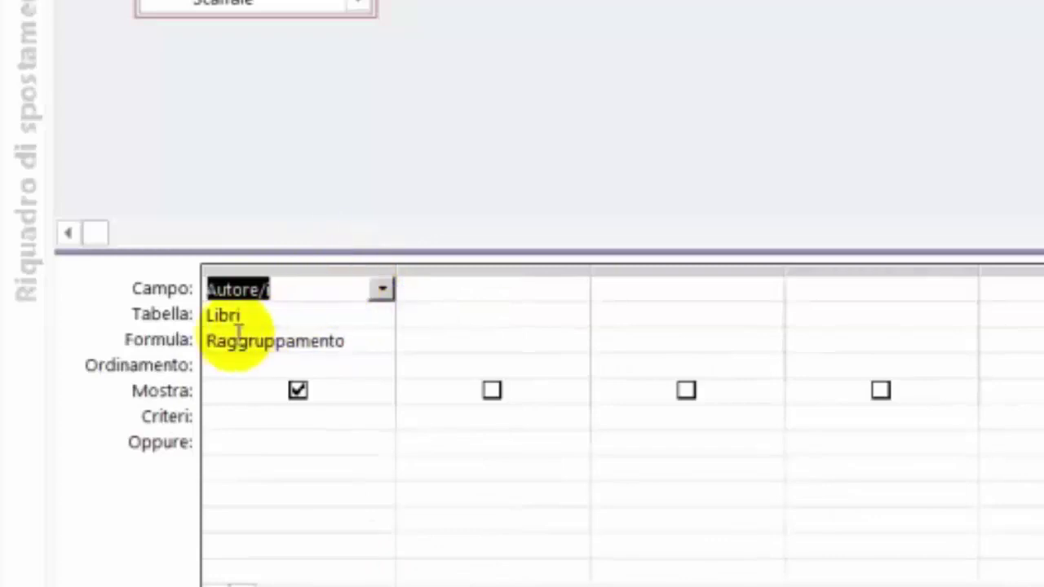
{"action": "left_click", "coordinate": [382, 367]}
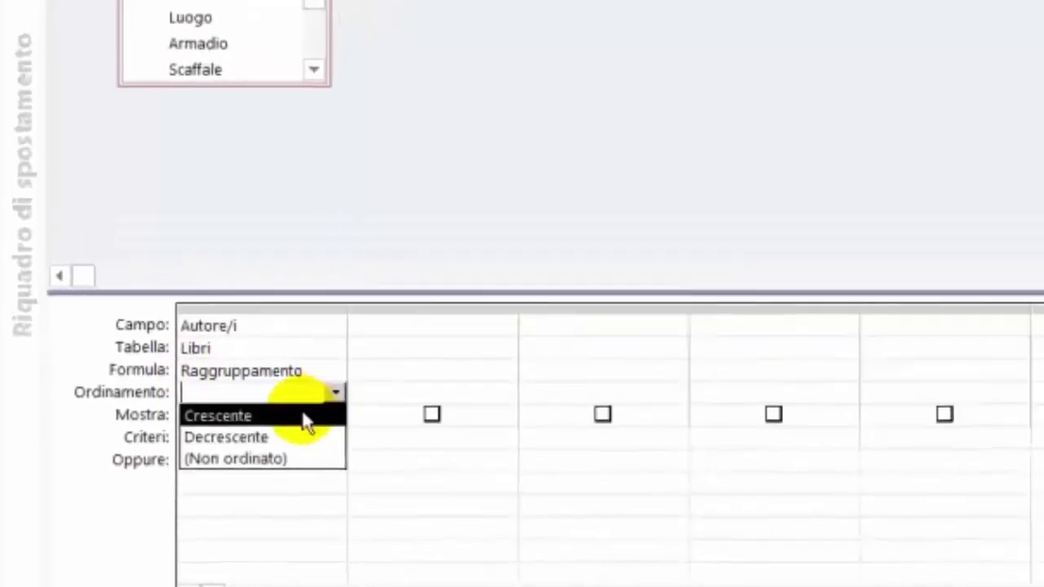
{"action": "left_click", "coordinate": [347, 392]}
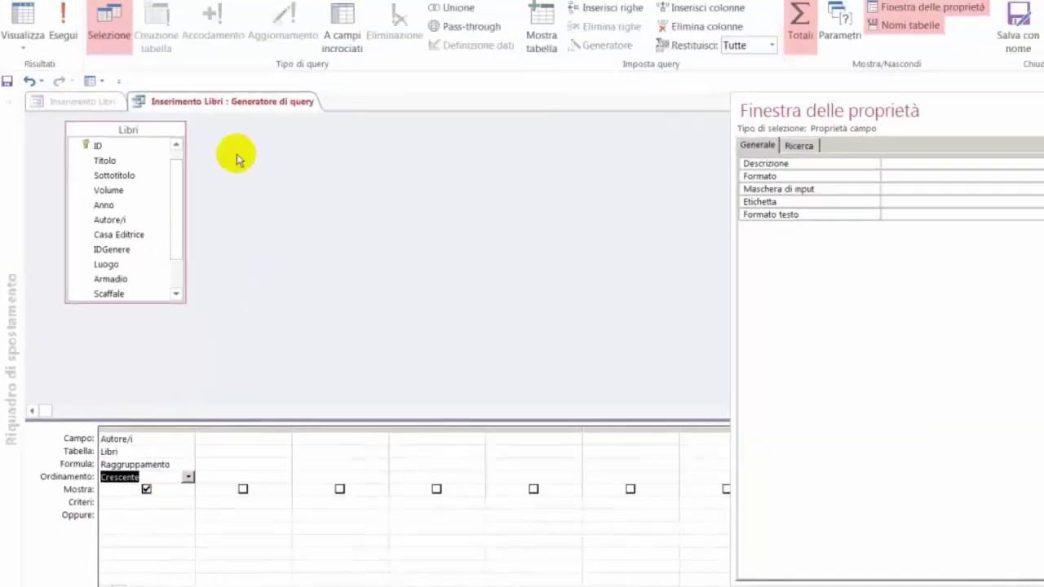
{"action": "right_click", "coordinate": [239, 104]}
{"action": "left_click", "coordinate": [252, 104]}
{"action": "right_click", "coordinate": [253, 104]}
{"action": "left_click", "coordinate": [245, 165]}
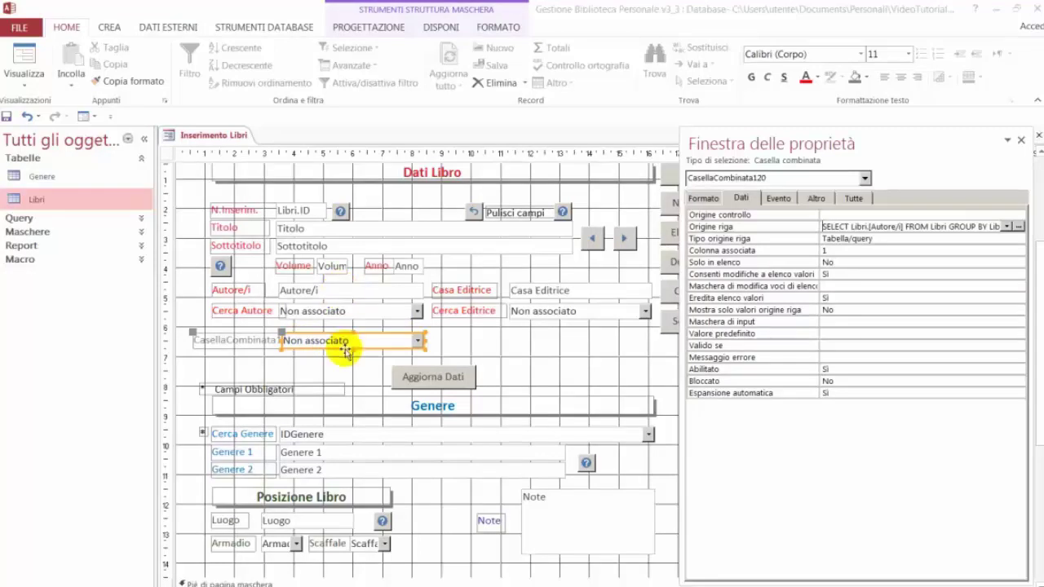
- Create a code procedure for the new combo box's Dopo aggiornamento event and compare it with the existing AfterUpdate procedures before closing the editor
{"action": "left_click_drag", "start_coordinate": [750, 140], "coordinate": [707, 127]}
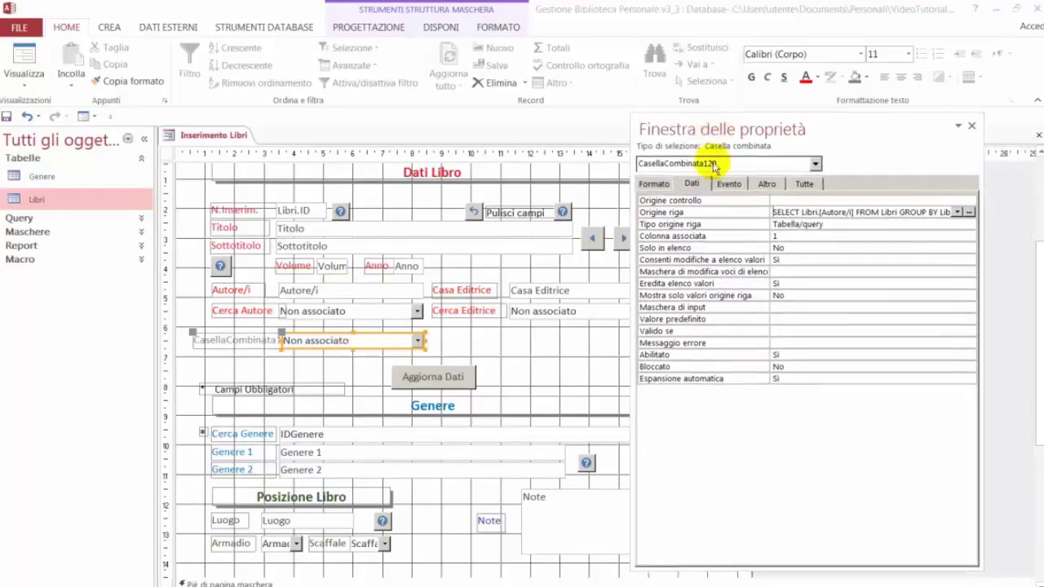
{"action": "left_click", "coordinate": [722, 185]}
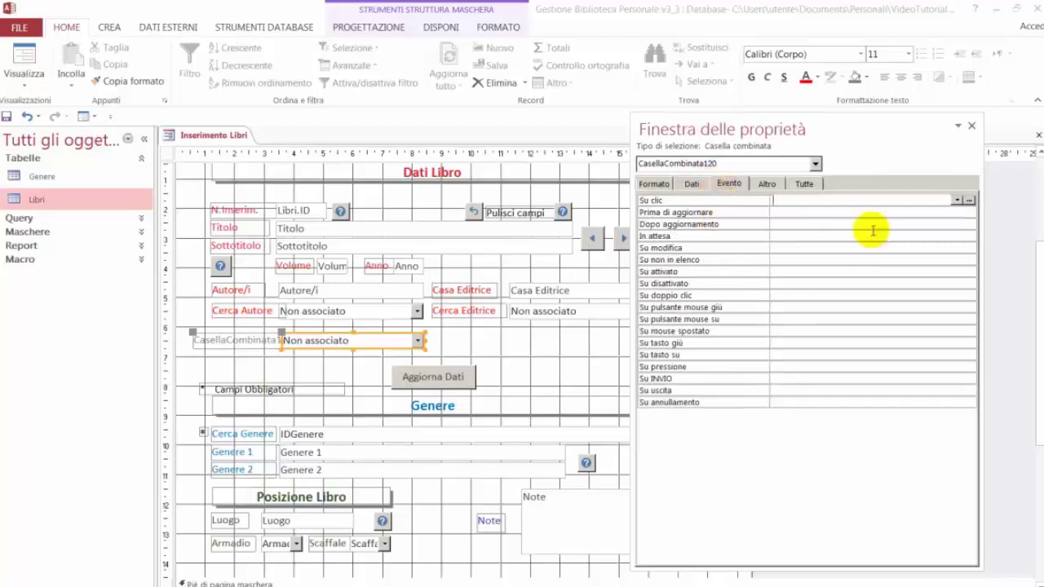
{"action": "left_click", "coordinate": [968, 225]}
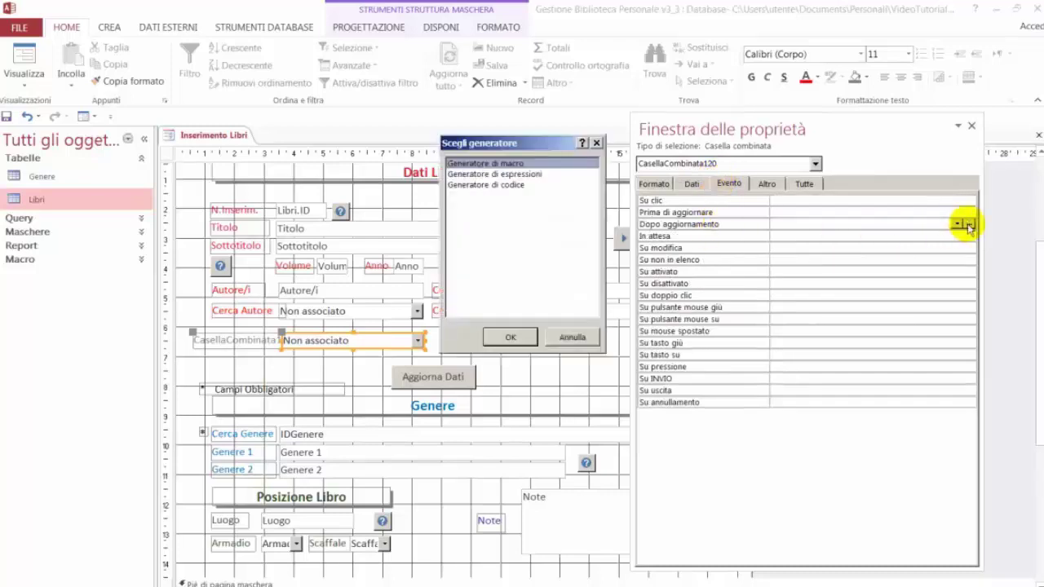
{"action": "double_click", "coordinate": [485, 186]}
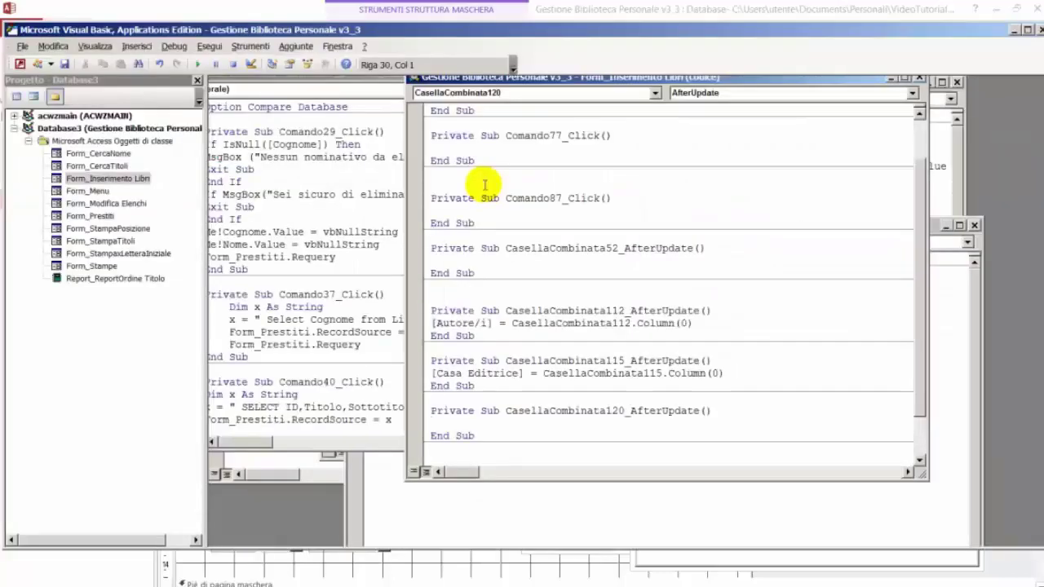
{"action": "left_click_drag", "start_coordinate": [545, 85], "coordinate": [382, 110]}
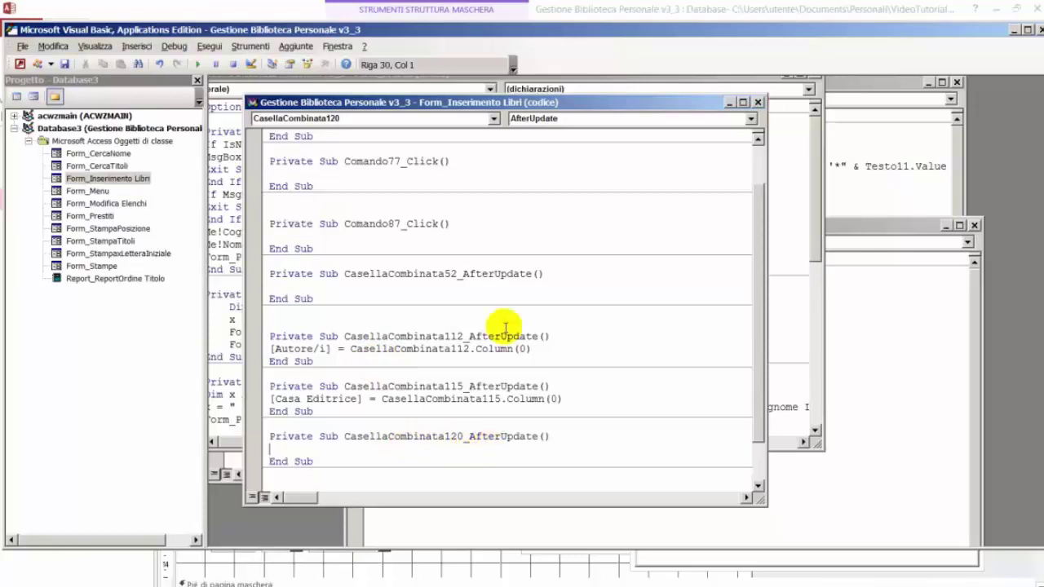
{"action": "left_click", "coordinate": [1039, 30]}
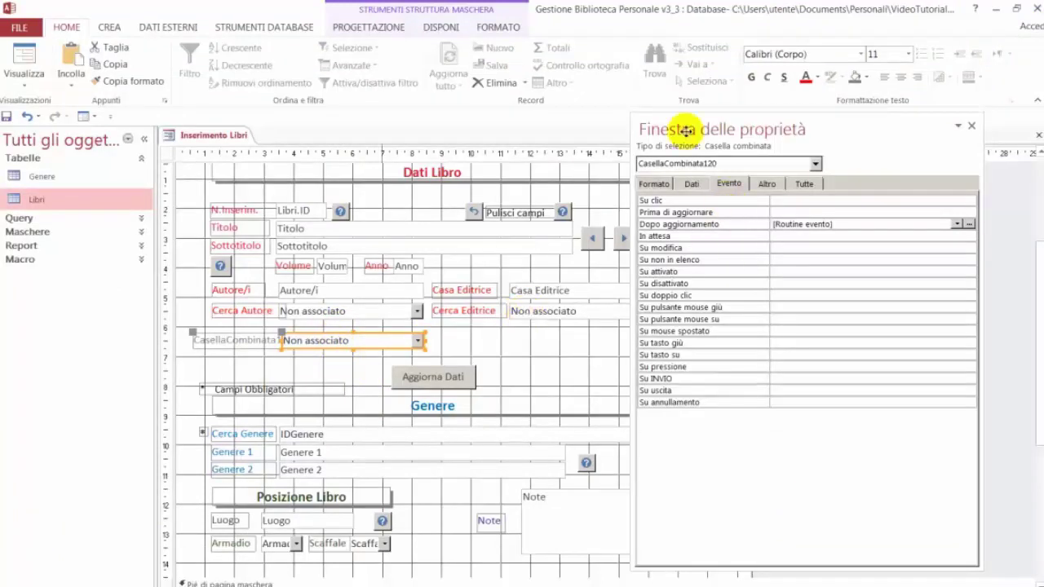
- Show the book entry form in Form view, reposition its window and go to the record for Il nome della rosa
{"action": "right_click", "coordinate": [210, 135]}
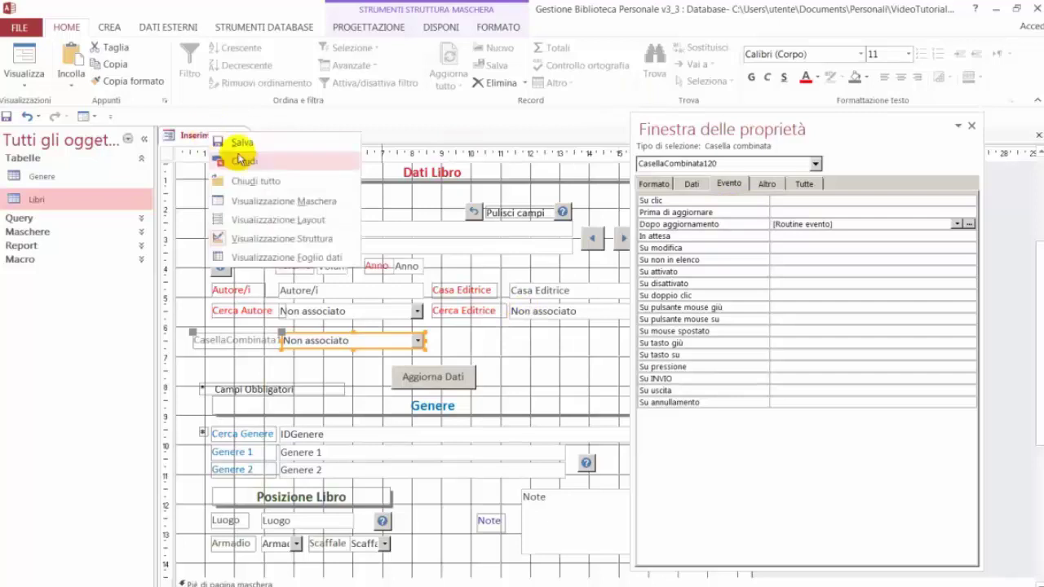
{"action": "left_click", "coordinate": [261, 201]}
{"action": "left_click_drag", "start_coordinate": [478, 156], "coordinate": [506, 54]}
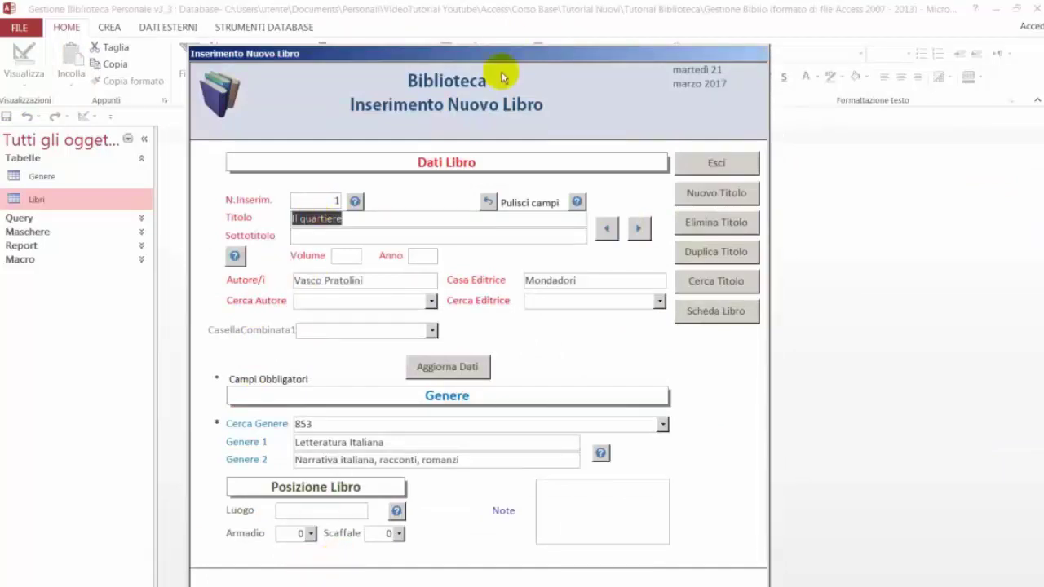
{"action": "left_click_drag", "start_coordinate": [503, 54], "coordinate": [507, 20]}
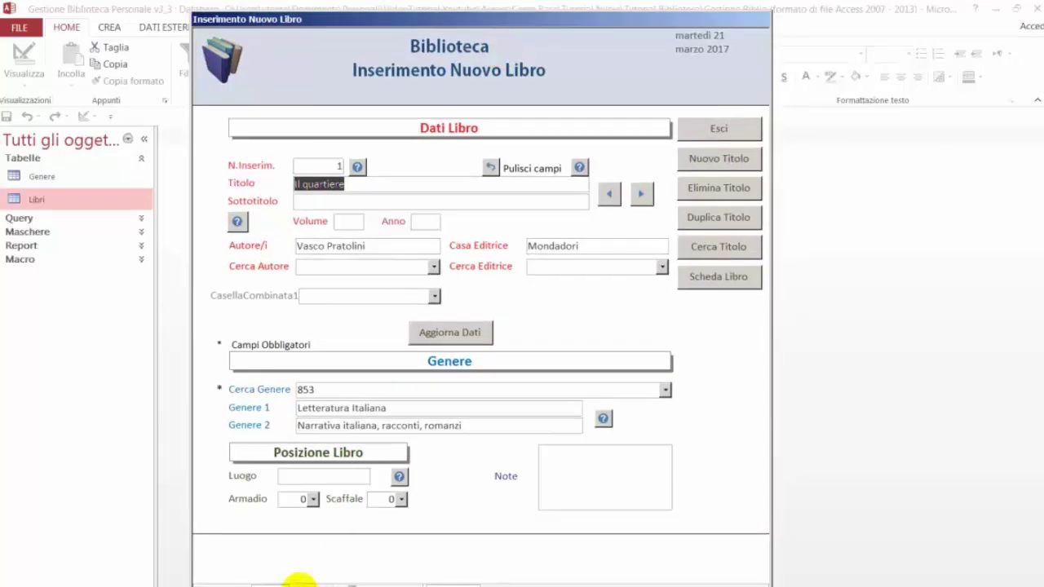
{"action": "left_click", "coordinate": [643, 196]}
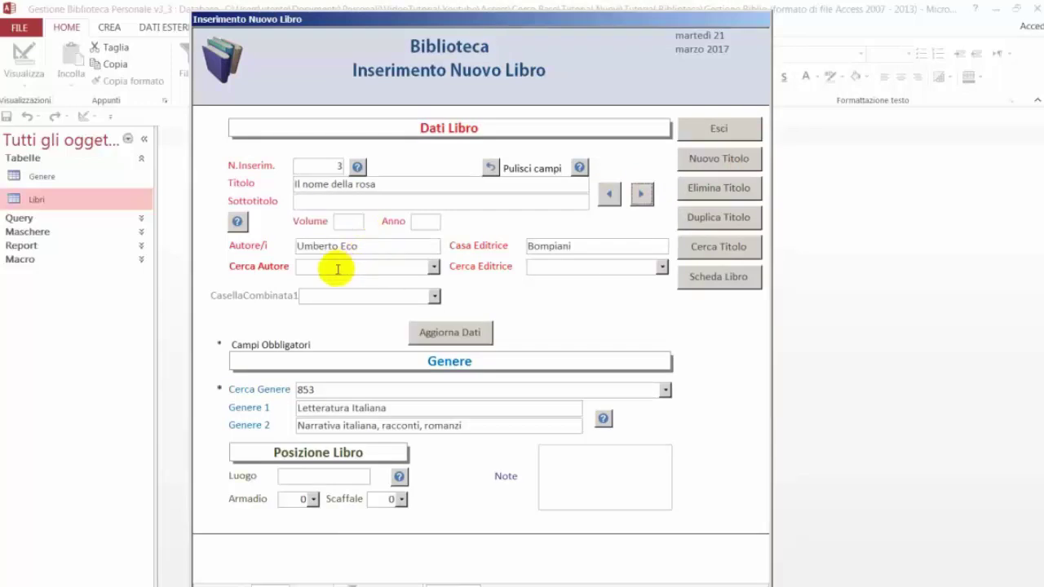
- Test Cerca Autore by choosing Alessandro Manzoni and switching the choice to Umberto Eco
{"action": "left_click", "coordinate": [434, 267]}
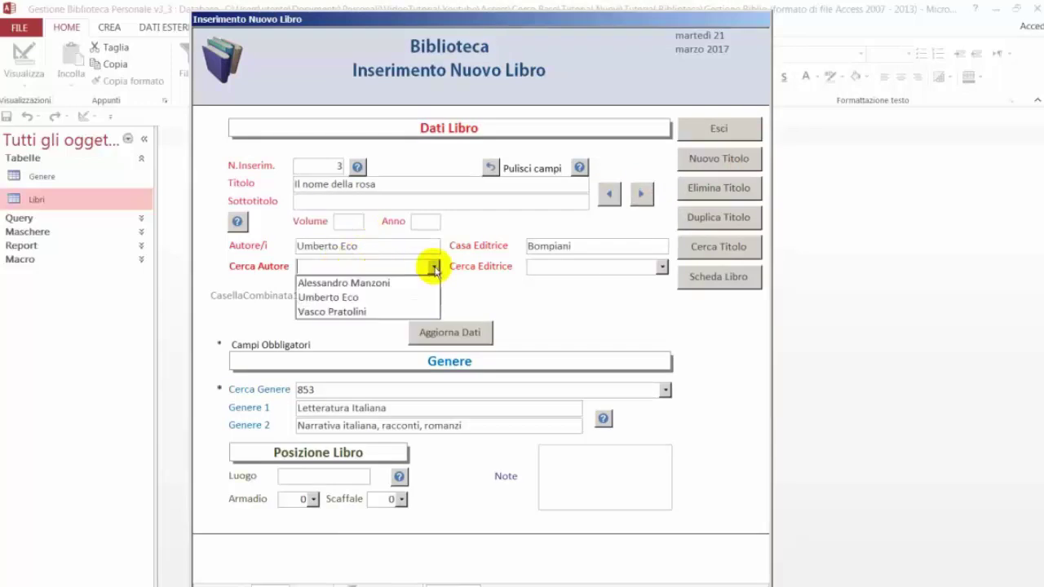
{"action": "left_click", "coordinate": [381, 285]}
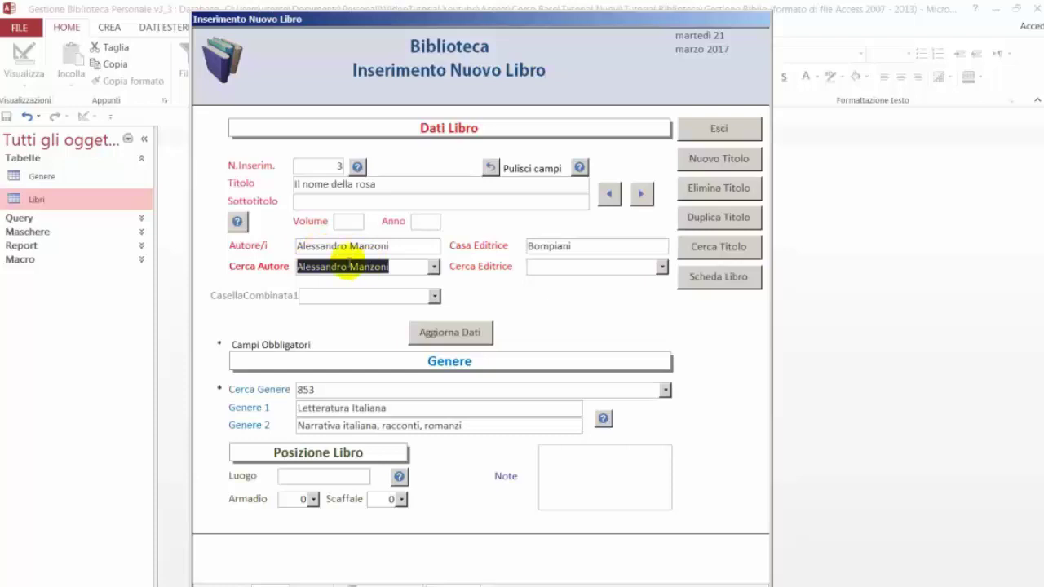
{"action": "left_click", "coordinate": [435, 267]}
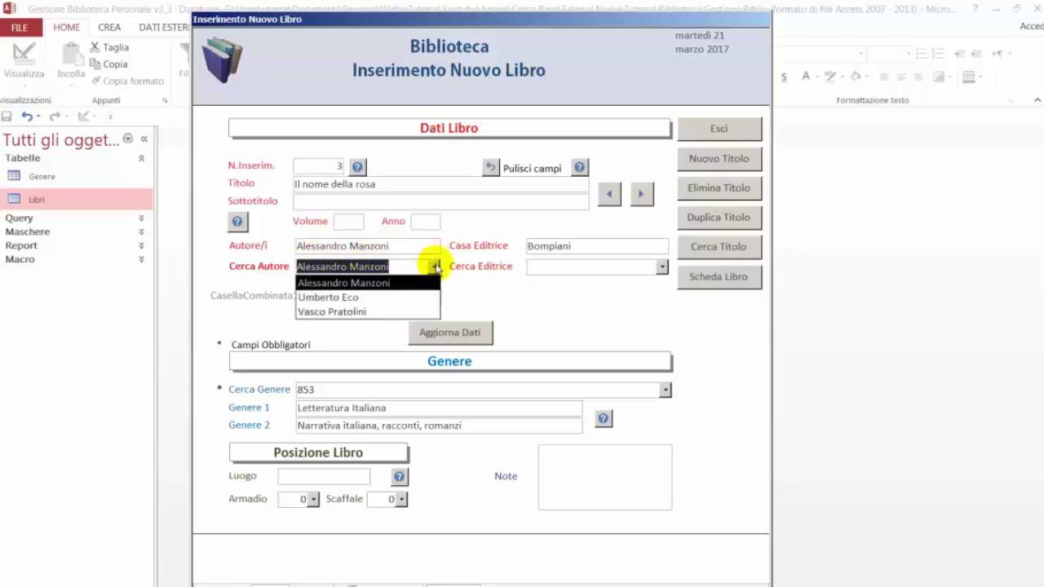
{"action": "left_click", "coordinate": [401, 299]}
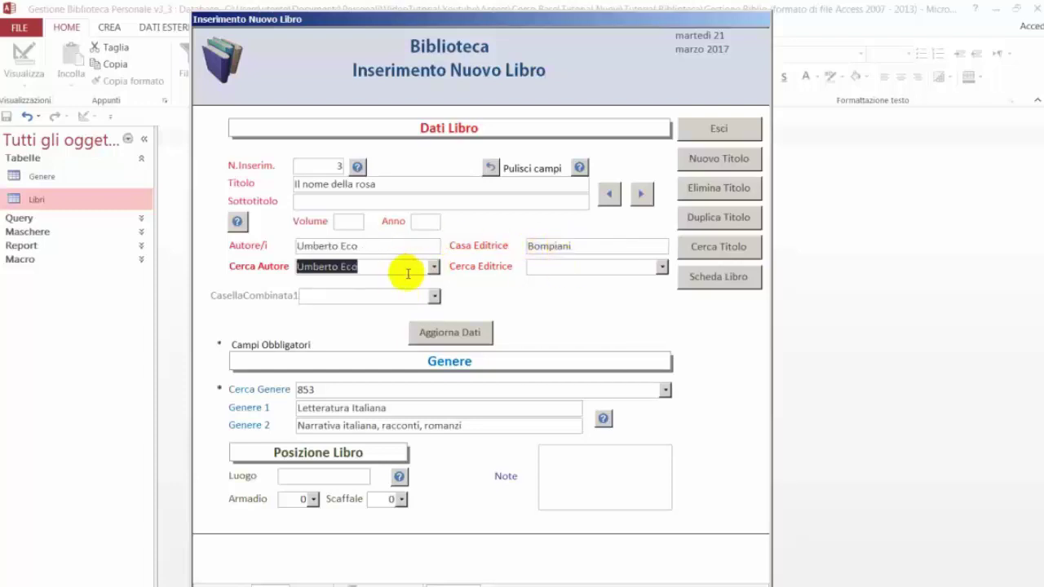
{"action": "left_click", "coordinate": [410, 245]}
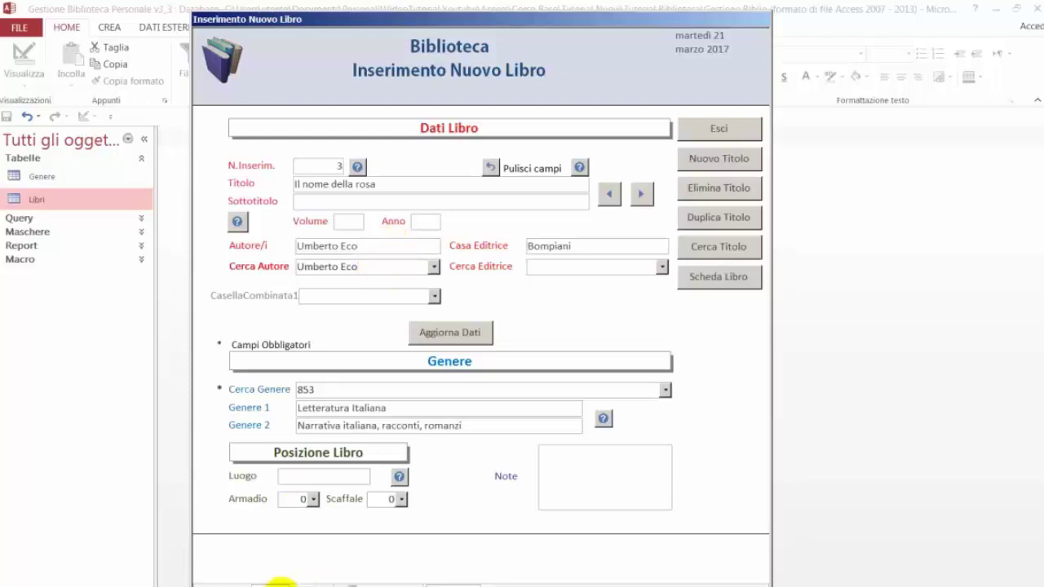
- Start a new book record titled LO scialo and fill its author as Vasco Pratolini through Cerca Autore
{"action": "left_click", "coordinate": [717, 164]}
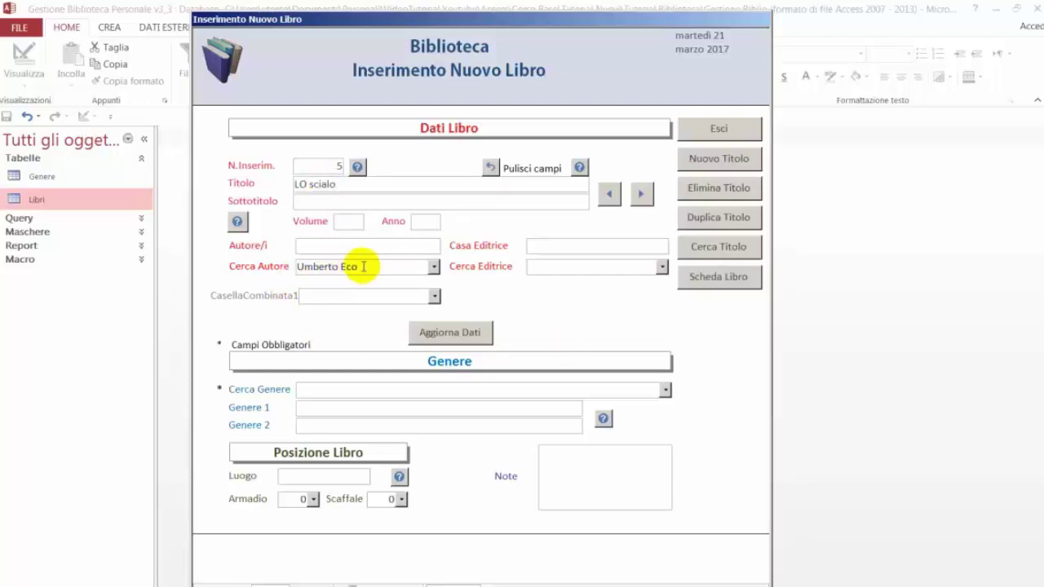
{"action": "left_click_drag", "start_coordinate": [361, 267], "coordinate": [235, 263]}
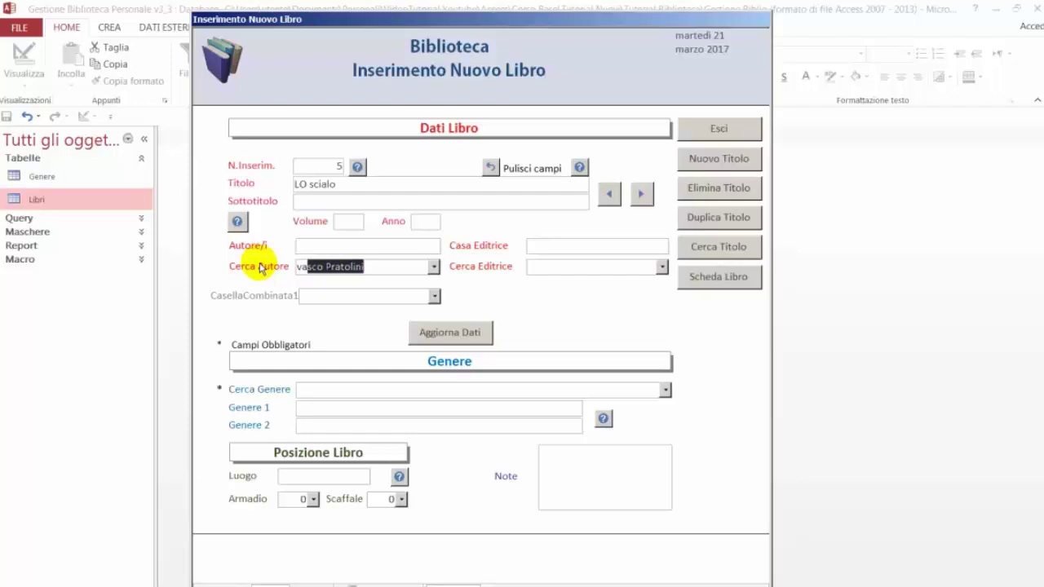
{"action": "type", "text": "va"}
{"action": "key", "text": "Tab"}
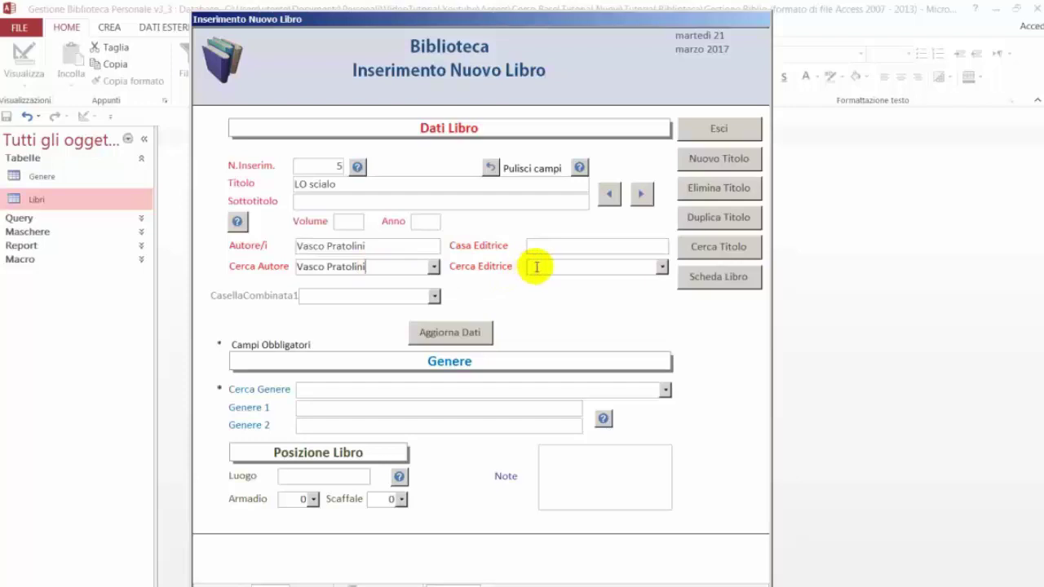
- Correct the title to Lo scialo and set the publisher to Mondadori through Cerca Editrice
{"action": "left_click", "coordinate": [305, 185]}
{"action": "key", "text": "BackSpace"}
{"action": "type", "text": "o"}
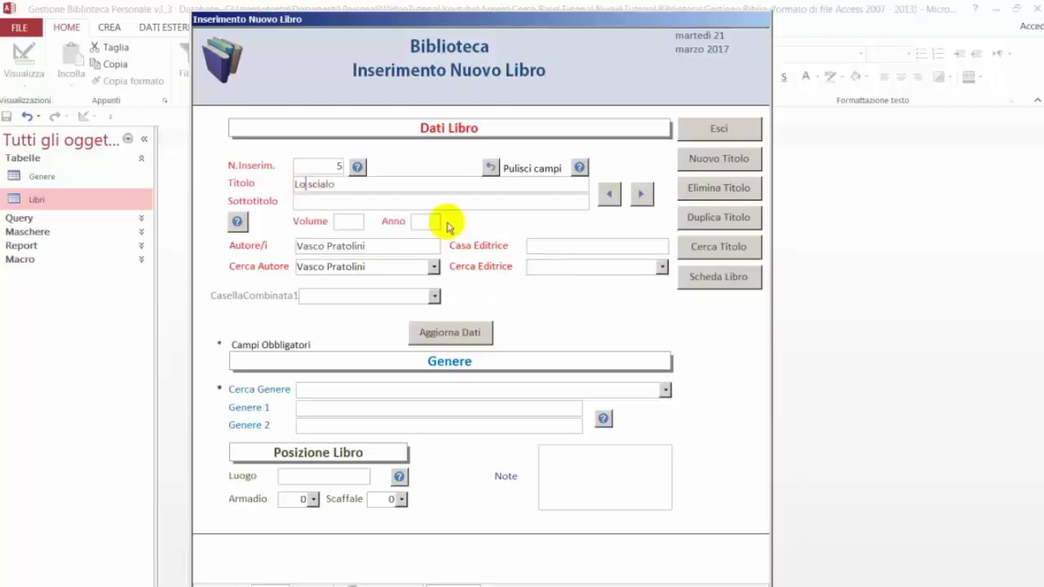
{"action": "left_click", "coordinate": [661, 268]}
{"action": "left_click", "coordinate": [617, 300]}
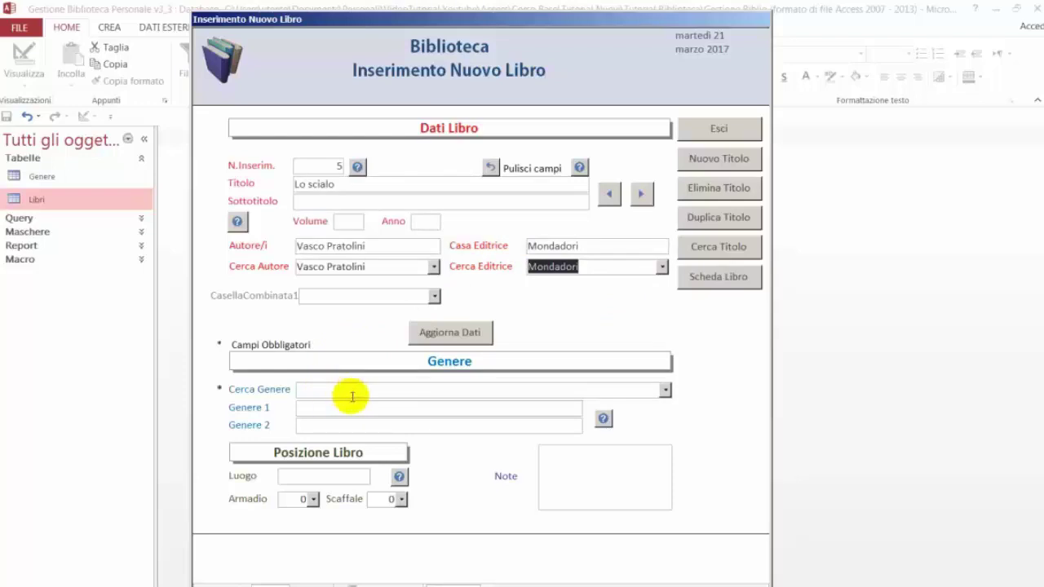
- Choose genre 853, Letteratura Italiana with Narrativa italiana, racconti, romanzi, from the Cerca Genere list
{"action": "left_click", "coordinate": [666, 390]}
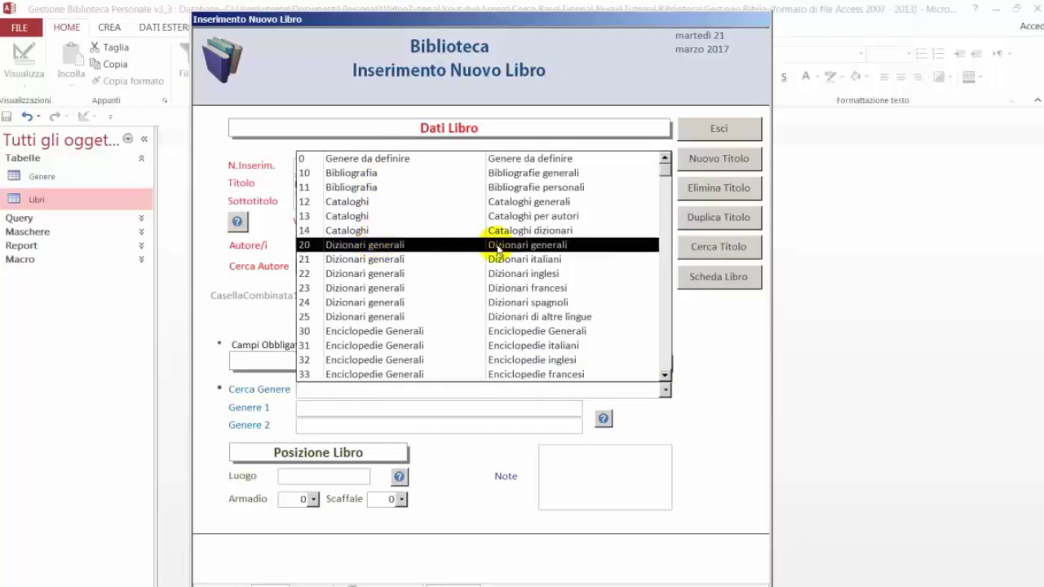
{"action": "left_click_drag", "start_coordinate": [667, 165], "coordinate": [671, 343]}
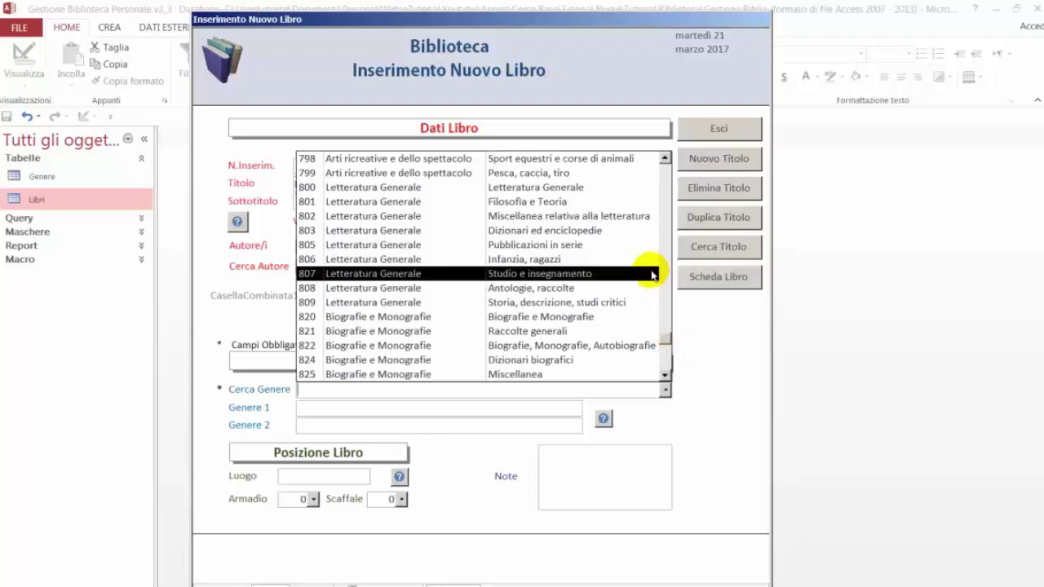
{"action": "scroll", "coordinate": [581, 244], "scroll_direction": "up", "scroll_amount": 2}
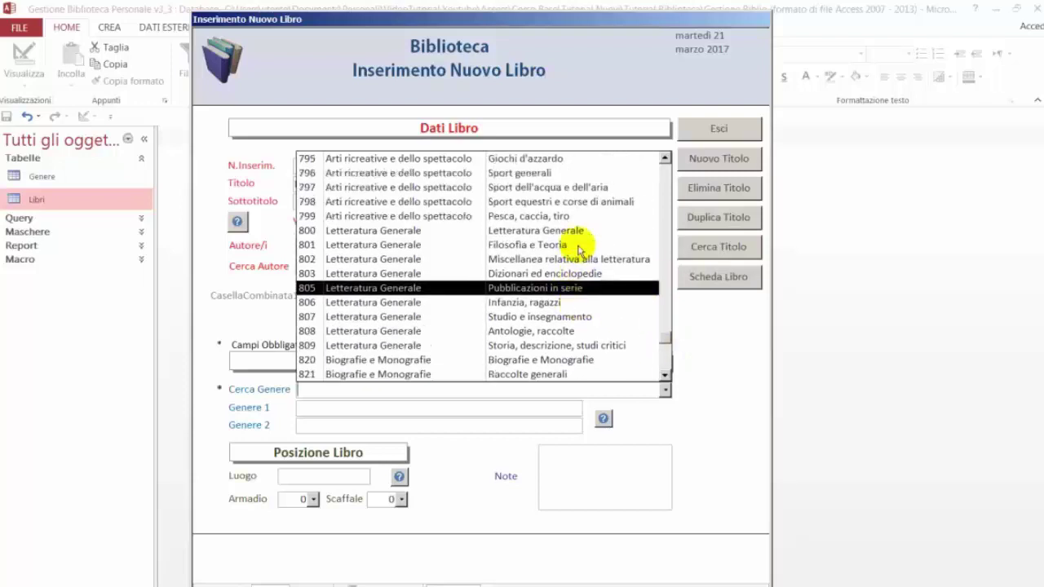
{"action": "scroll", "coordinate": [582, 251], "scroll_direction": "down", "scroll_amount": 4}
{"action": "scroll", "coordinate": [582, 251], "scroll_direction": "down", "scroll_amount": 1}
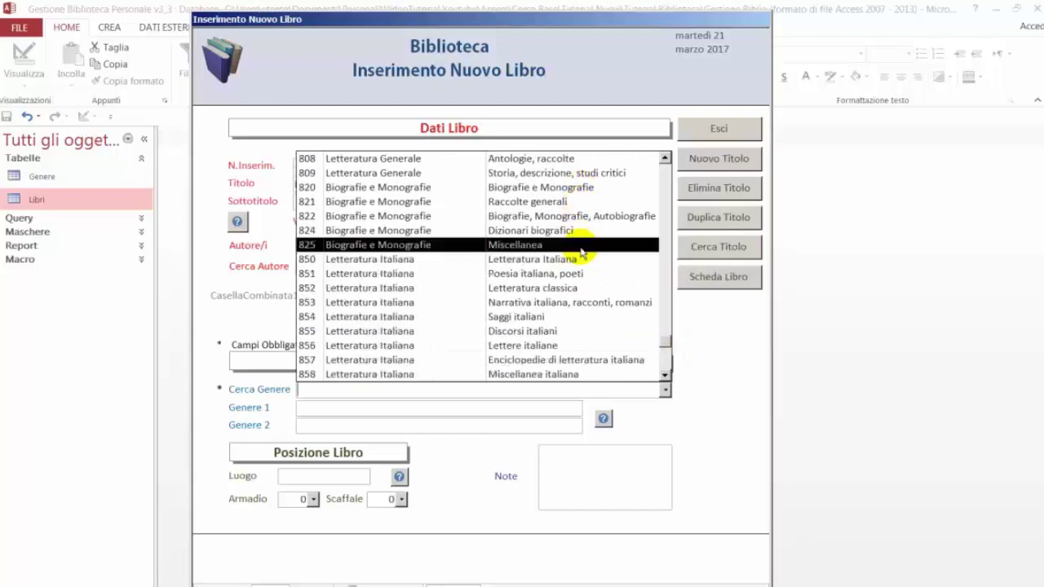
{"action": "left_click", "coordinate": [583, 304]}
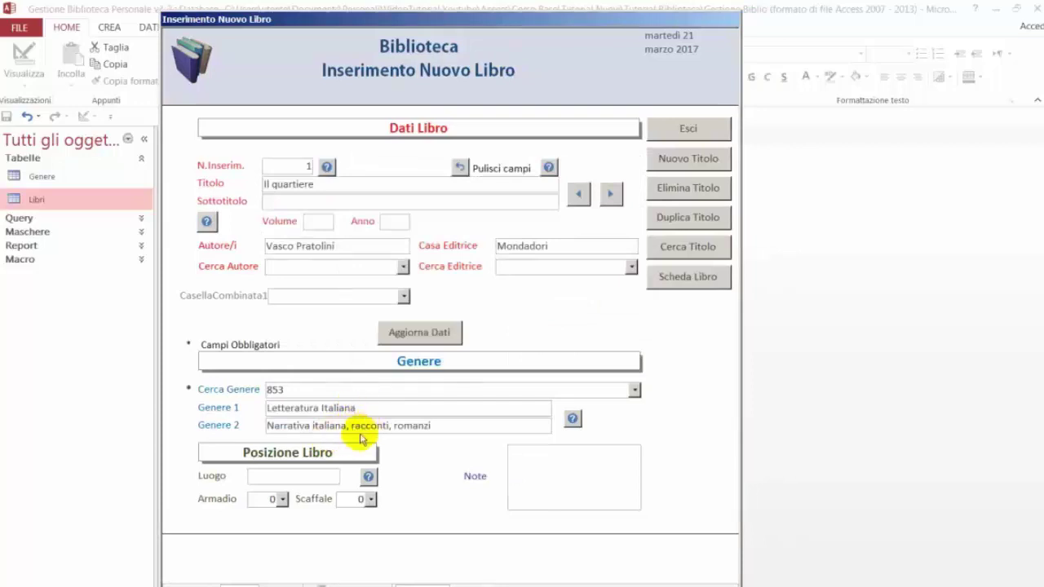
{"action": "left_click", "coordinate": [484, 426]}
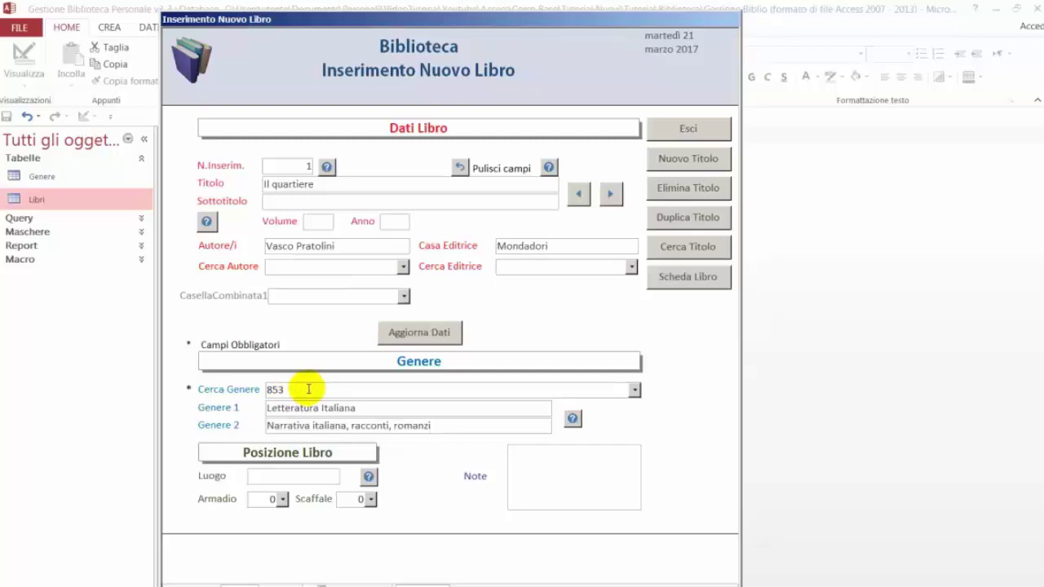
- Examine the Cerca Genere combo box in Design view, checking its row source query and its format properties such as column count and widths
{"action": "right_click", "coordinate": [380, 23]}
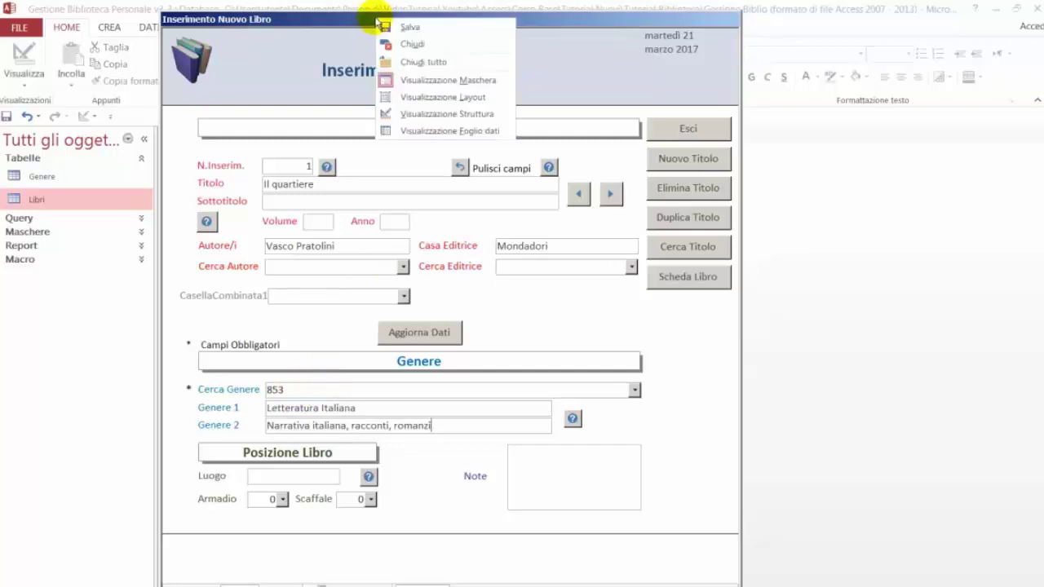
{"action": "left_click", "coordinate": [410, 114]}
{"action": "left_click_drag", "start_coordinate": [665, 139], "coordinate": [628, 131]}
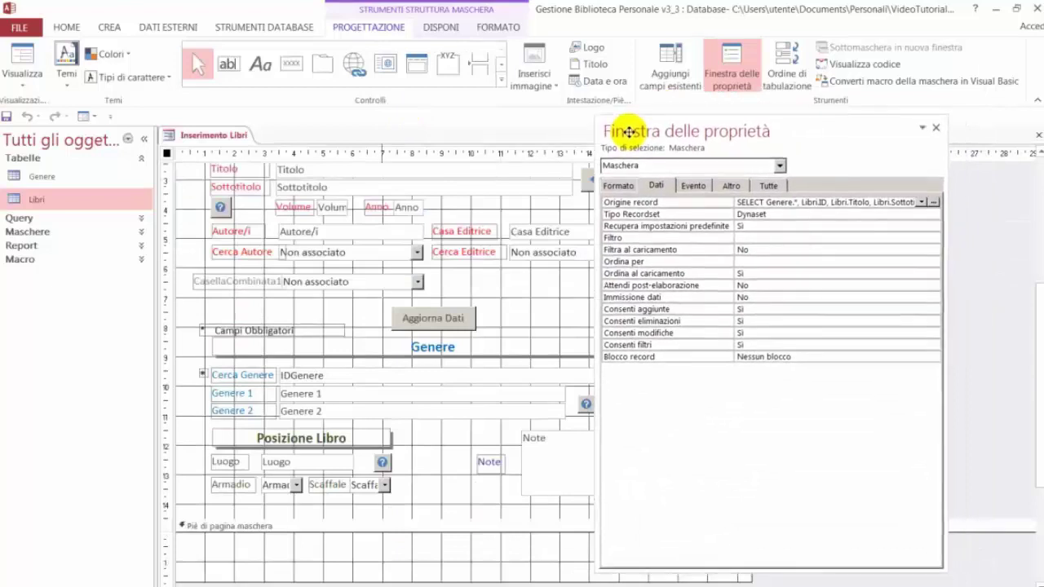
{"action": "left_click", "coordinate": [349, 375]}
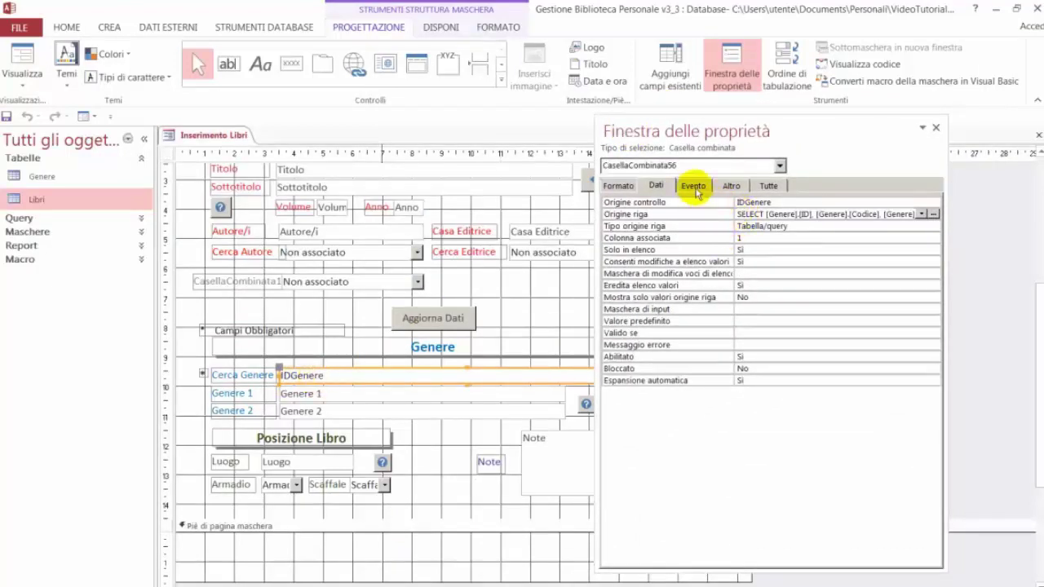
{"action": "left_click", "coordinate": [934, 214]}
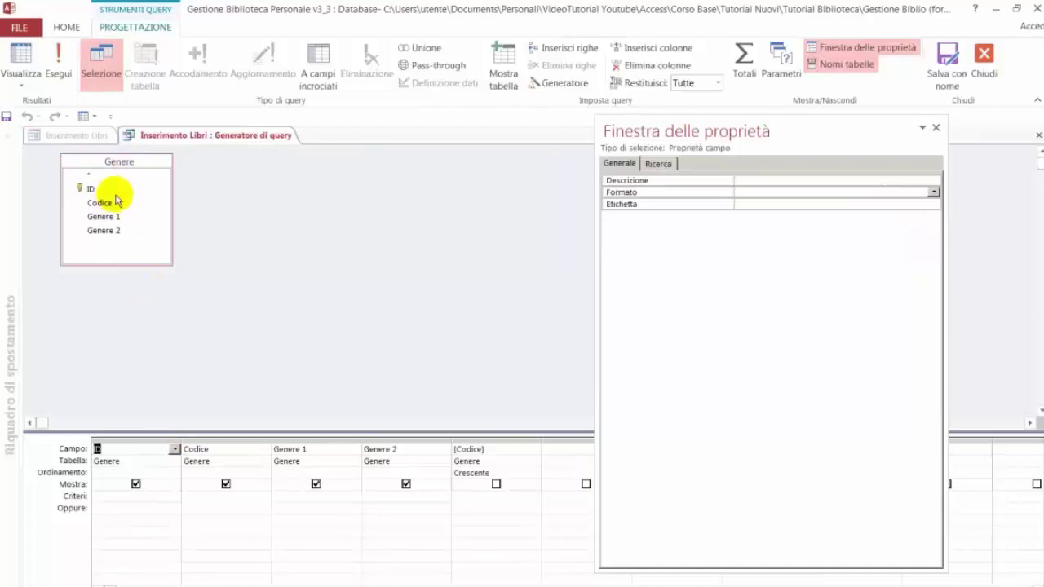
{"action": "right_click", "coordinate": [187, 135]}
{"action": "left_click", "coordinate": [224, 163]}
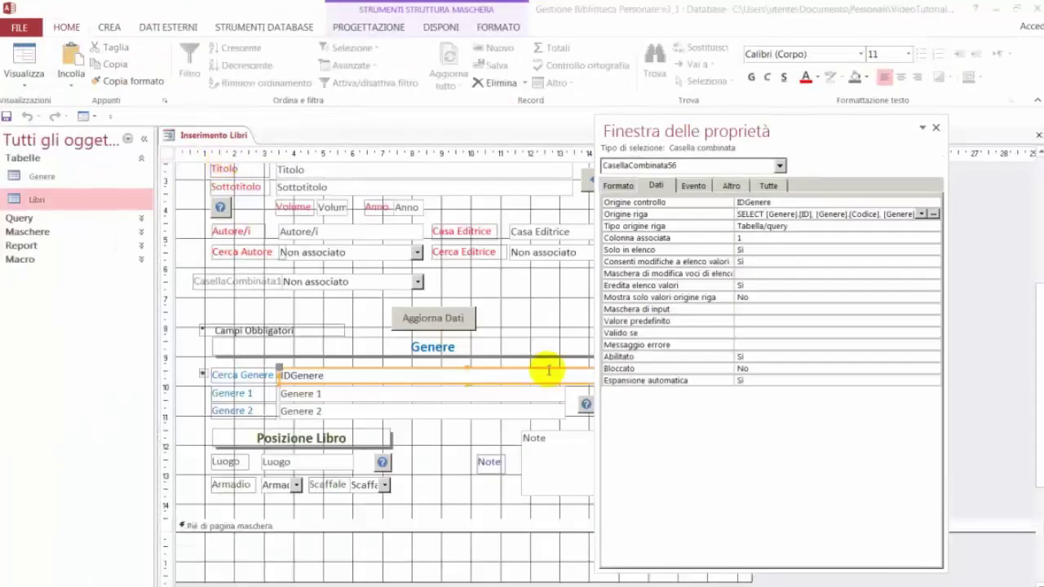
{"action": "left_click_drag", "start_coordinate": [645, 135], "coordinate": [691, 136]}
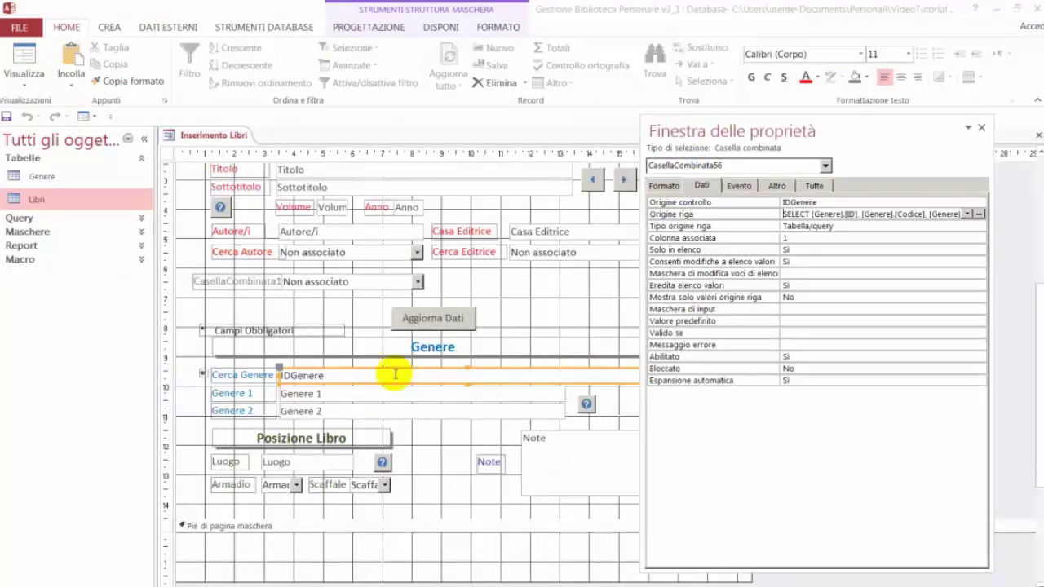
{"action": "left_click", "coordinate": [660, 186]}
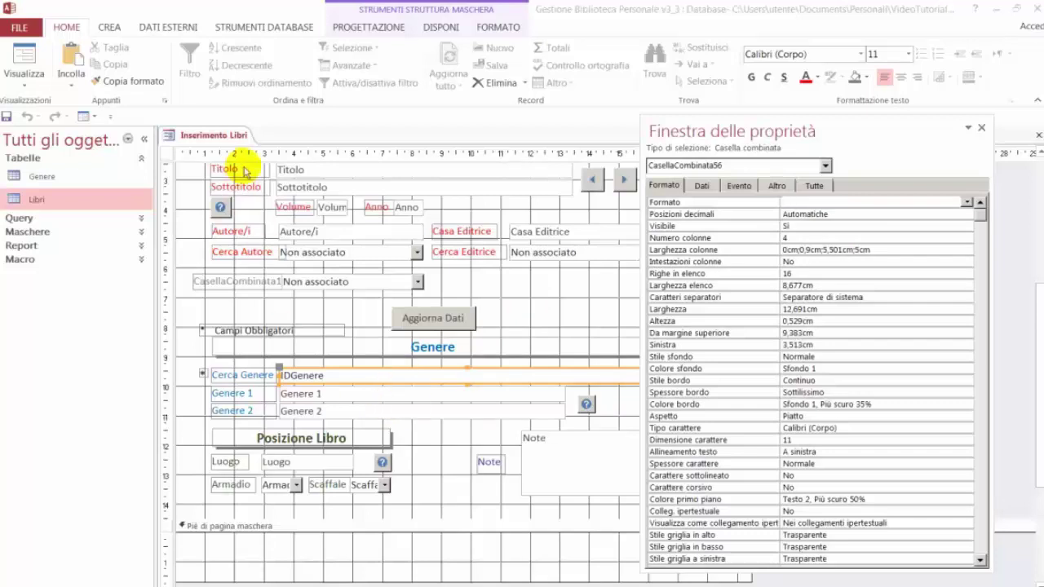
- Return to Form view, reposition the form window and examine the Cerca Genere, Armadio and Scaffale combo boxes without choosing a value
{"action": "right_click", "coordinate": [235, 134]}
{"action": "left_click", "coordinate": [285, 204]}
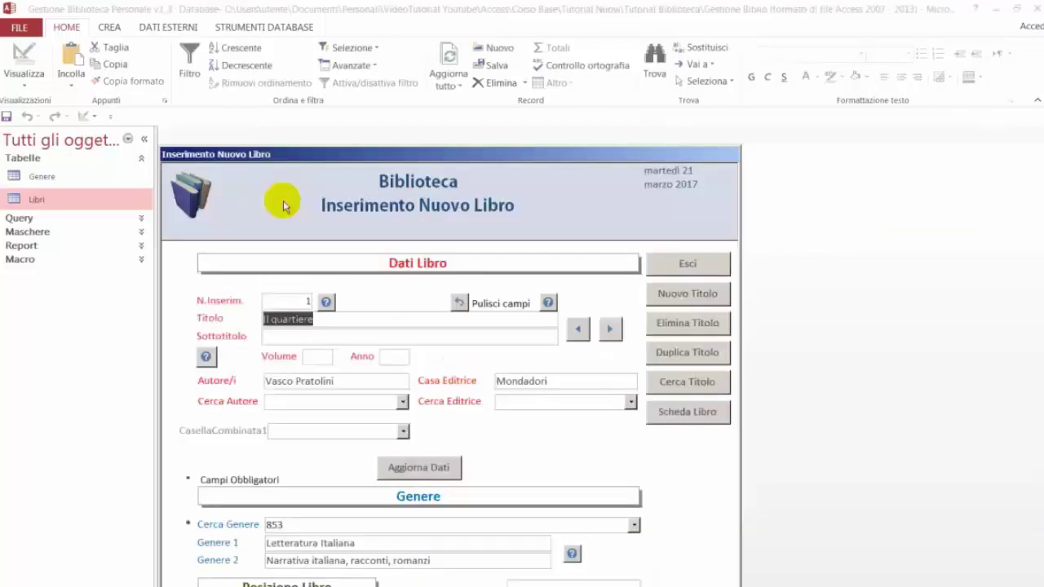
{"action": "left_click_drag", "start_coordinate": [381, 145], "coordinate": [399, 63]}
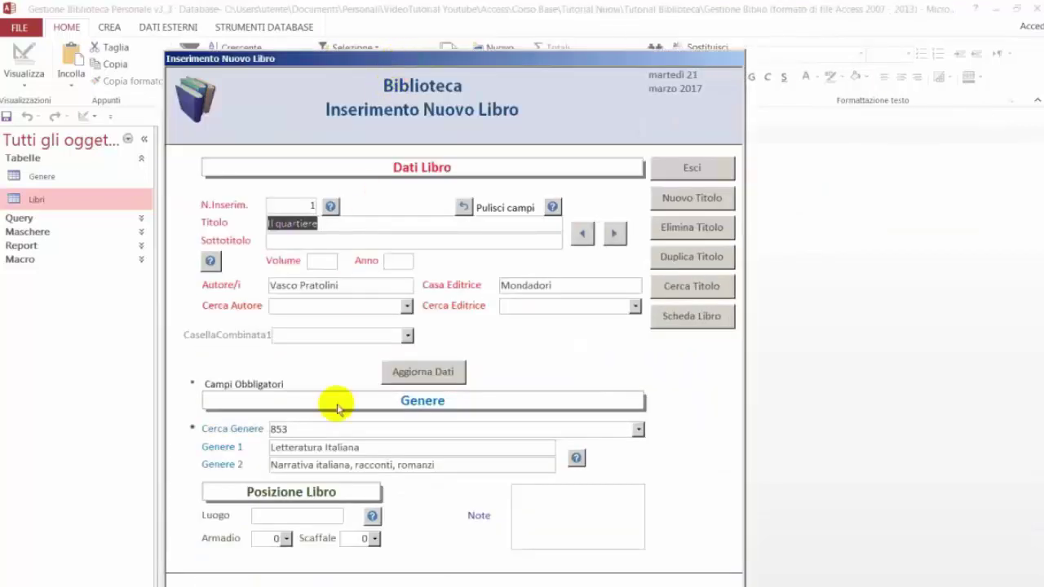
{"action": "left_click", "coordinate": [410, 430]}
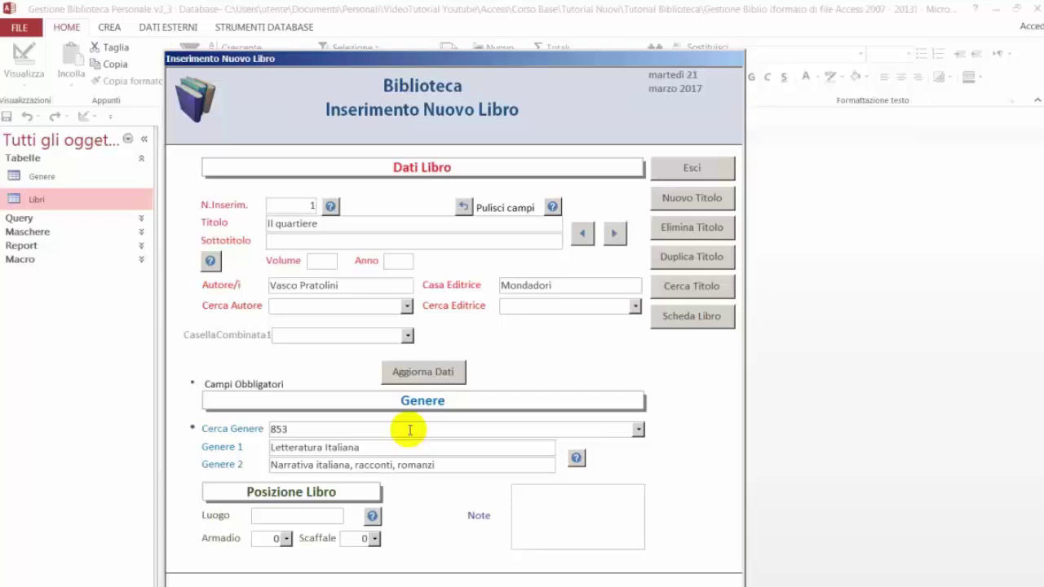
{"action": "left_click", "coordinate": [286, 538]}
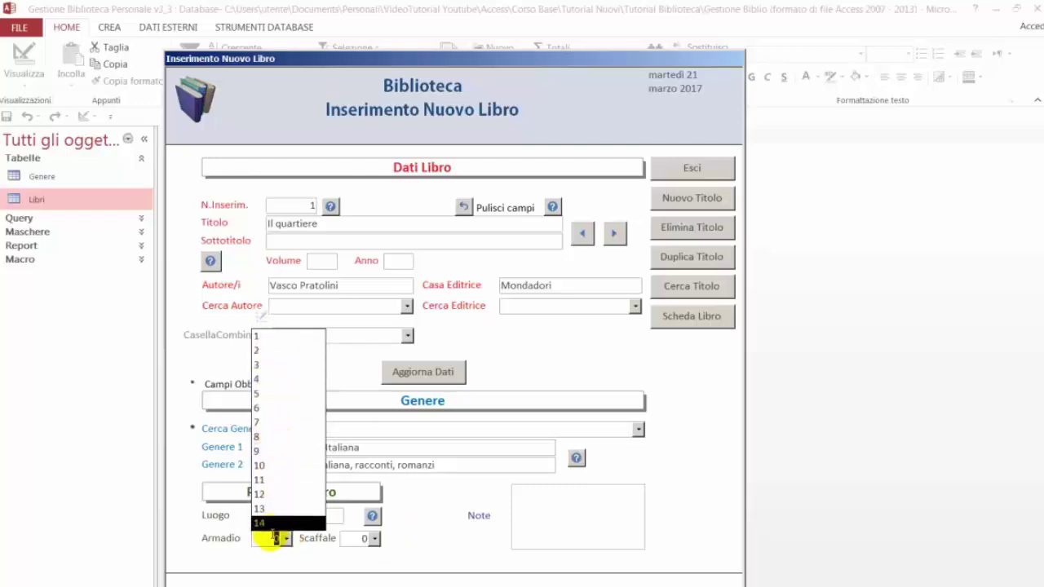
{"action": "left_click", "coordinate": [226, 561]}
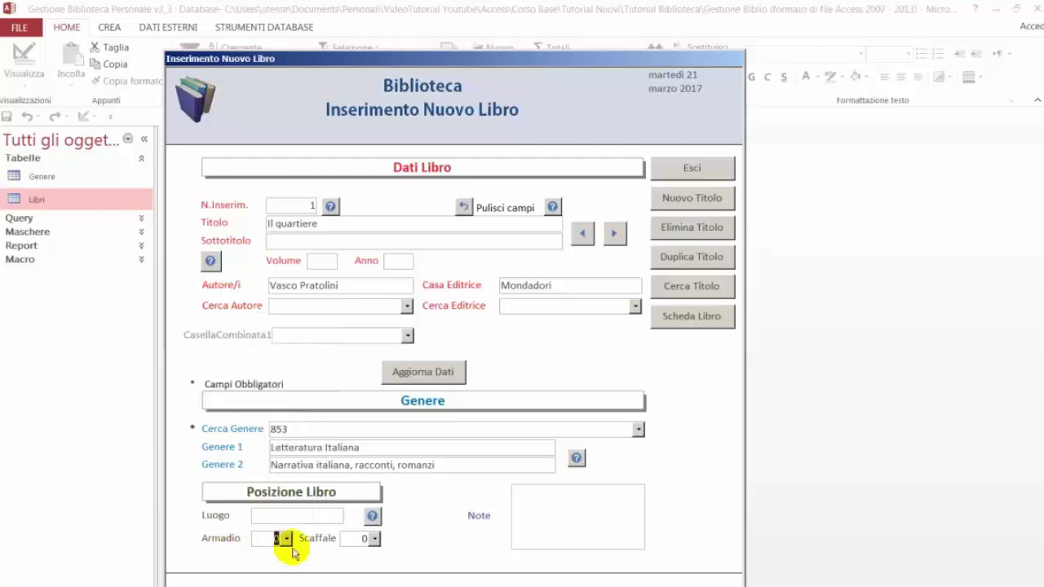
{"action": "left_click", "coordinate": [375, 539]}
{"action": "left_click", "coordinate": [375, 540]}
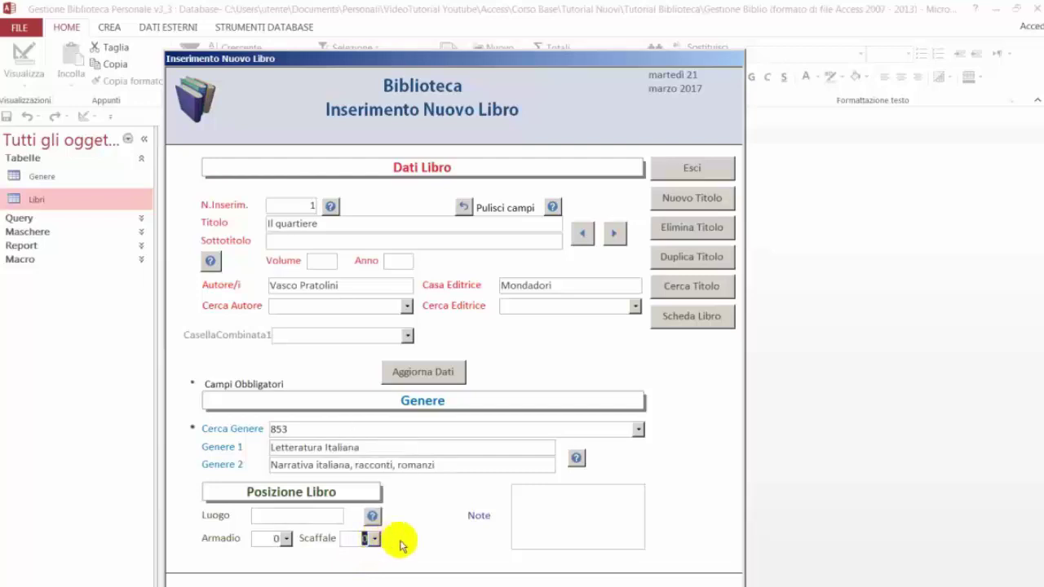
{"action": "left_click", "coordinate": [286, 539]}
{"action": "left_click", "coordinate": [287, 539]}
- Switch the form to Design view and examine the Armadio combo box's data properties, checking its row source and row source type options
{"action": "right_click", "coordinate": [444, 58]}
{"action": "left_click", "coordinate": [497, 158]}
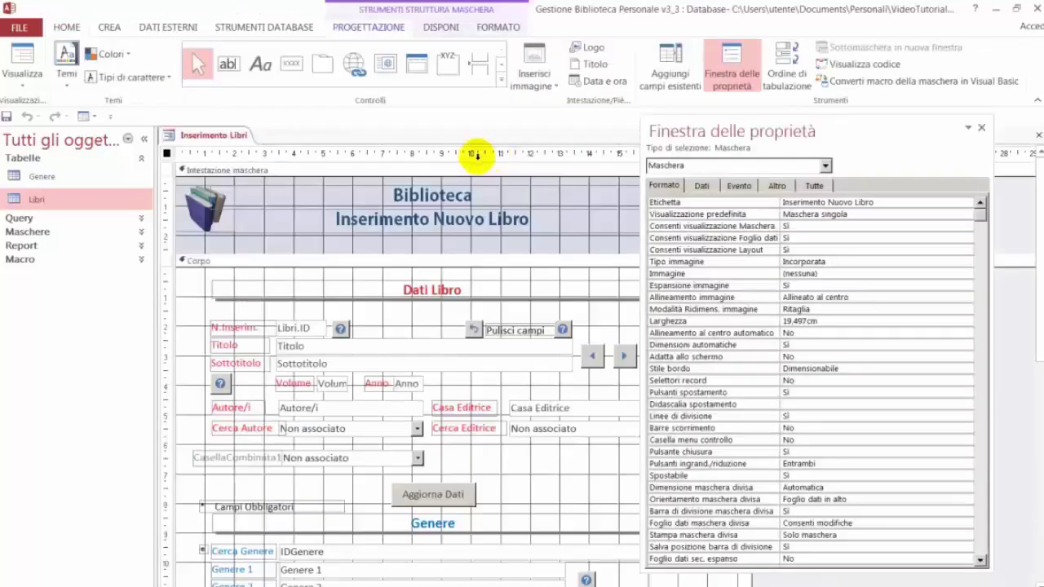
{"action": "left_click", "coordinate": [314, 483]}
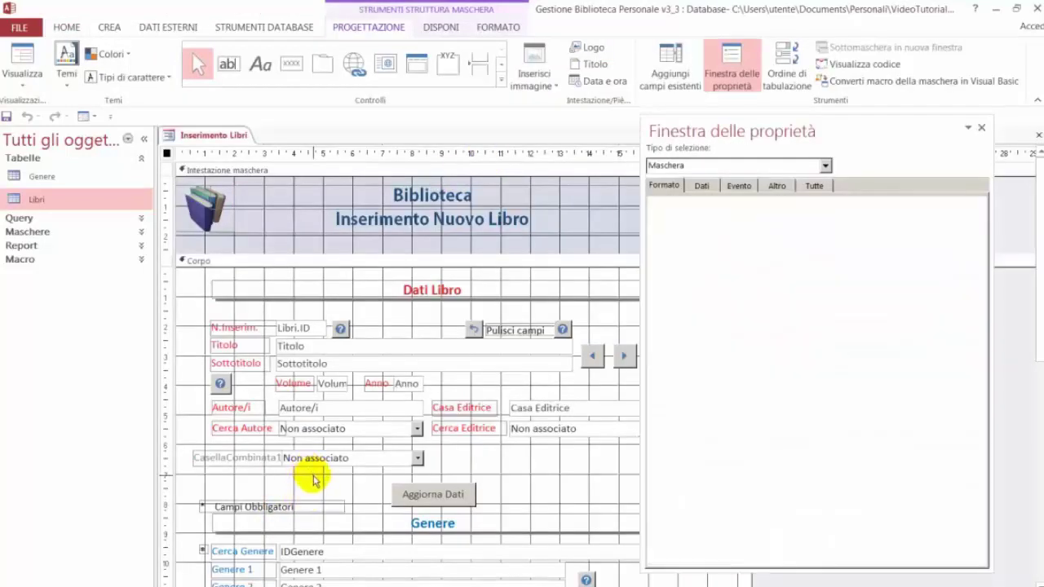
{"action": "scroll", "coordinate": [320, 447], "scroll_direction": "down", "scroll_amount": 5}
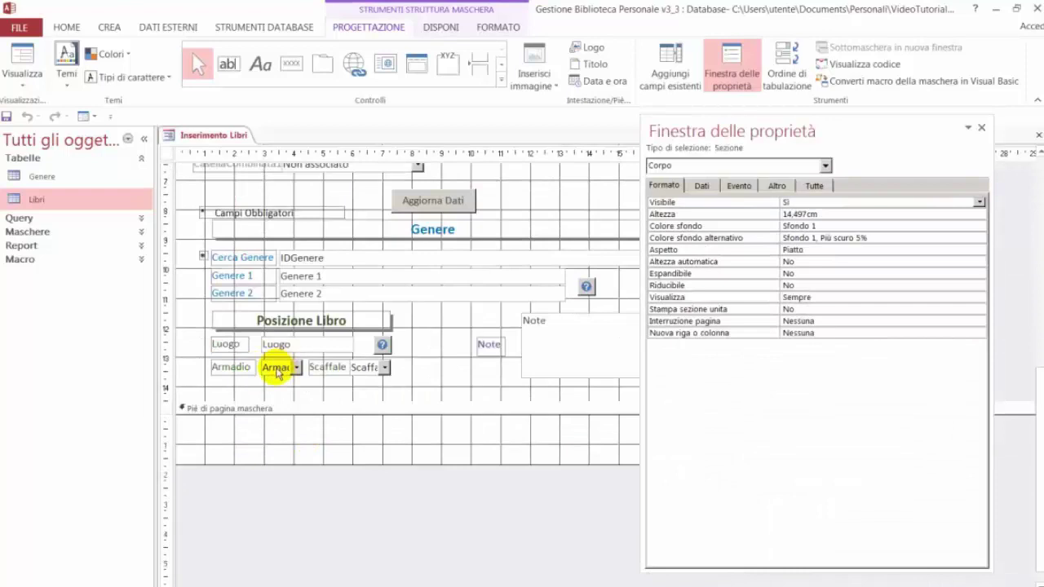
{"action": "left_click", "coordinate": [267, 367]}
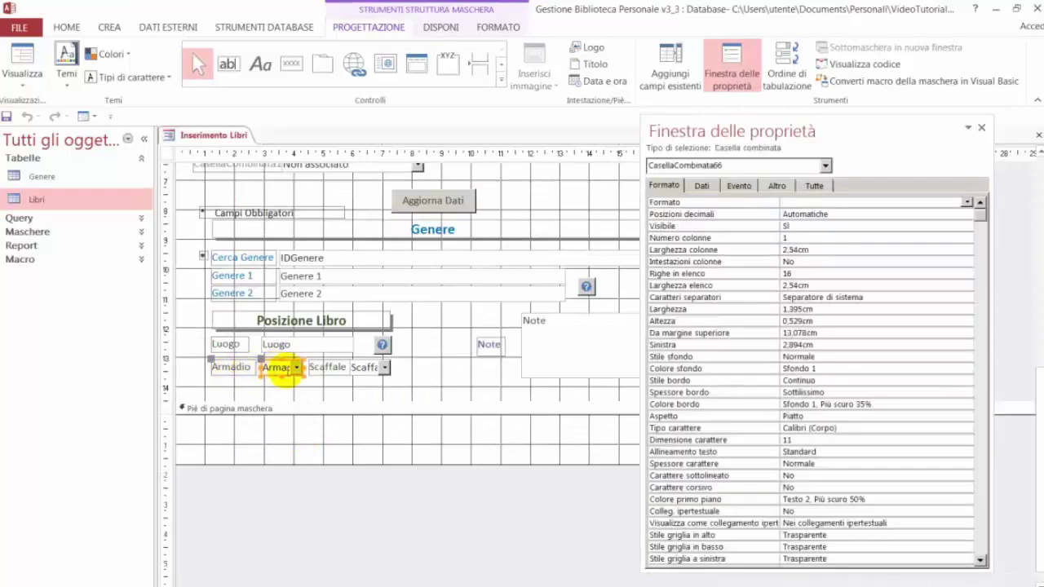
{"action": "left_click", "coordinate": [670, 188]}
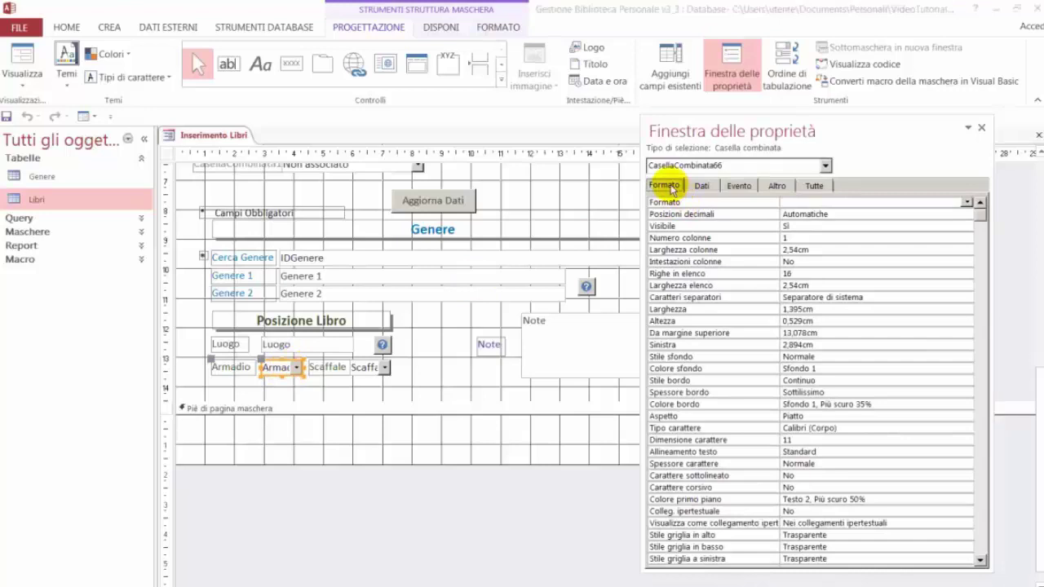
{"action": "left_click", "coordinate": [703, 186]}
{"action": "left_click_drag", "start_coordinate": [724, 134], "coordinate": [584, 136]}
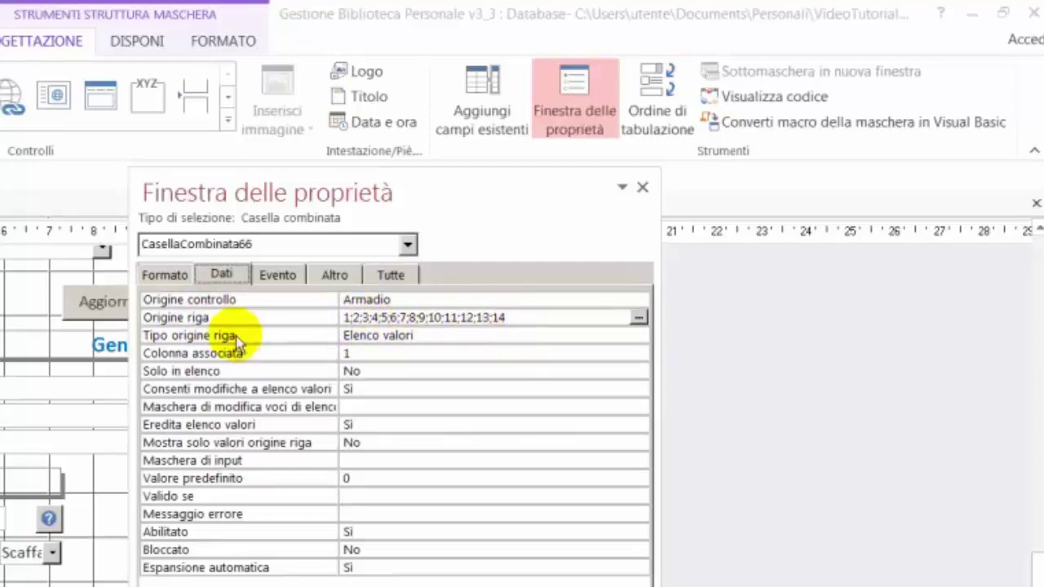
{"action": "left_click", "coordinate": [601, 335]}
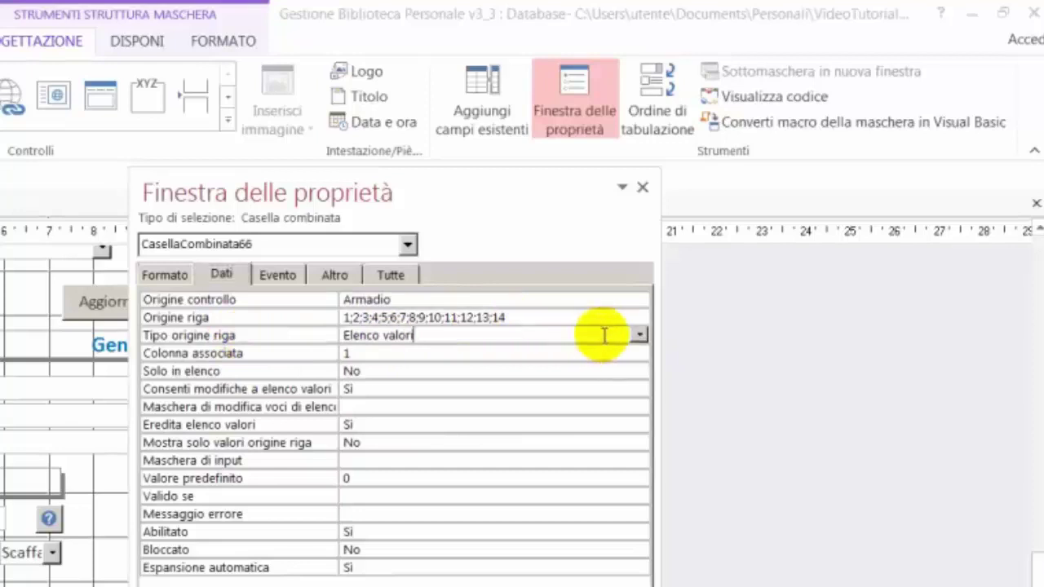
{"action": "left_click", "coordinate": [637, 336]}
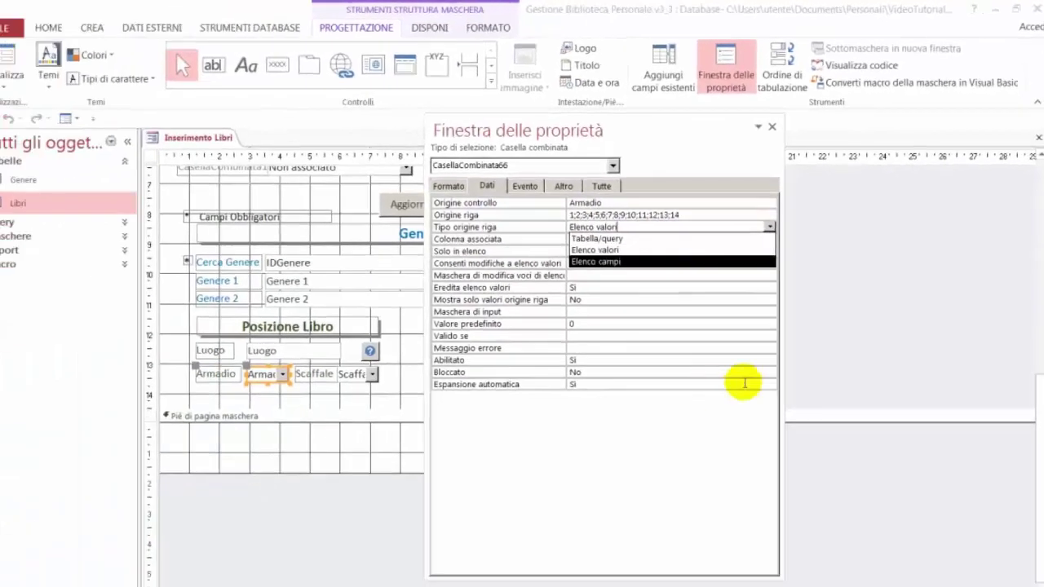
{"action": "left_click", "coordinate": [699, 251]}
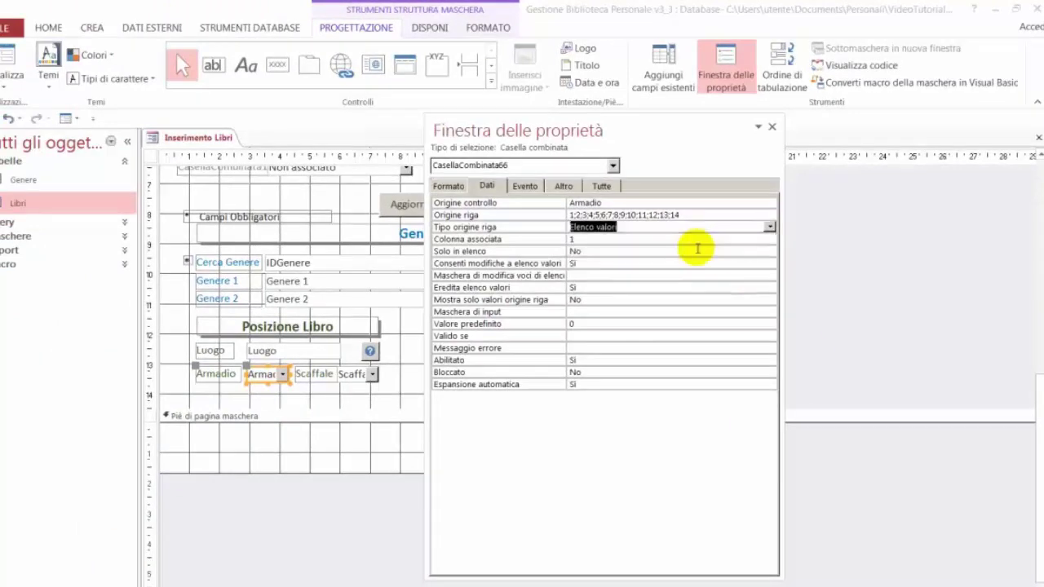
{"action": "left_click", "coordinate": [318, 373]}
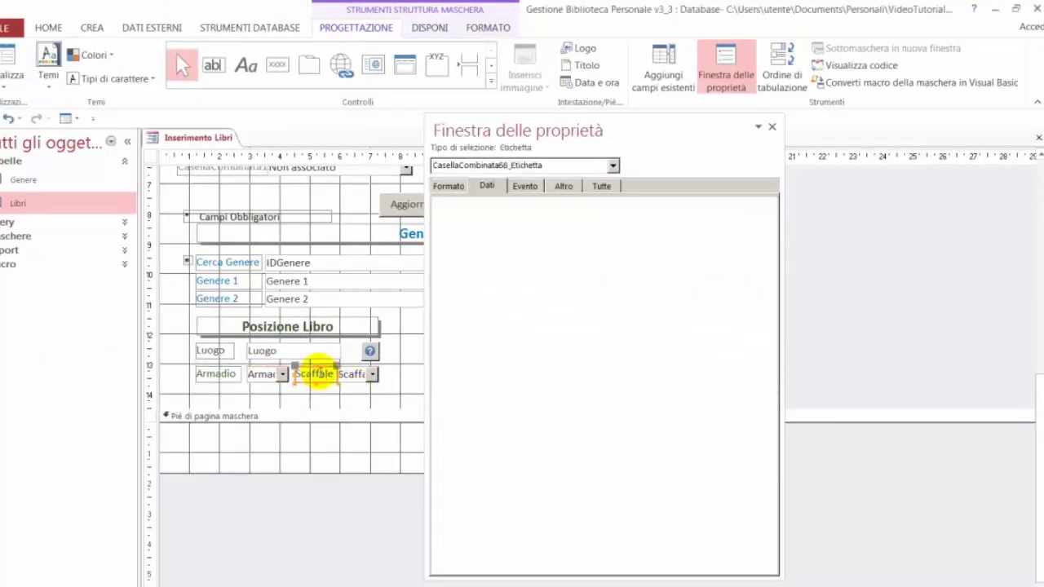
- Convert the Luogo text box under Posizione Libro into a combo box (Casella combinata)
{"action": "left_click", "coordinate": [273, 351]}
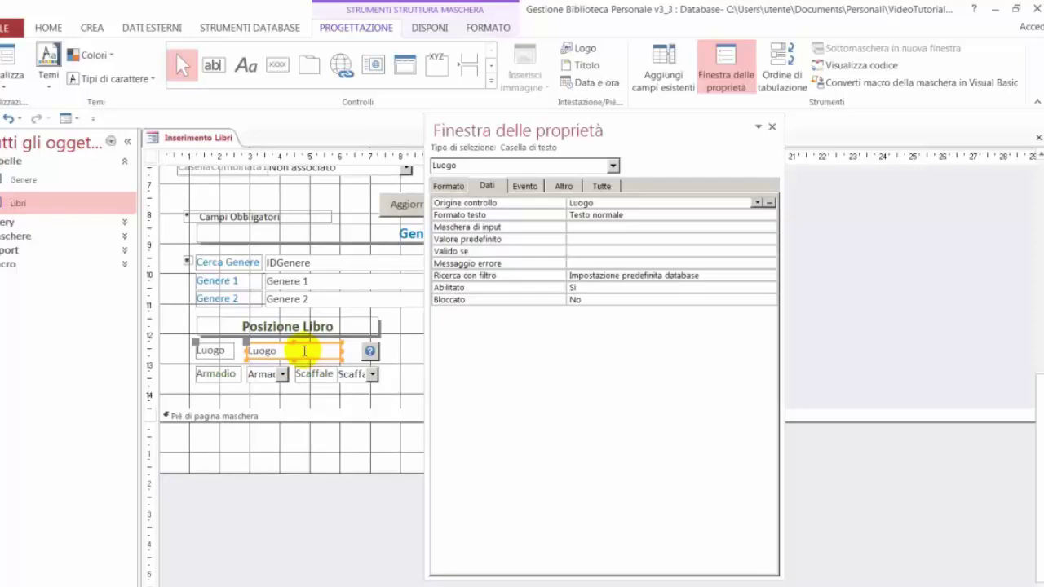
{"action": "right_click", "coordinate": [304, 351]}
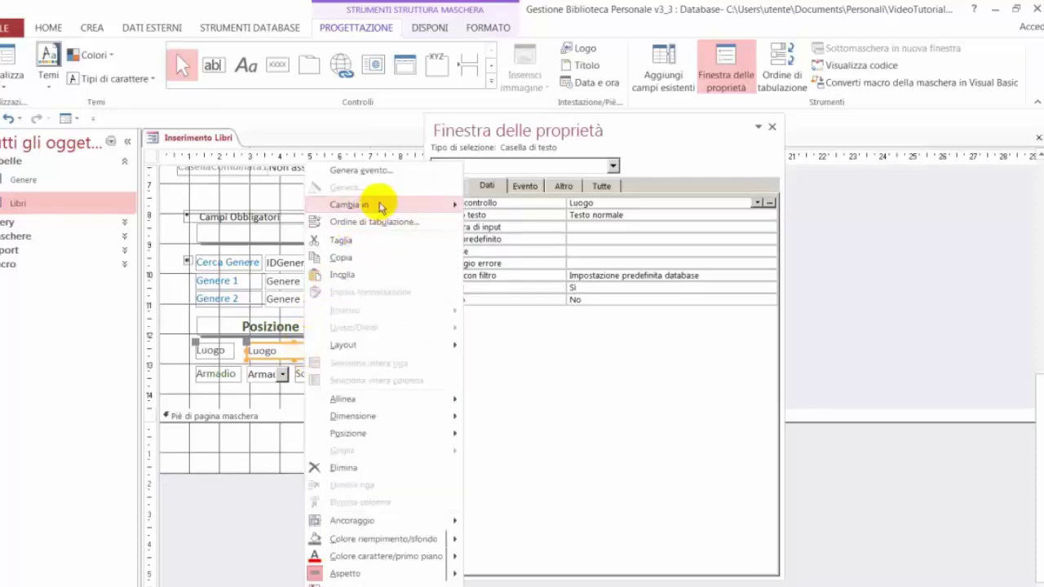
{"action": "mouse_move", "coordinate": [380, 207]}
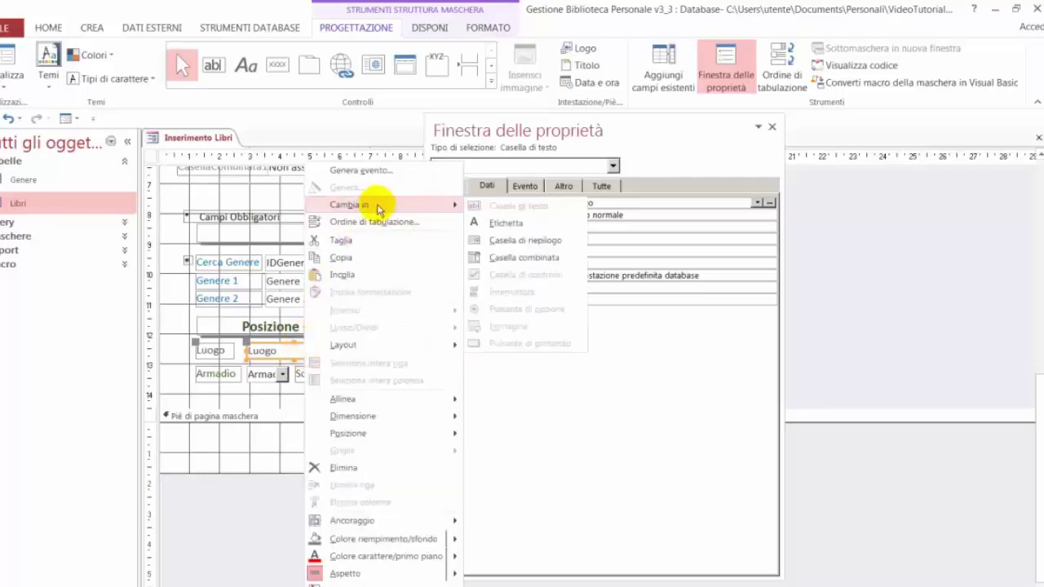
{"action": "left_click", "coordinate": [521, 258]}
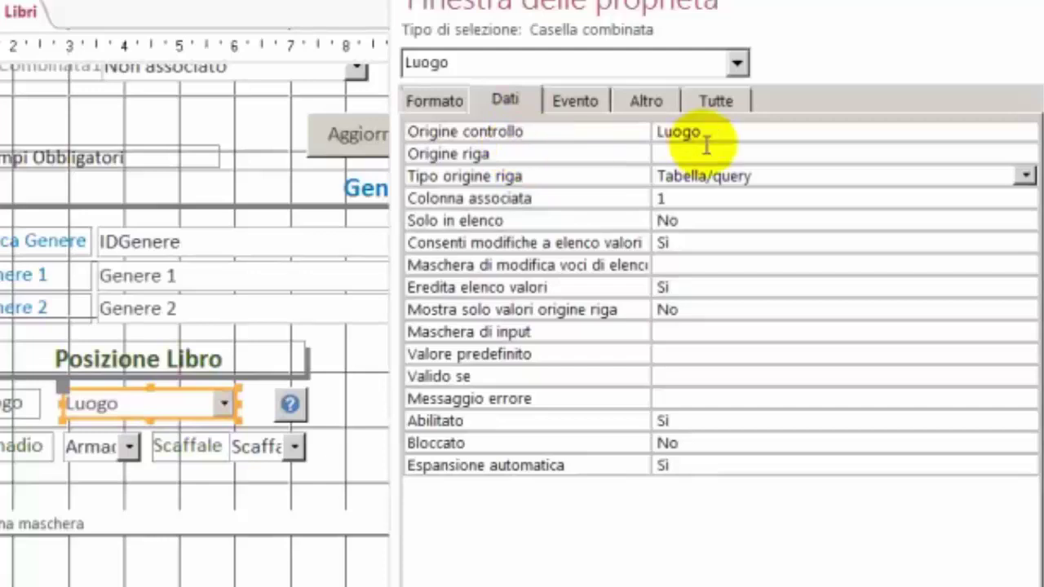
- Set the Luogo combo box's row source to Studio;Sala and its row source type to Elenco valori
{"action": "left_click", "coordinate": [516, 101]}
{"action": "left_click", "coordinate": [684, 154]}
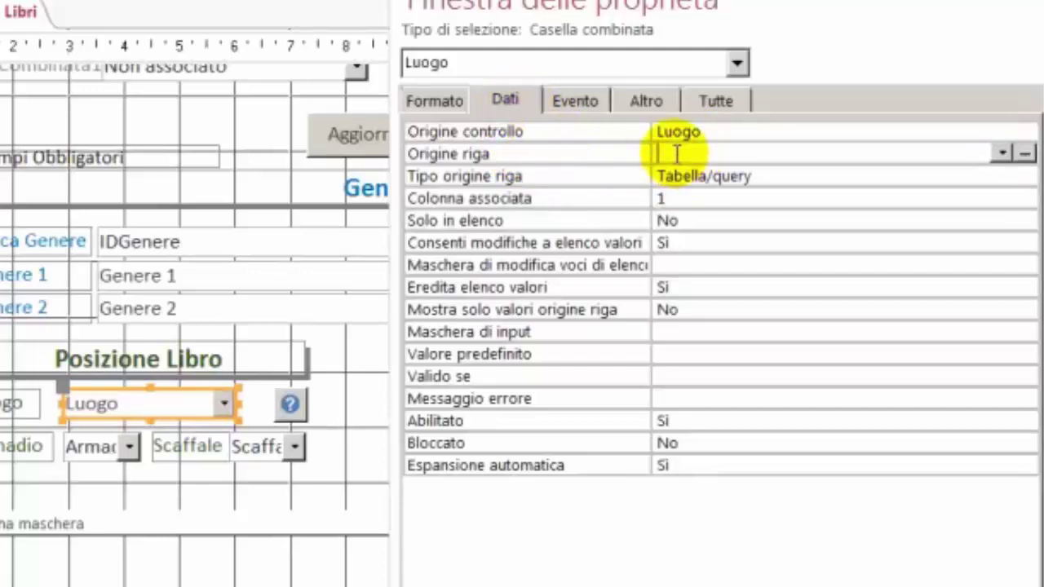
{"action": "type", "text": "Studio;Sala"}
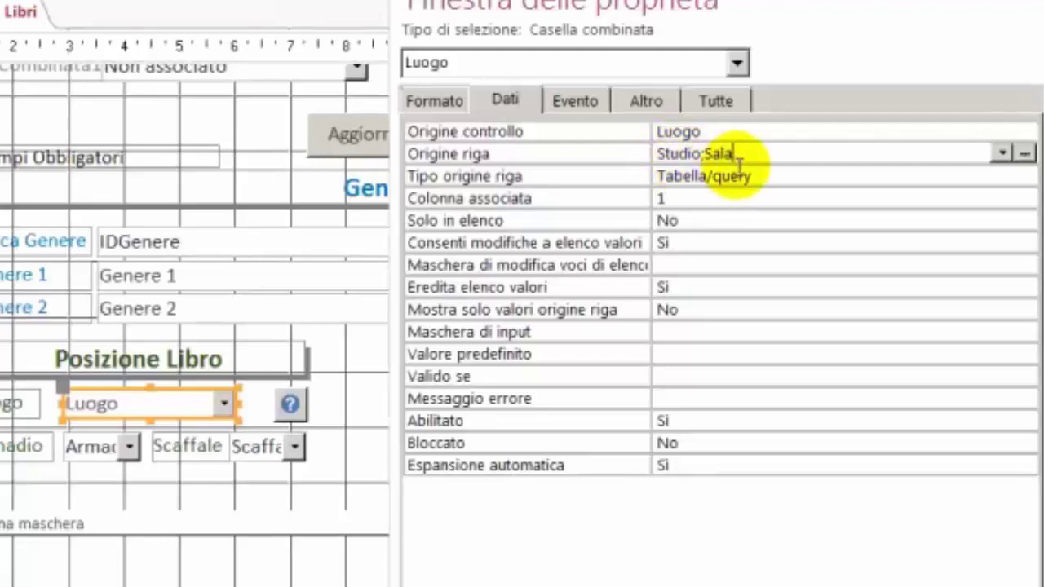
{"action": "left_click", "coordinate": [800, 174]}
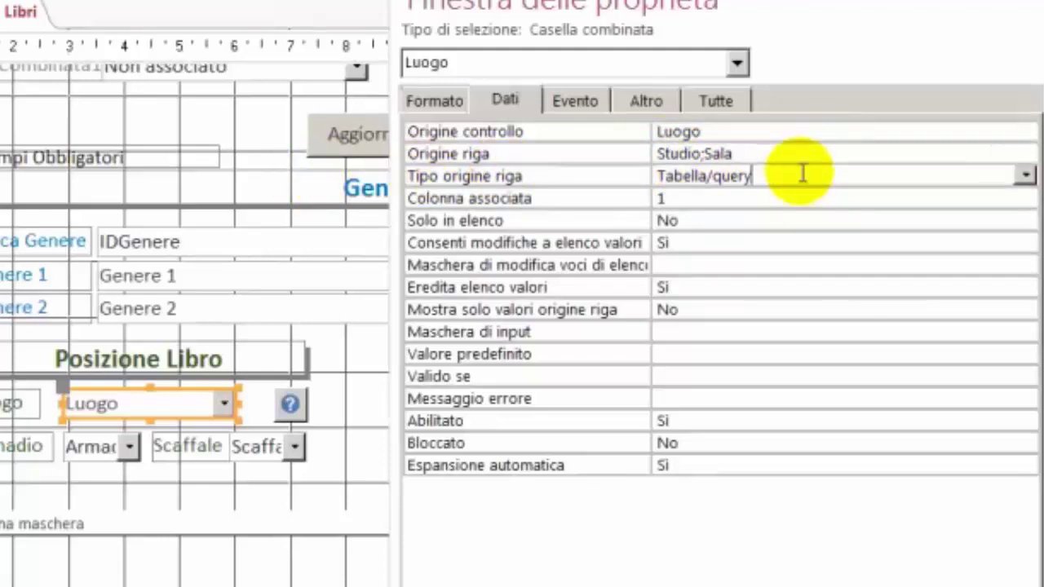
{"action": "left_click", "coordinate": [1025, 175]}
{"action": "left_click", "coordinate": [944, 228]}
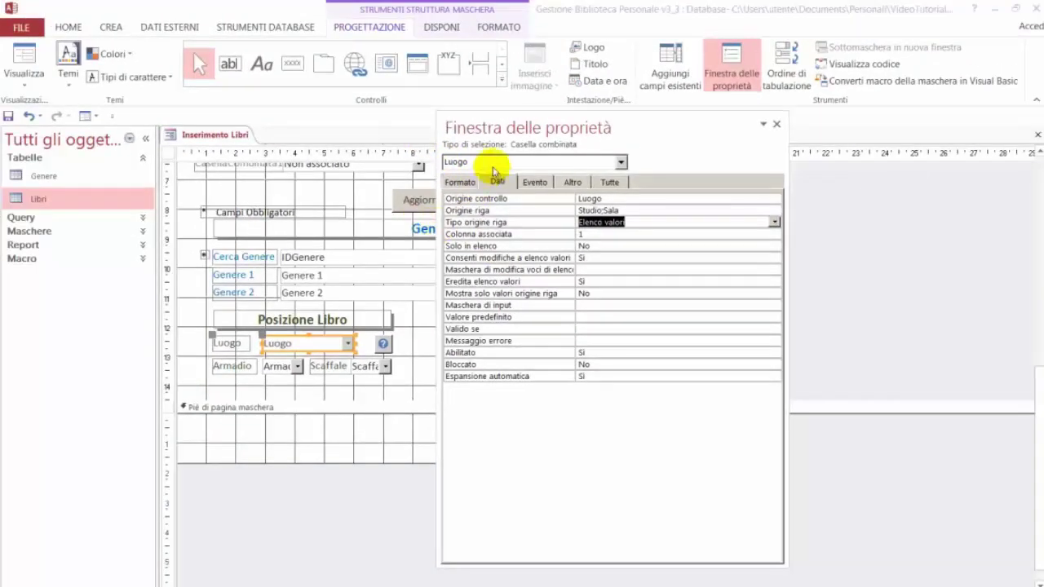
- Return the form to Form view and check the choices in the Luogo list without choosing a value
{"action": "left_click_drag", "start_coordinate": [478, 133], "coordinate": [715, 134]}
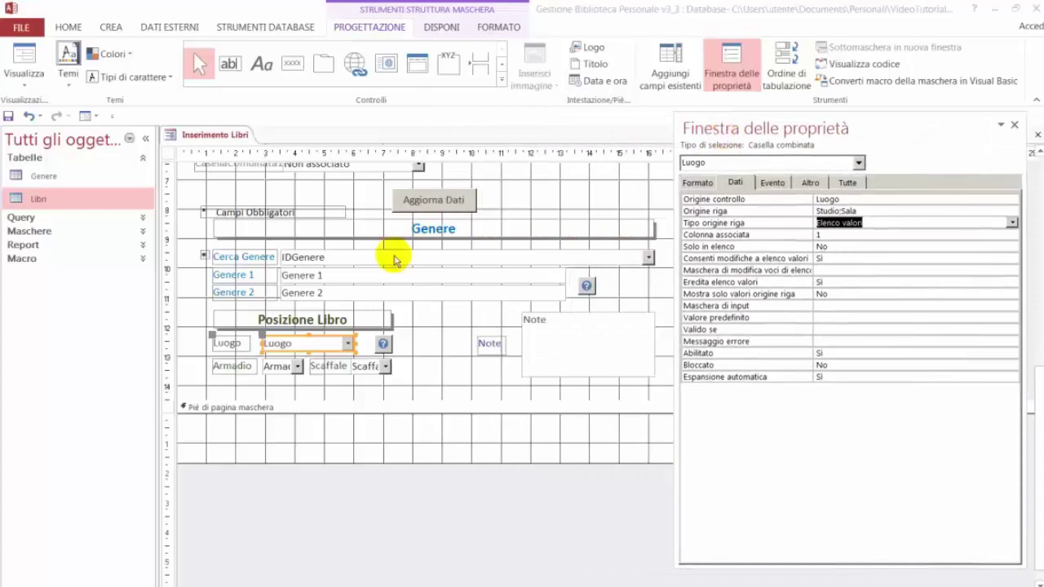
{"action": "right_click", "coordinate": [235, 135]}
{"action": "left_click", "coordinate": [301, 198]}
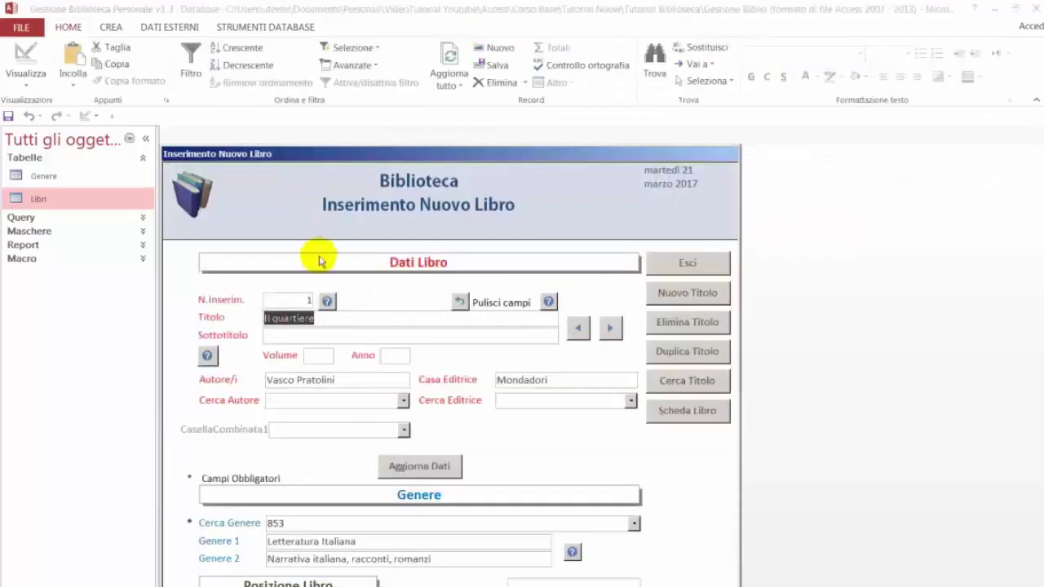
{"action": "left_click_drag", "start_coordinate": [337, 154], "coordinate": [333, 47]}
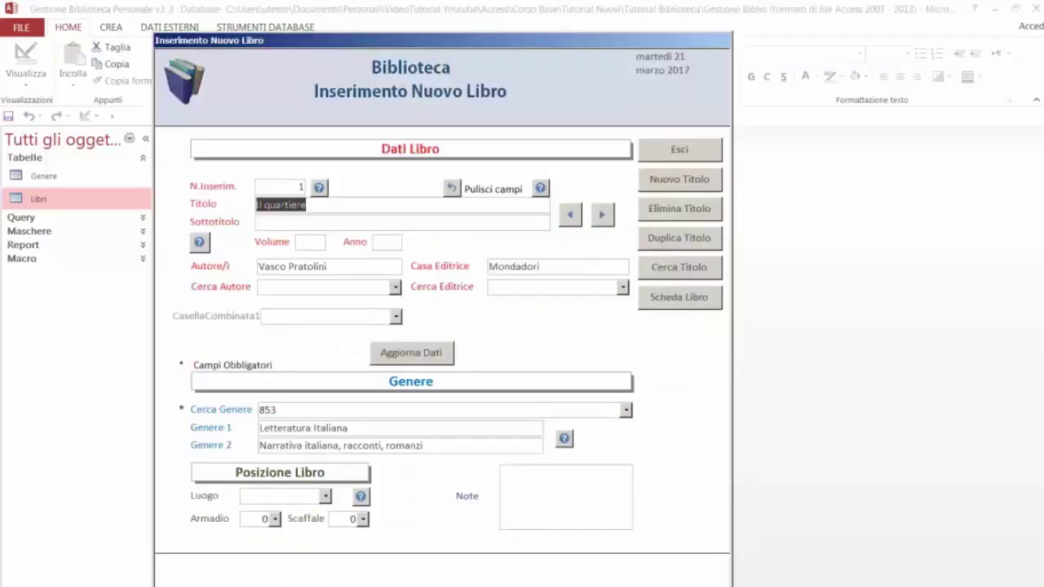
{"action": "left_click", "coordinate": [326, 497]}
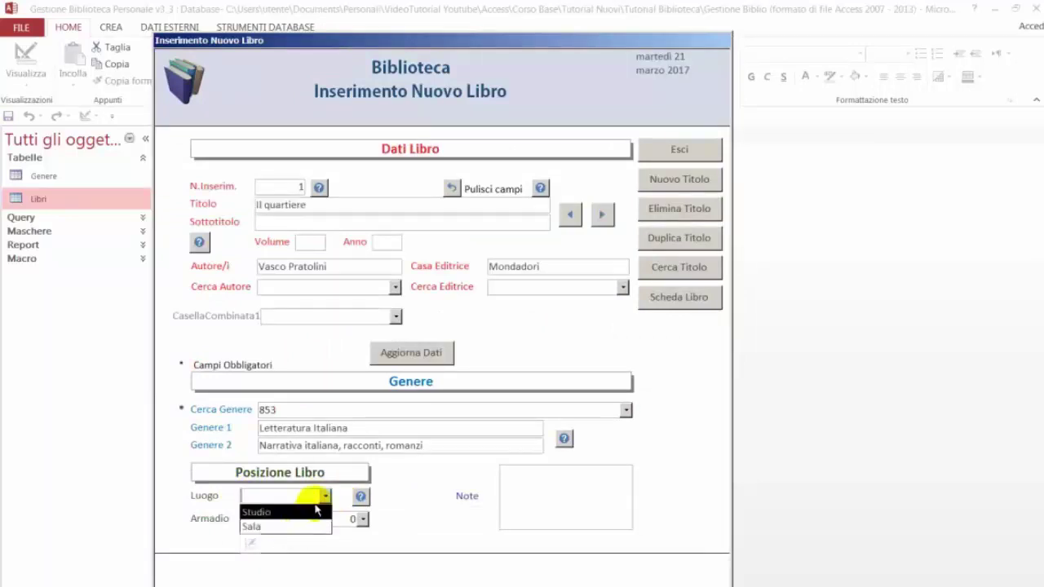
{"action": "left_click", "coordinate": [325, 497]}
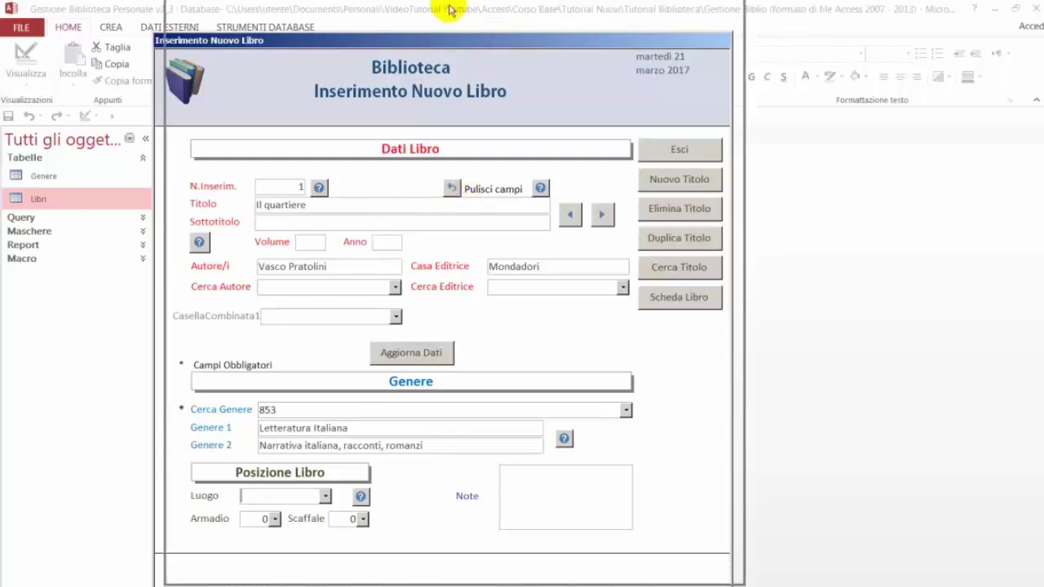
- Start a new book record with the title America and clear the entry with Pulisci campi
{"action": "left_click_drag", "start_coordinate": [444, 40], "coordinate": [457, 9]}
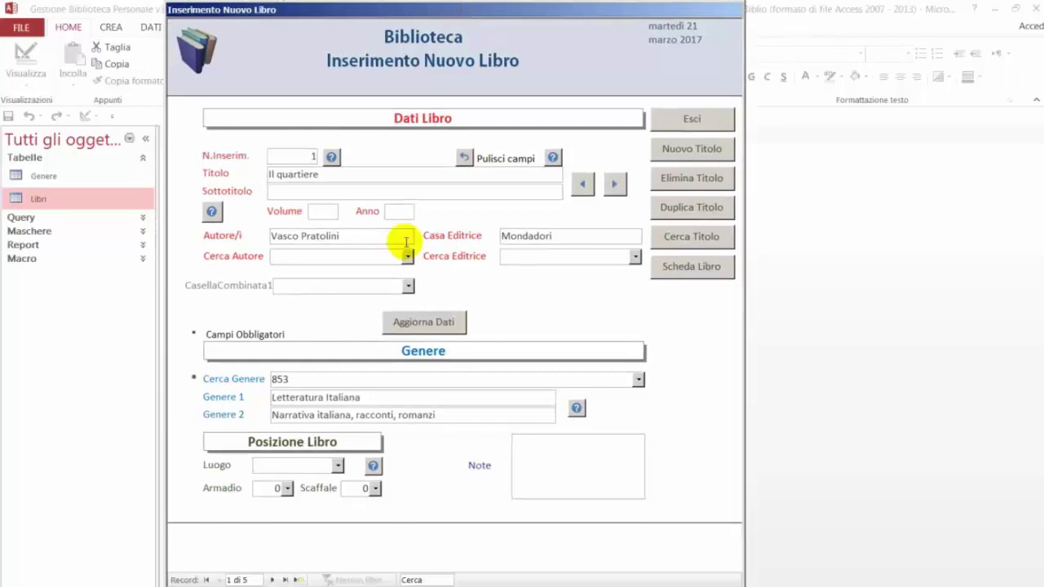
{"action": "left_click", "coordinate": [273, 580]}
{"action": "left_click", "coordinate": [689, 148]}
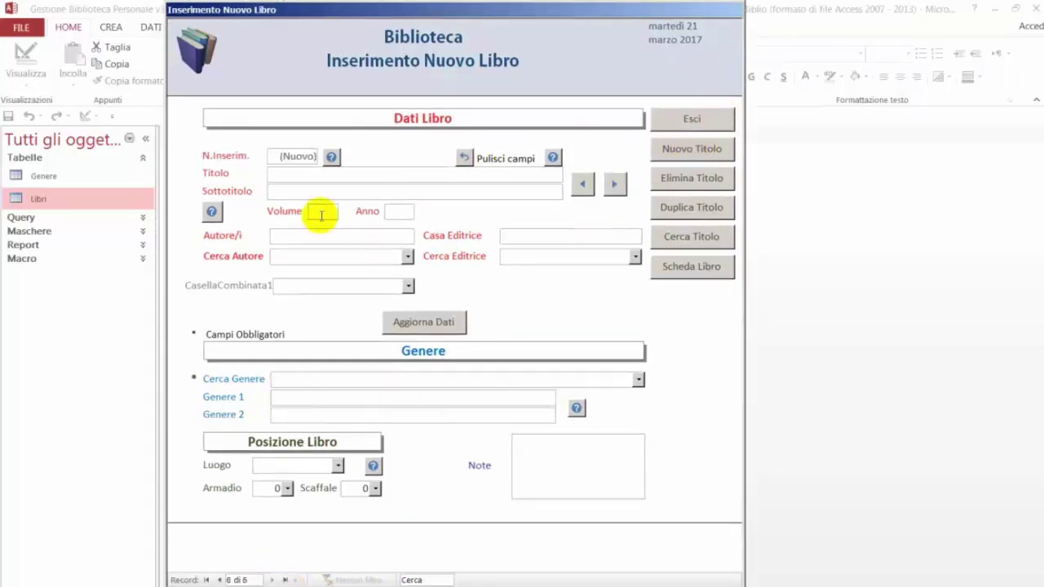
{"action": "left_click", "coordinate": [327, 174]}
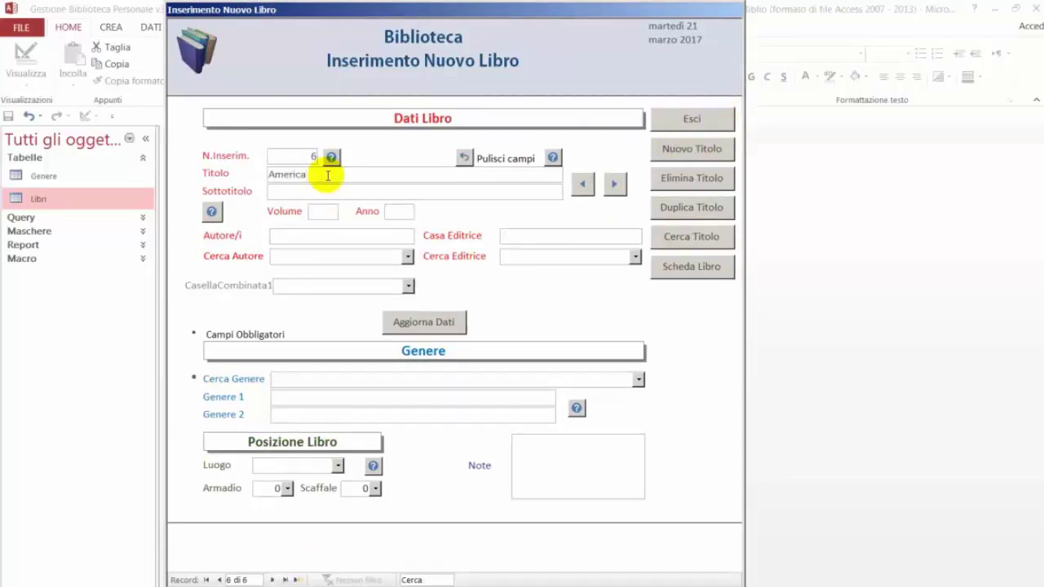
{"action": "left_click", "coordinate": [311, 240]}
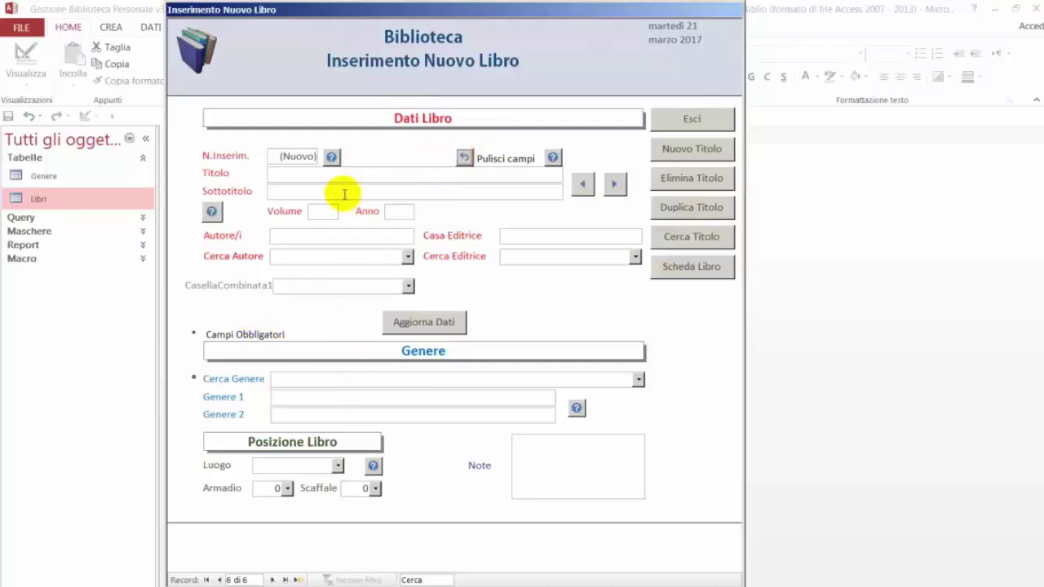
- Switch the form to Design view, examine the embedded on-click macro of the Pulisci campi button, and close the macro
{"action": "right_click", "coordinate": [368, 9]}
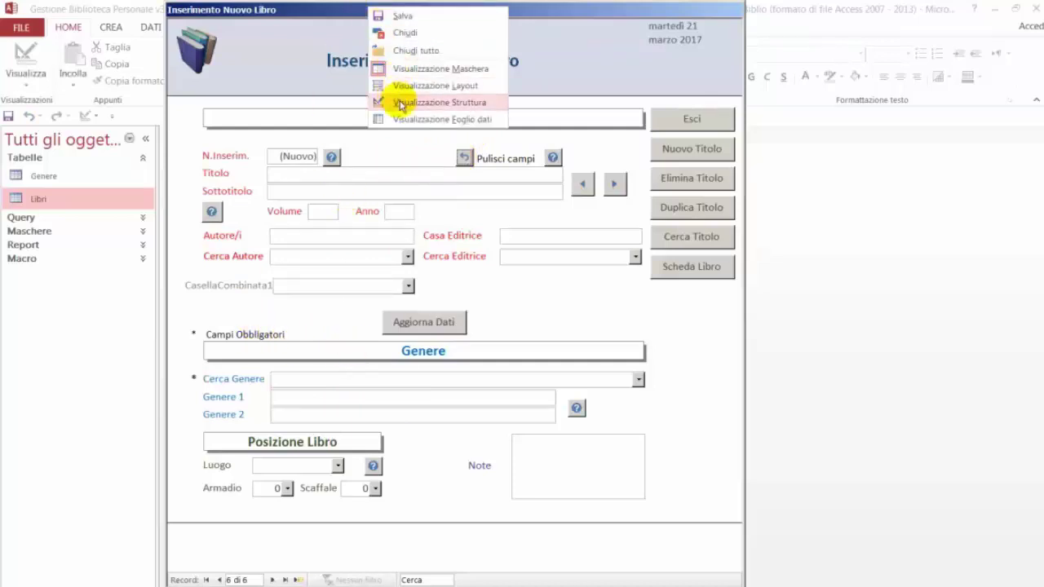
{"action": "left_click", "coordinate": [402, 103]}
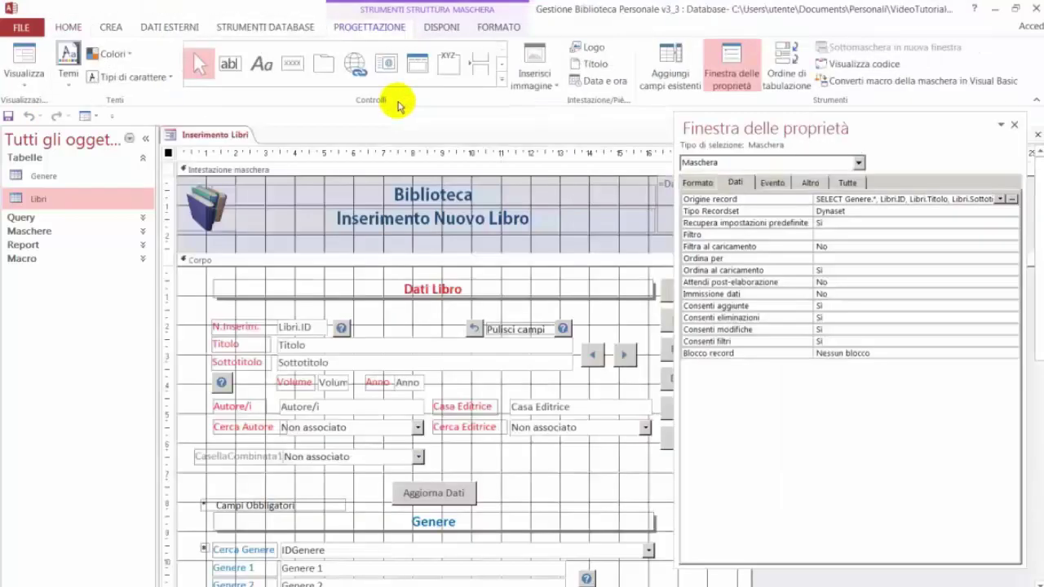
{"action": "left_click", "coordinate": [474, 331]}
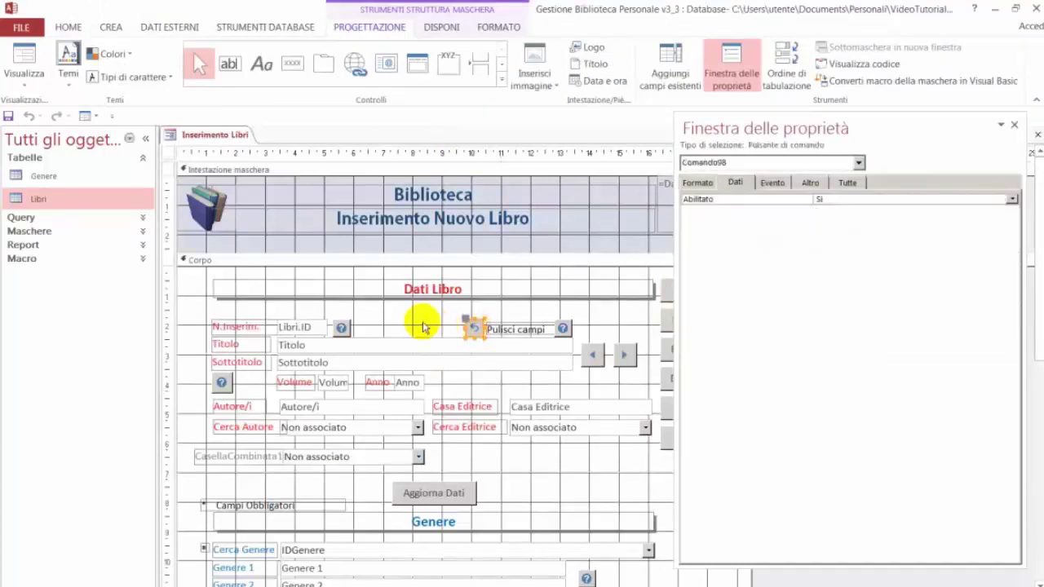
{"action": "left_click", "coordinate": [734, 183]}
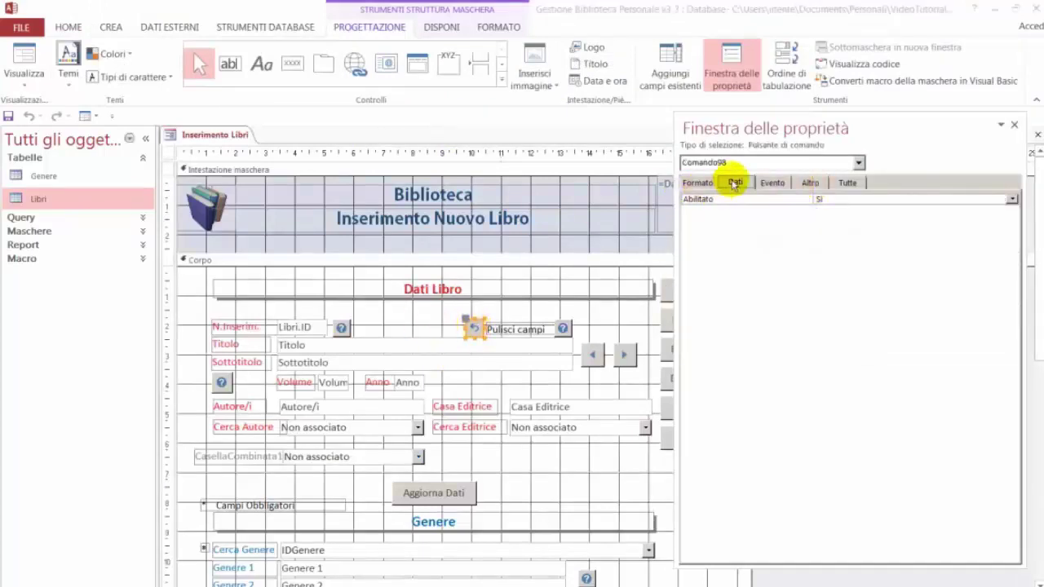
{"action": "left_click", "coordinate": [775, 182]}
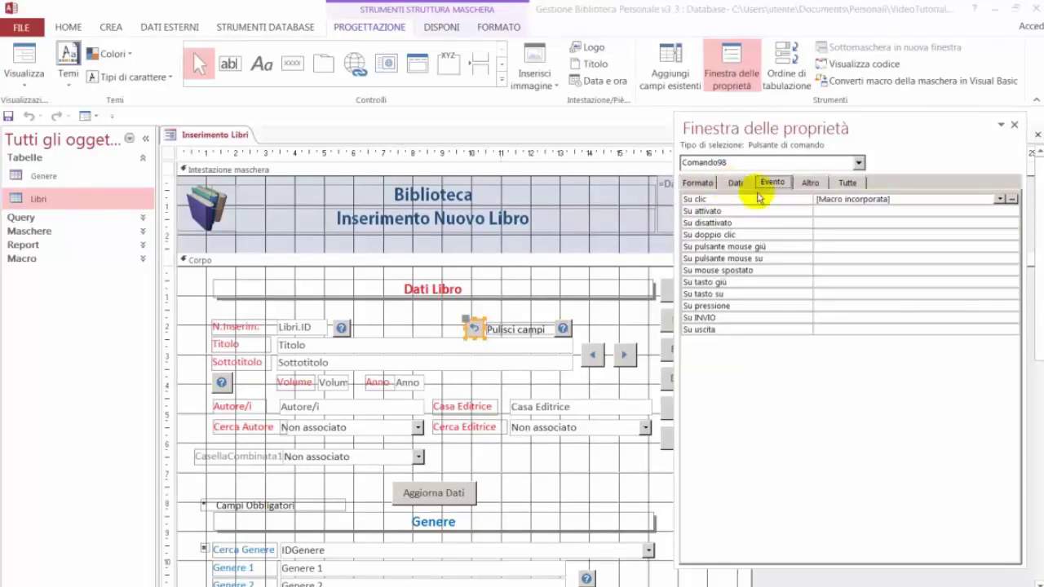
{"action": "left_click", "coordinate": [1011, 199]}
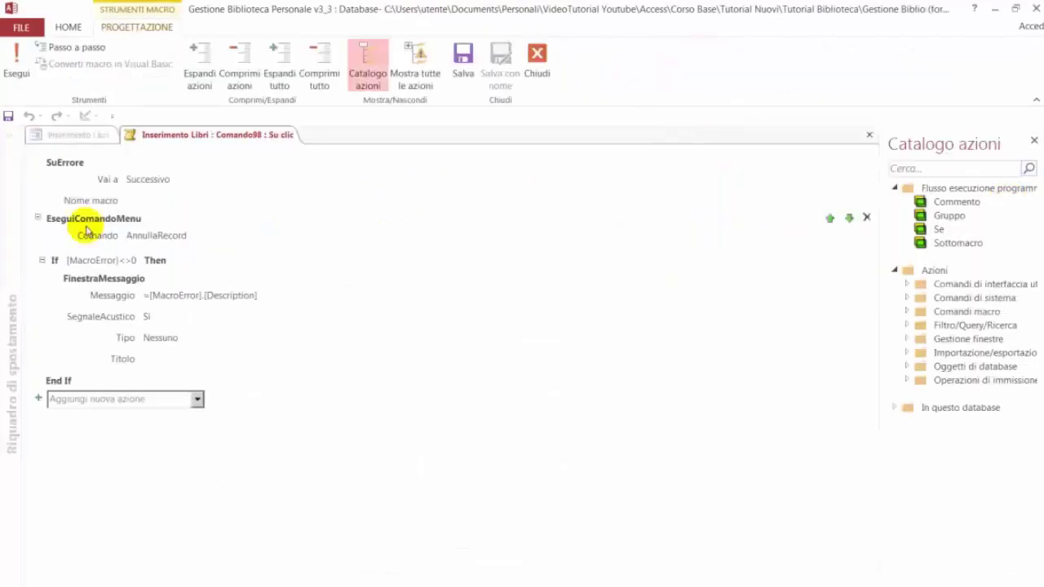
{"action": "mouse_move", "coordinate": [212, 337]}
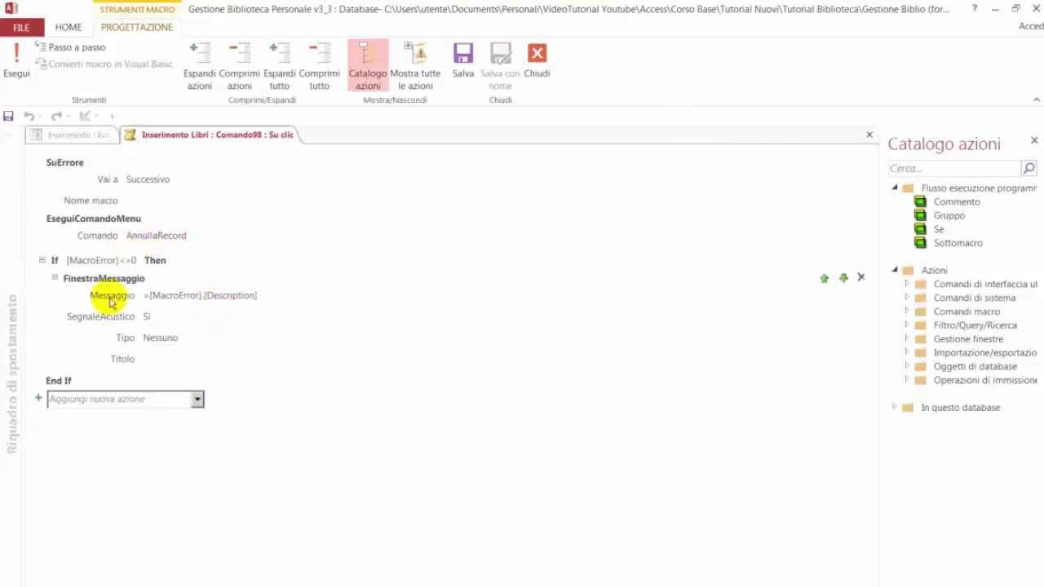
{"action": "right_click", "coordinate": [239, 137]}
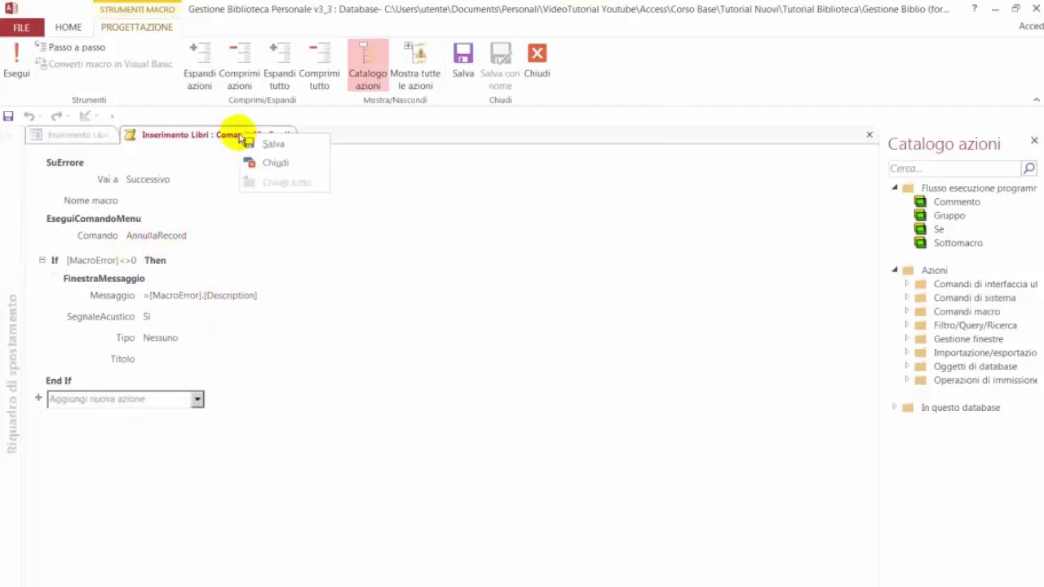
{"action": "left_click", "coordinate": [274, 164]}
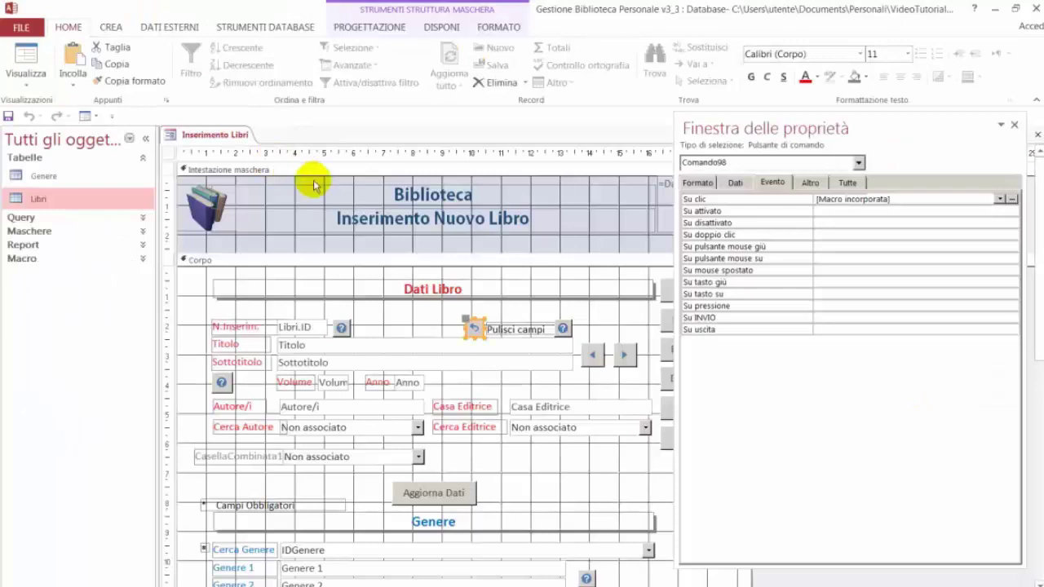
- Add a command button between N.Inserim. and Pulisci campi with the Annulla record action from Operazioni su record and the Annulla image
{"action": "left_click", "coordinate": [365, 27]}
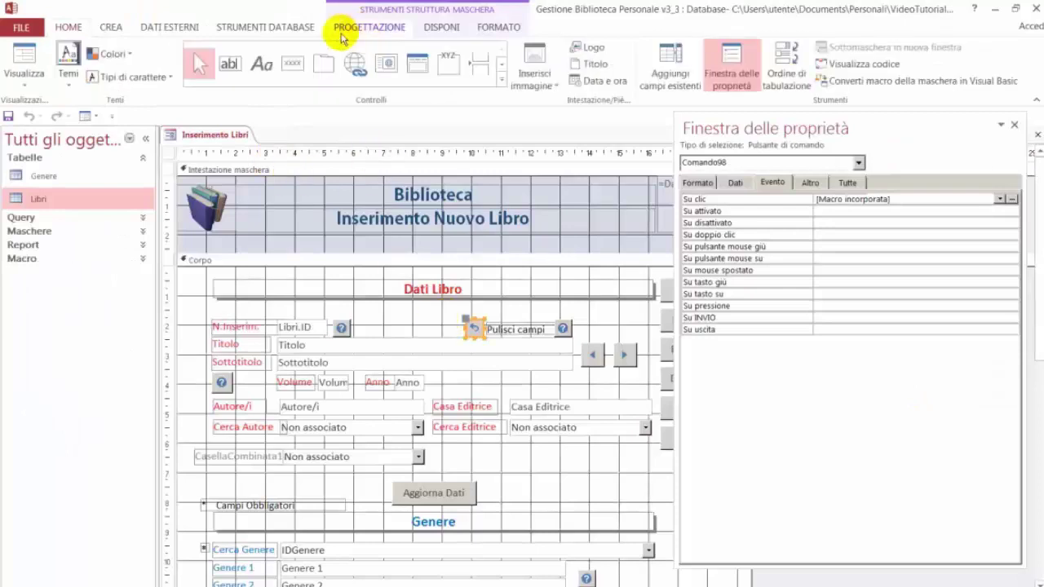
{"action": "left_click", "coordinate": [294, 65]}
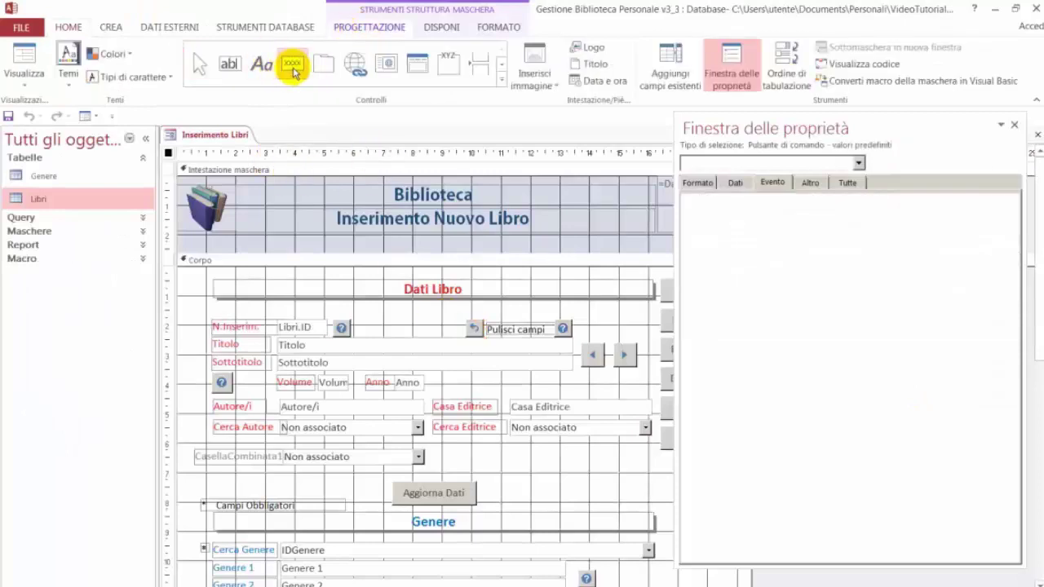
{"action": "left_click_drag", "start_coordinate": [392, 312], "coordinate": [416, 329]}
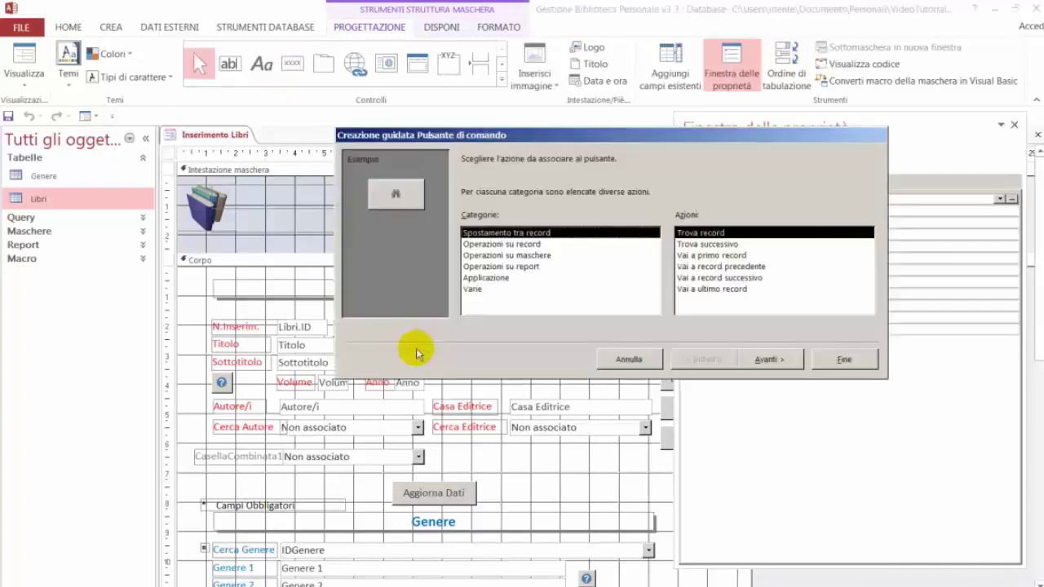
{"action": "left_click_drag", "start_coordinate": [496, 136], "coordinate": [578, 74]}
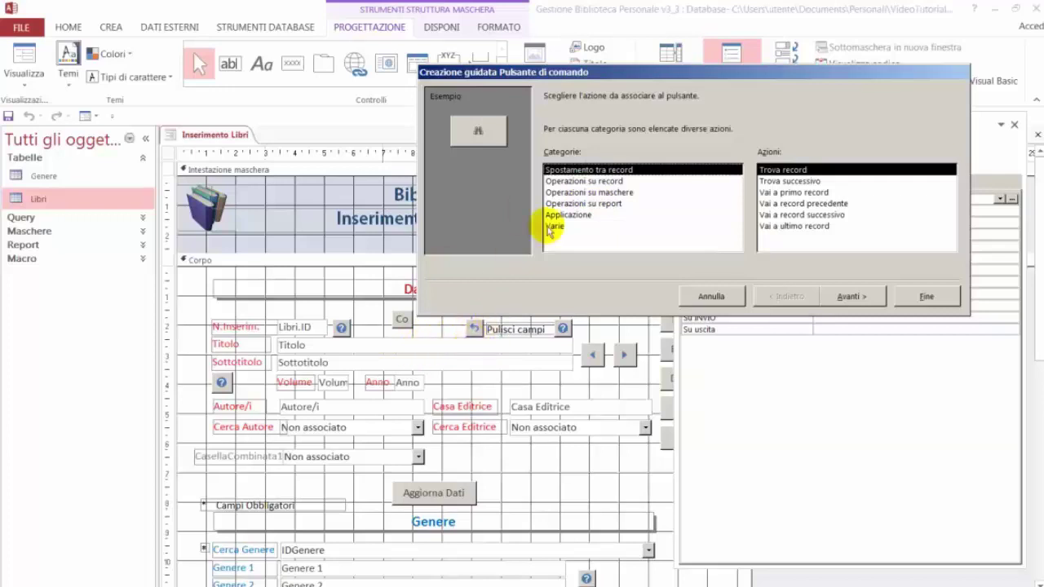
{"action": "left_click", "coordinate": [571, 181]}
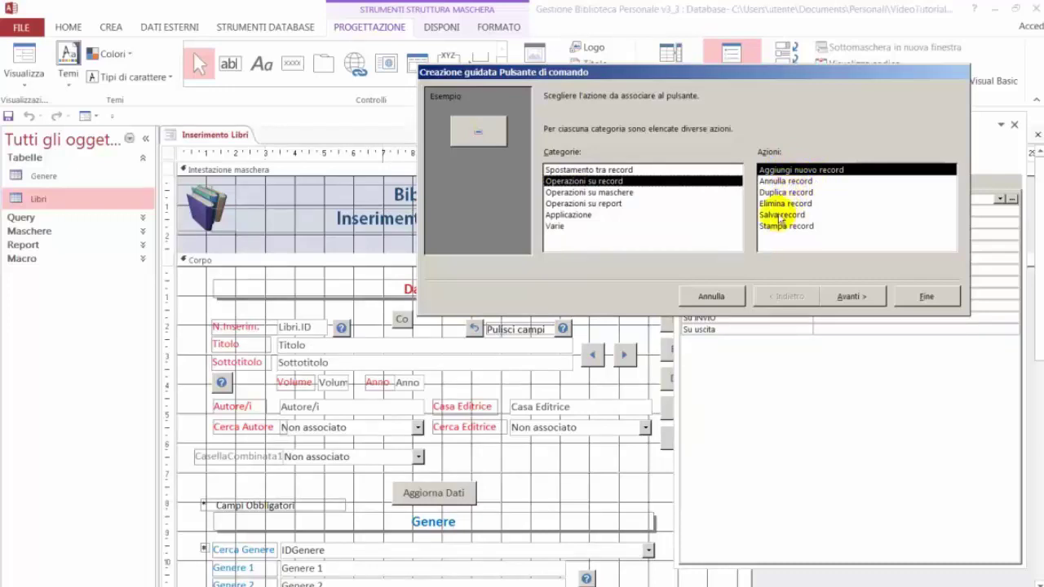
{"action": "left_click", "coordinate": [780, 181]}
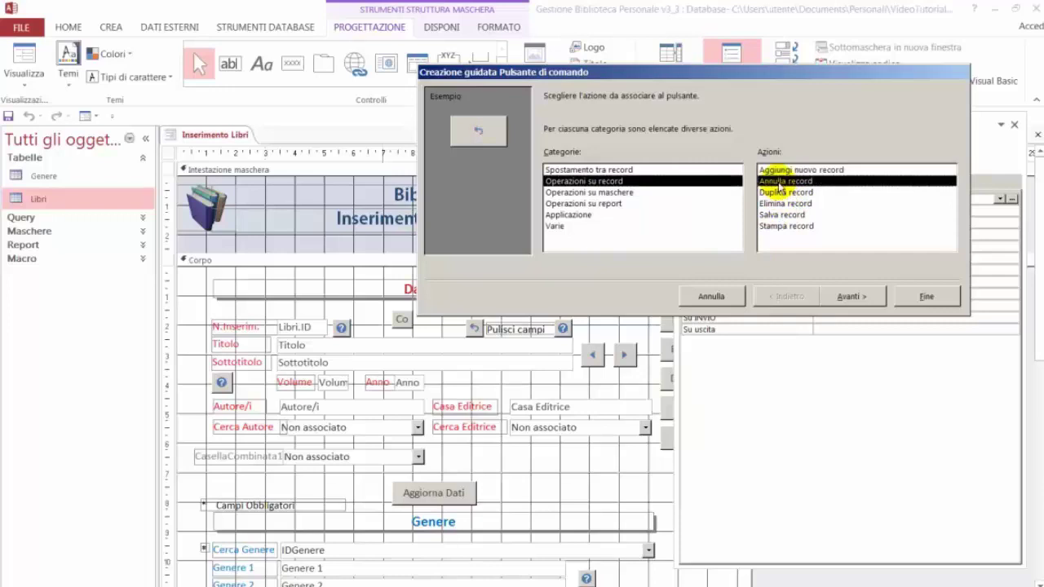
{"action": "left_click", "coordinate": [853, 295]}
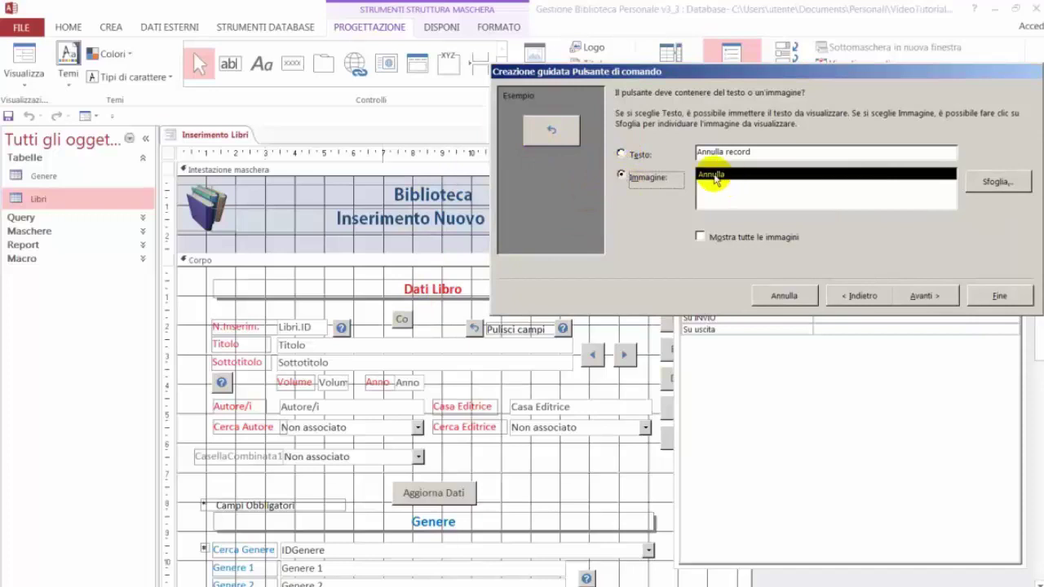
{"action": "left_click", "coordinate": [922, 296]}
{"action": "left_click", "coordinate": [998, 295]}
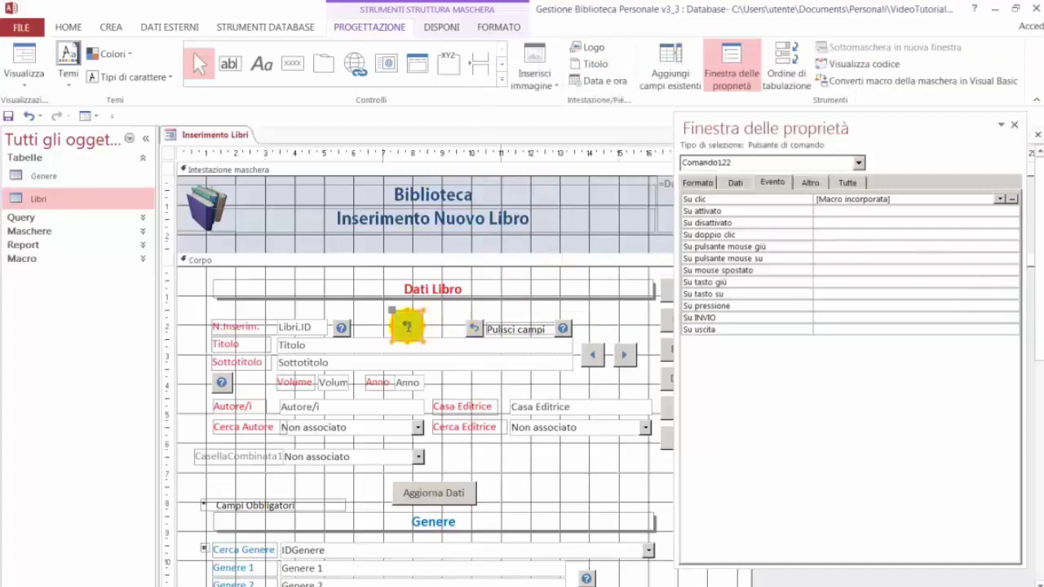
- Set Usa tema to Sì for the previous-record arrow button beside the Titolo and Sottotitolo fields
{"action": "mouse_move", "coordinate": [757, 128]}
{"action": "left_mouse_down"}
{"action": "mouse_move", "coordinate": [738, 69]}
{"action": "mouse_move", "coordinate": [816, 82]}
{"action": "mouse_move", "coordinate": [763, 122]}
{"action": "left_mouse_up"}
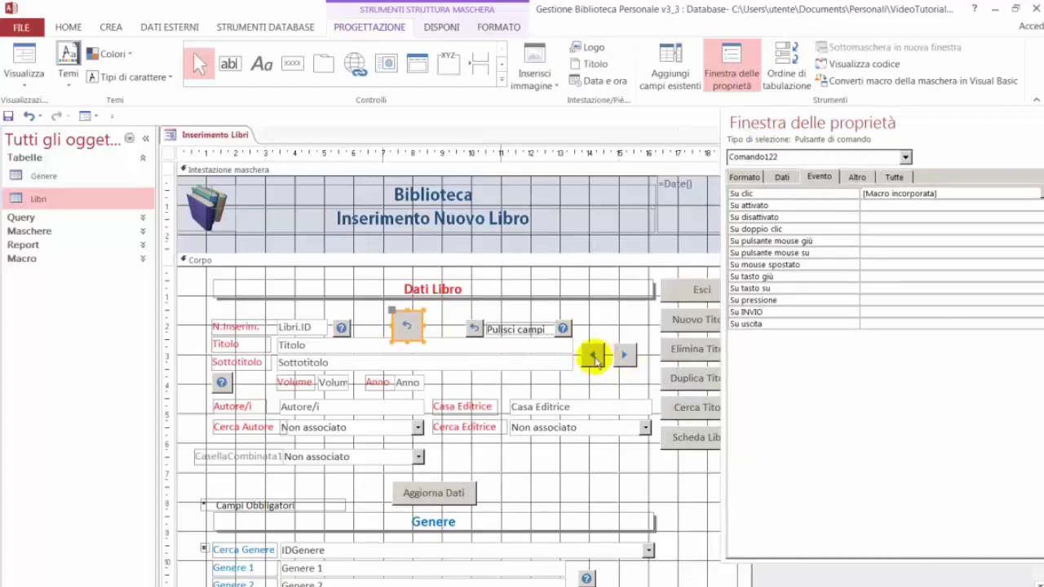
{"action": "left_click", "coordinate": [592, 356]}
{"action": "left_click_drag", "start_coordinate": [791, 131], "coordinate": [729, 113]}
{"action": "left_click", "coordinate": [684, 161]}
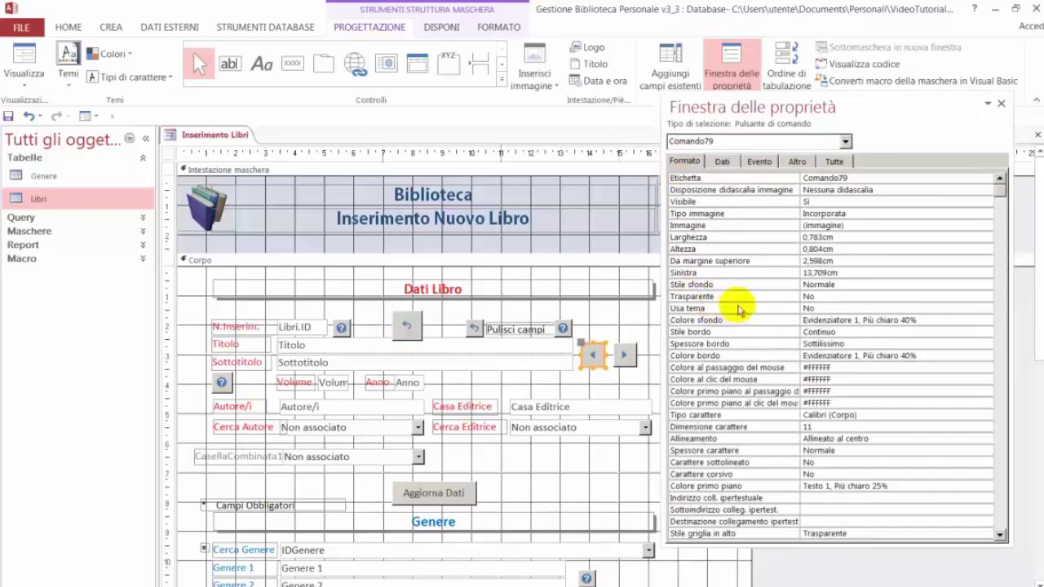
{"action": "left_click", "coordinate": [984, 308]}
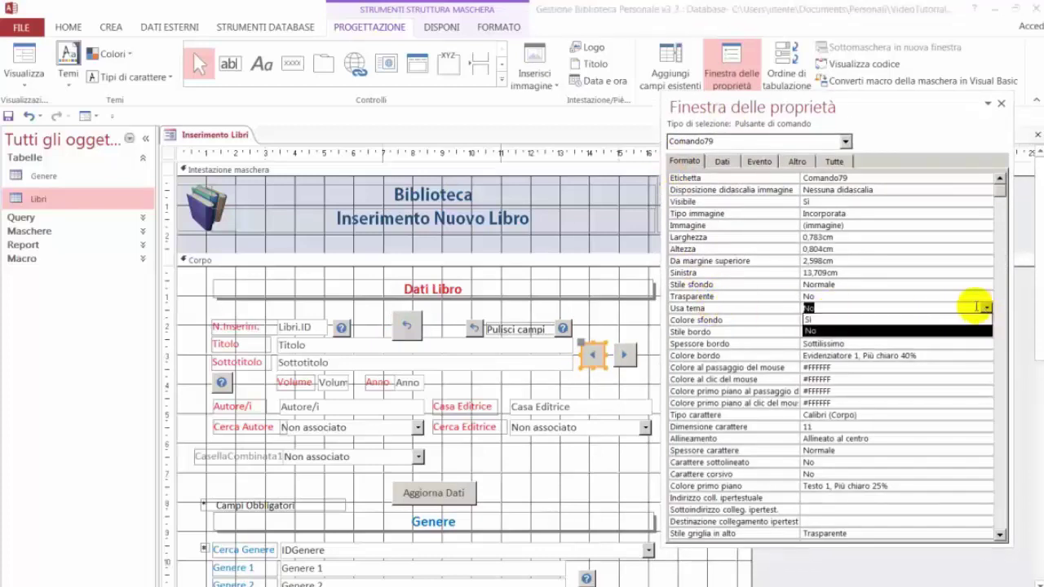
{"action": "left_click", "coordinate": [916, 321]}
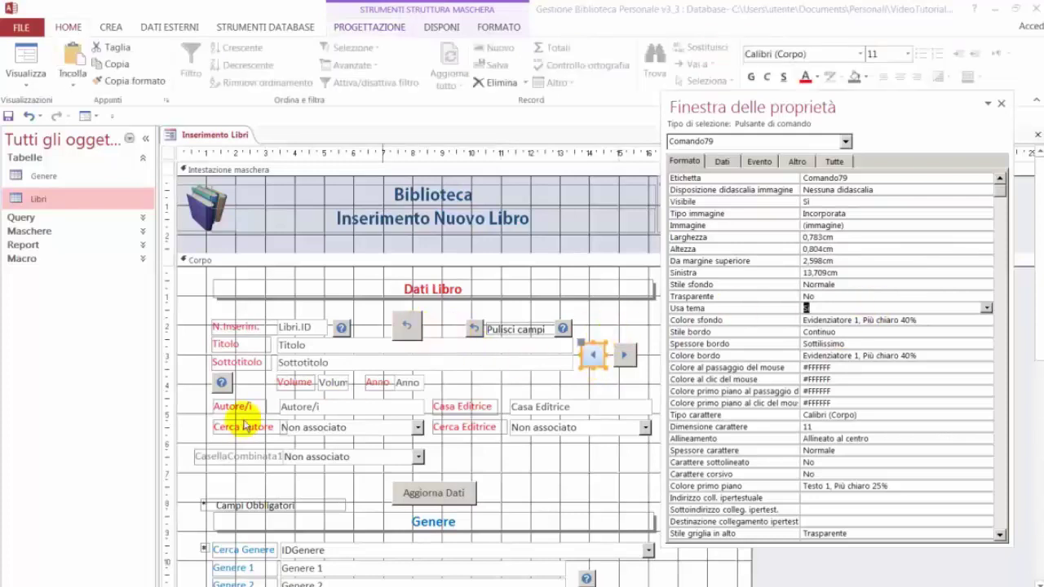
- Open the on-click macro of the help button below Sottotitolo and examine its FinestraMessaggio action
{"action": "left_click", "coordinate": [221, 383]}
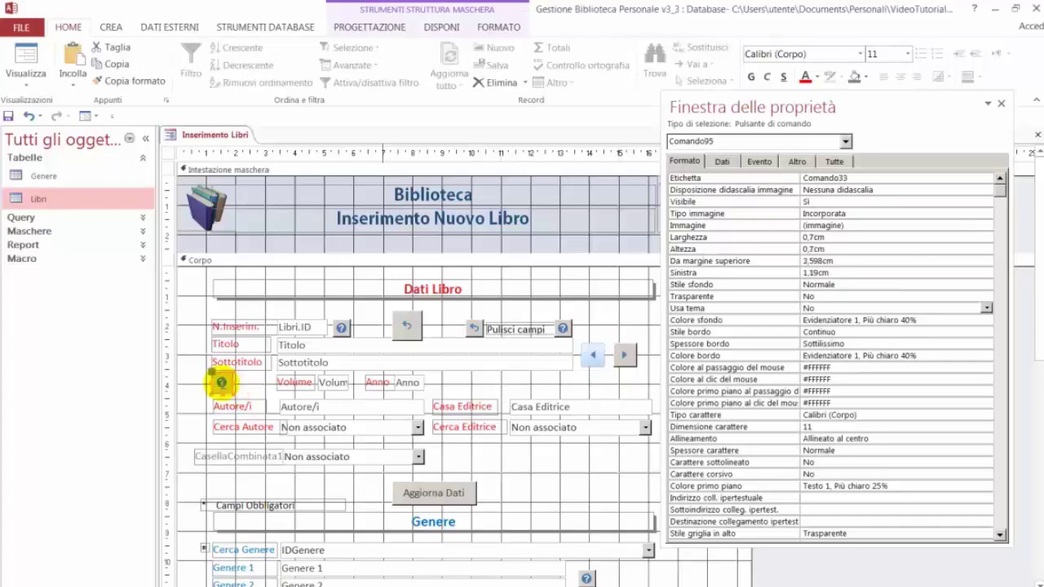
{"action": "left_click", "coordinate": [759, 161]}
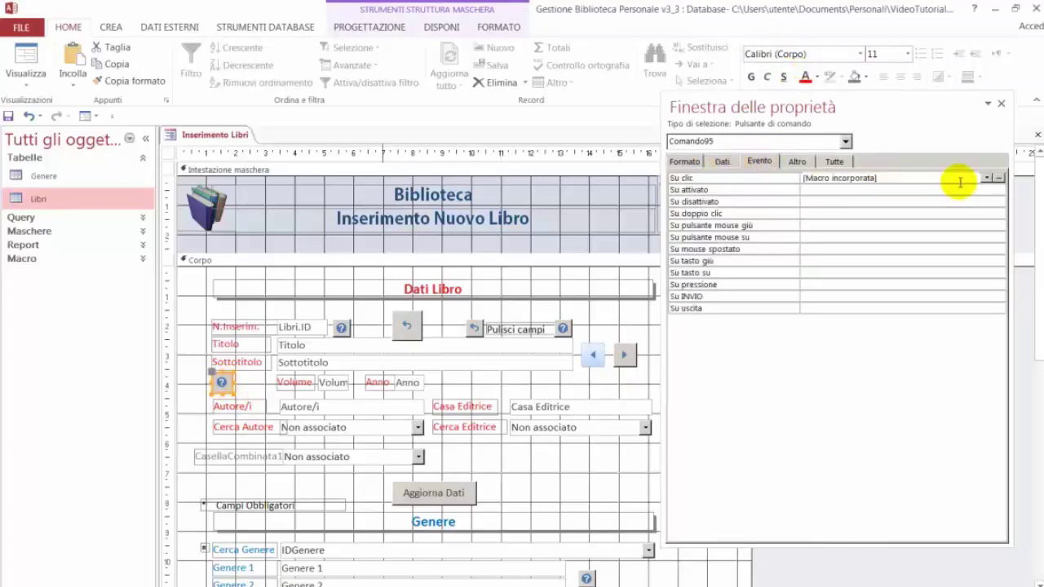
{"action": "left_click", "coordinate": [1000, 178]}
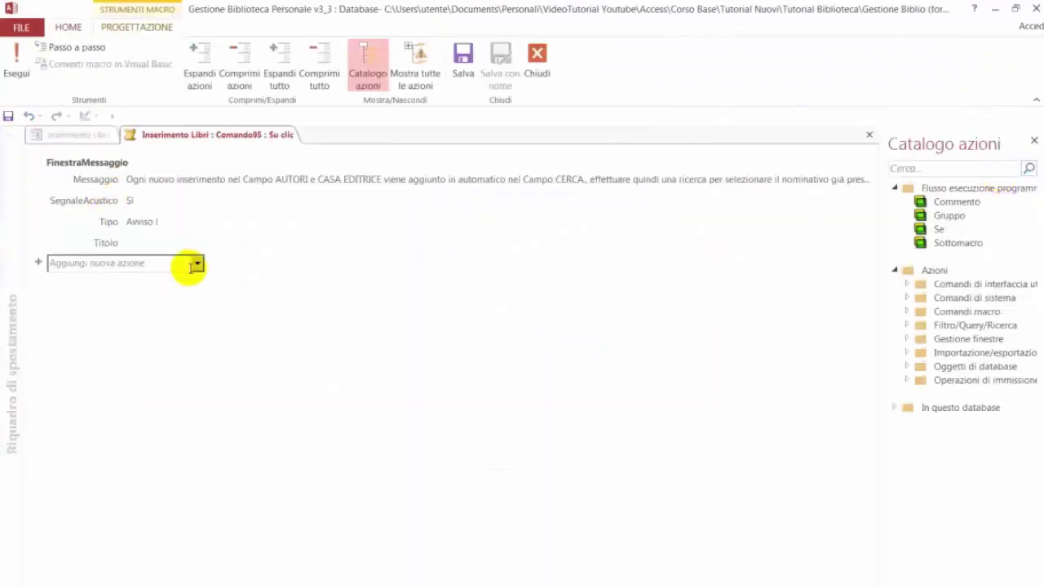
{"action": "left_click", "coordinate": [178, 168]}
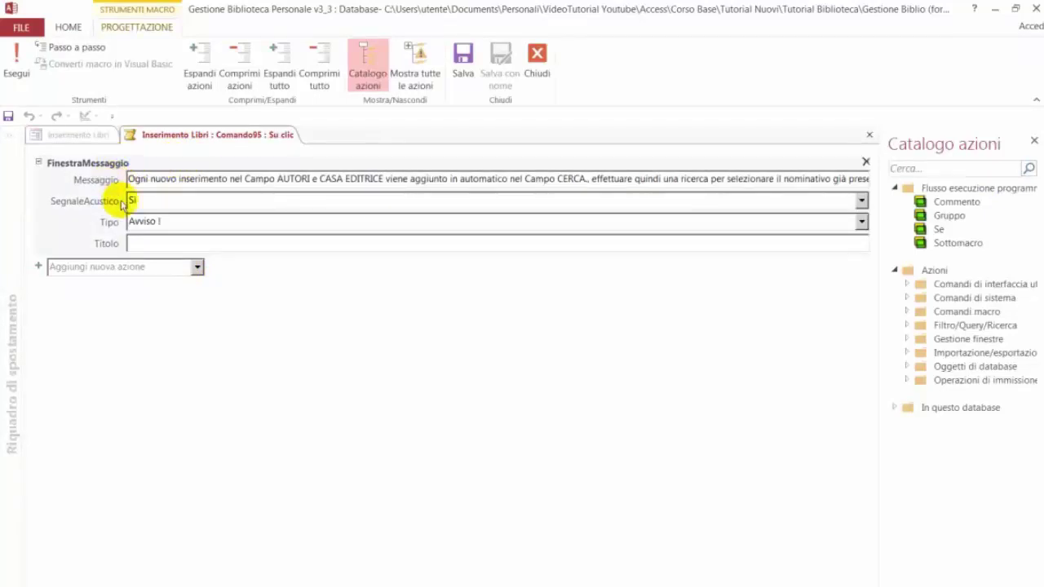
- Add a second FinestraMessaggio action to the help button's macro, remove it, and close the macro without saving
{"action": "left_click", "coordinate": [197, 267]}
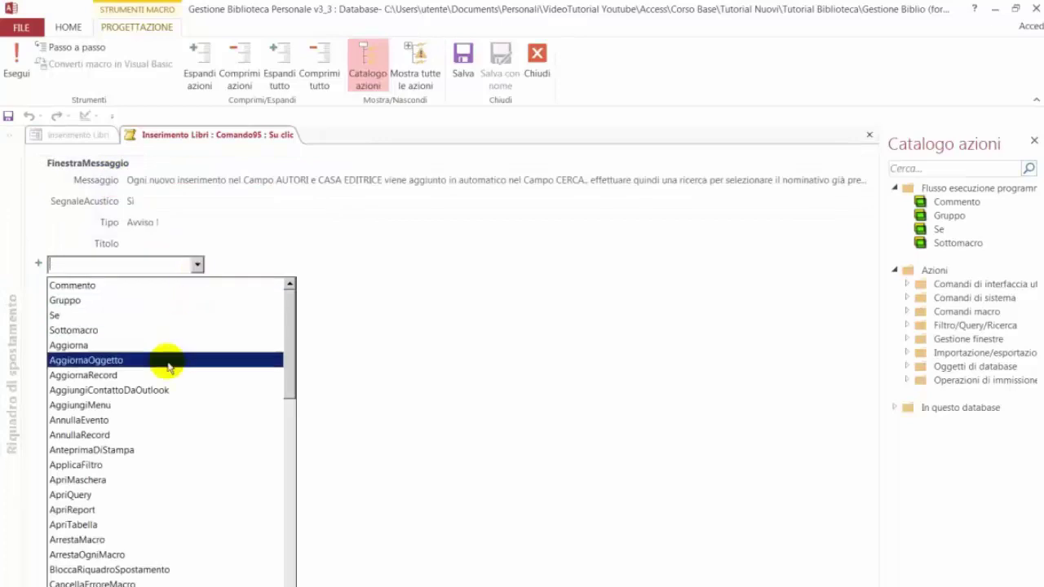
{"action": "scroll", "coordinate": [175, 361], "scroll_direction": "down", "scroll_amount": 15}
{"action": "scroll", "coordinate": [181, 364], "scroll_direction": "up", "scroll_amount": 5}
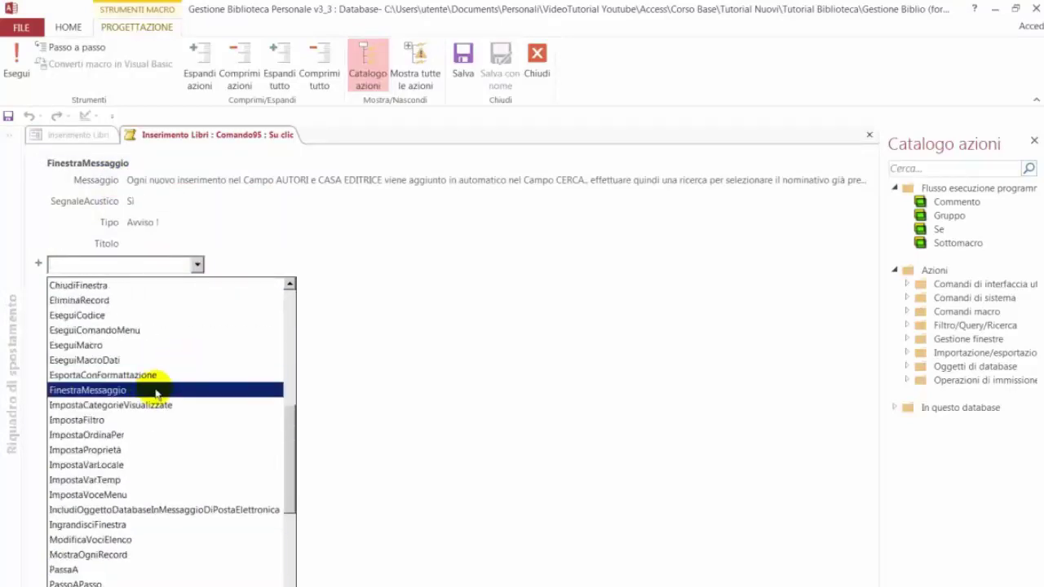
{"action": "left_click", "coordinate": [141, 390]}
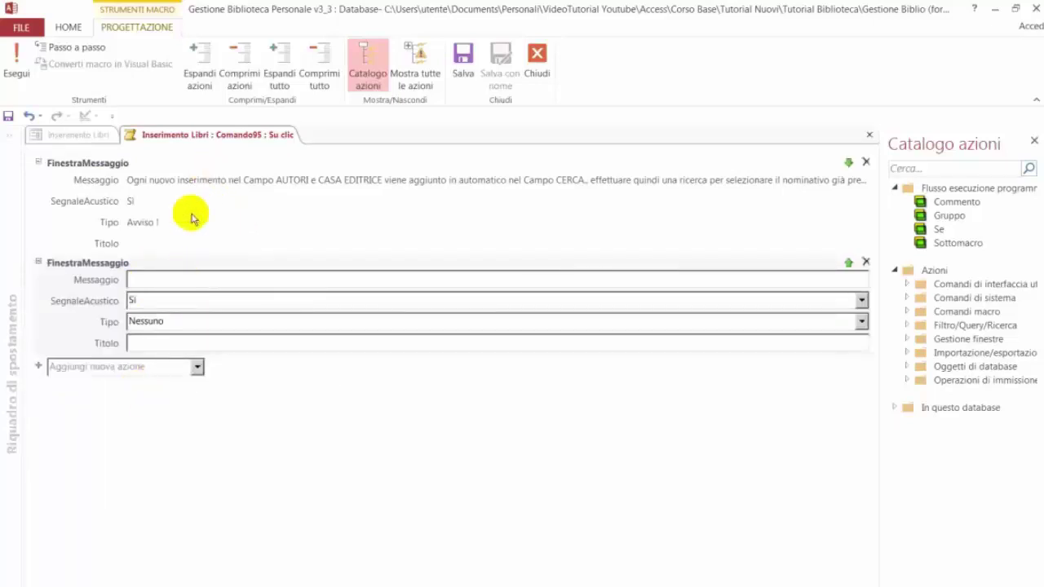
{"action": "left_click", "coordinate": [867, 265]}
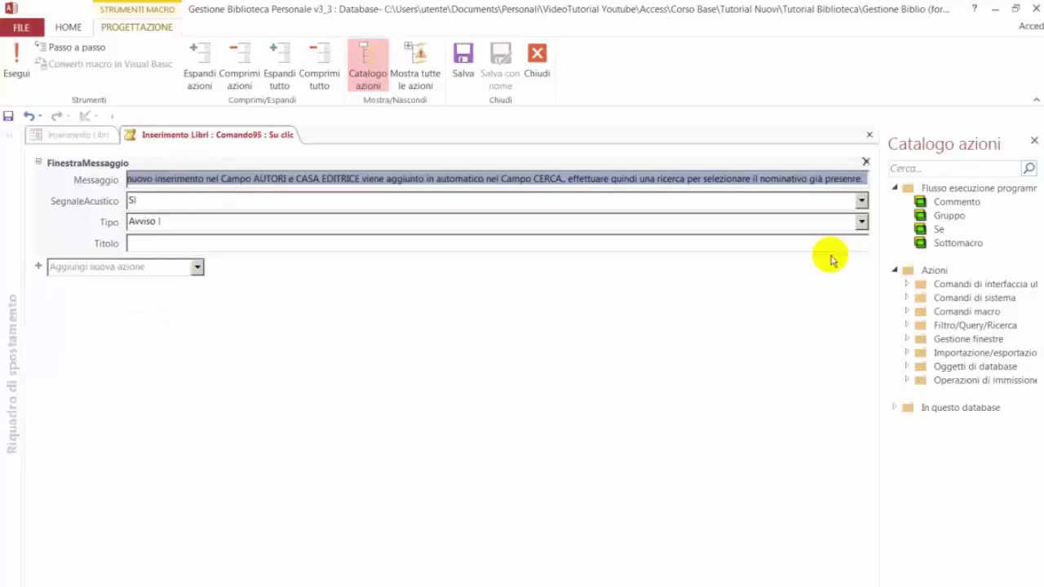
{"action": "right_click", "coordinate": [203, 136]}
{"action": "left_click", "coordinate": [227, 169]}
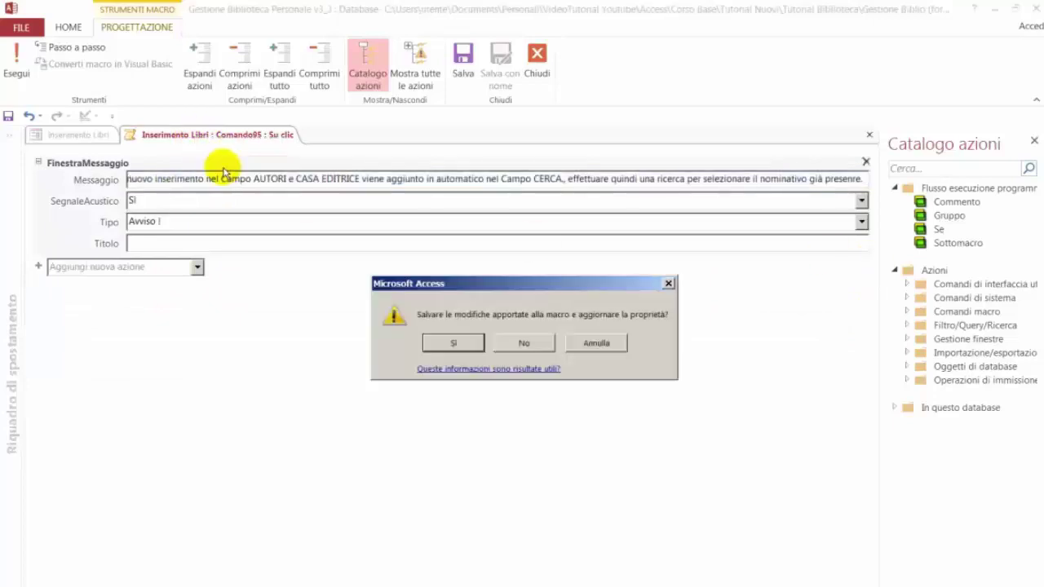
{"action": "left_click", "coordinate": [534, 346]}
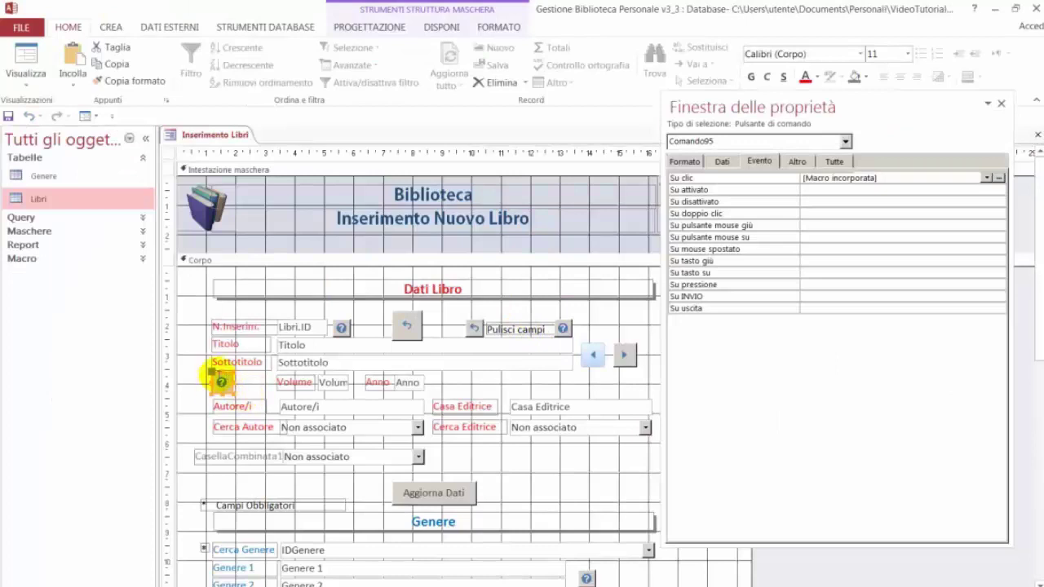
- Preview the Annulla and Applica filtro images for the help button below Sottotitolo and leave the image picker without applying one
{"action": "left_click", "coordinate": [692, 162]}
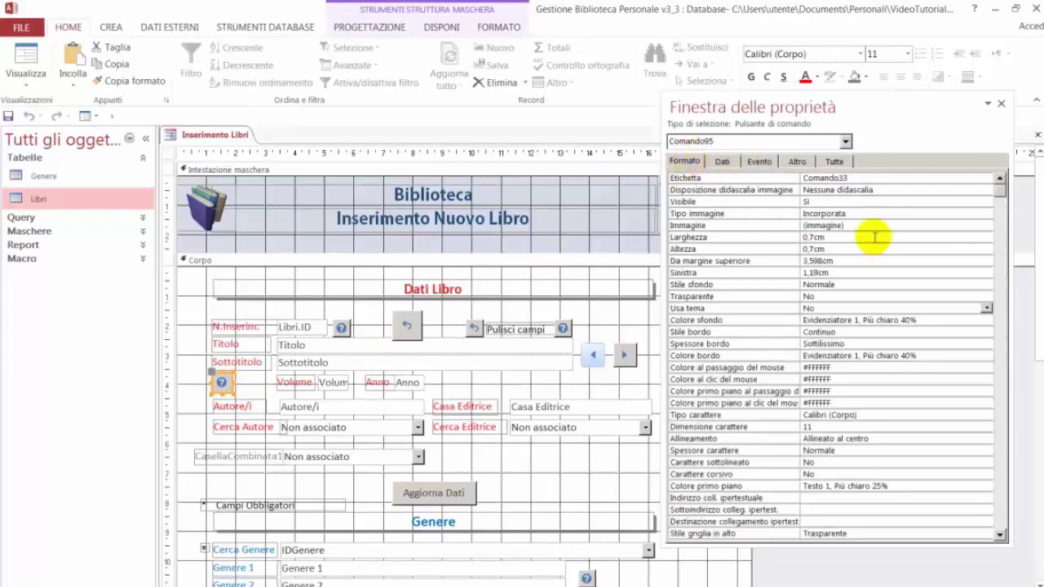
{"action": "double_click", "coordinate": [987, 227]}
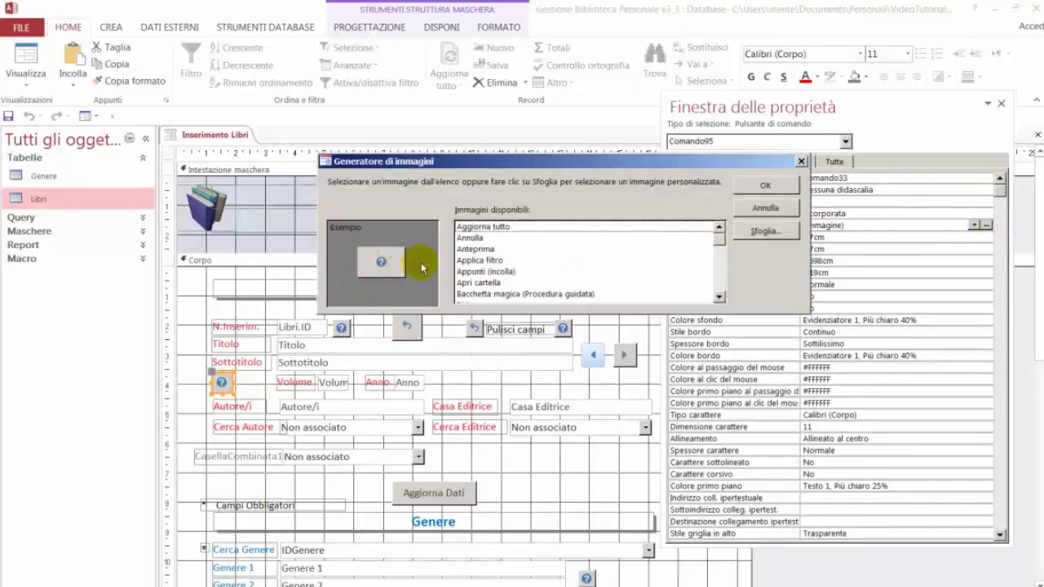
{"action": "left_click", "coordinate": [467, 250]}
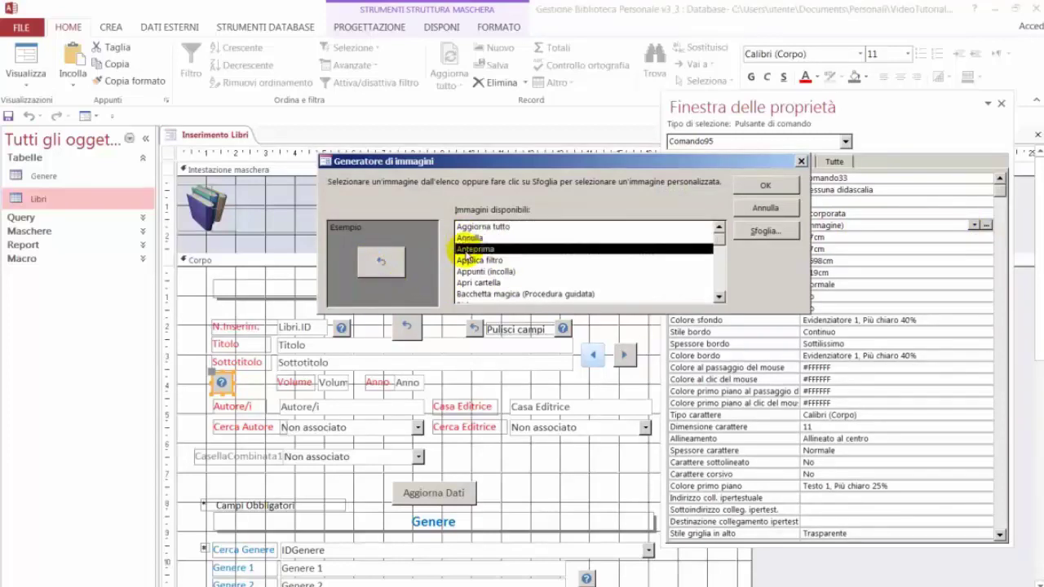
{"action": "left_click", "coordinate": [468, 261]}
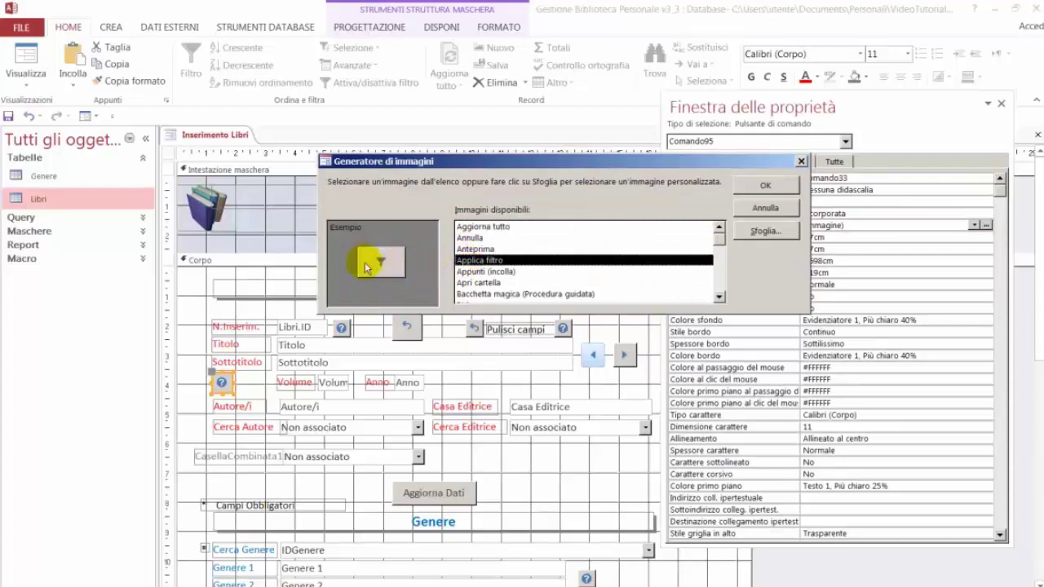
{"action": "left_click", "coordinate": [765, 208]}
{"action": "left_click", "coordinate": [560, 378]}
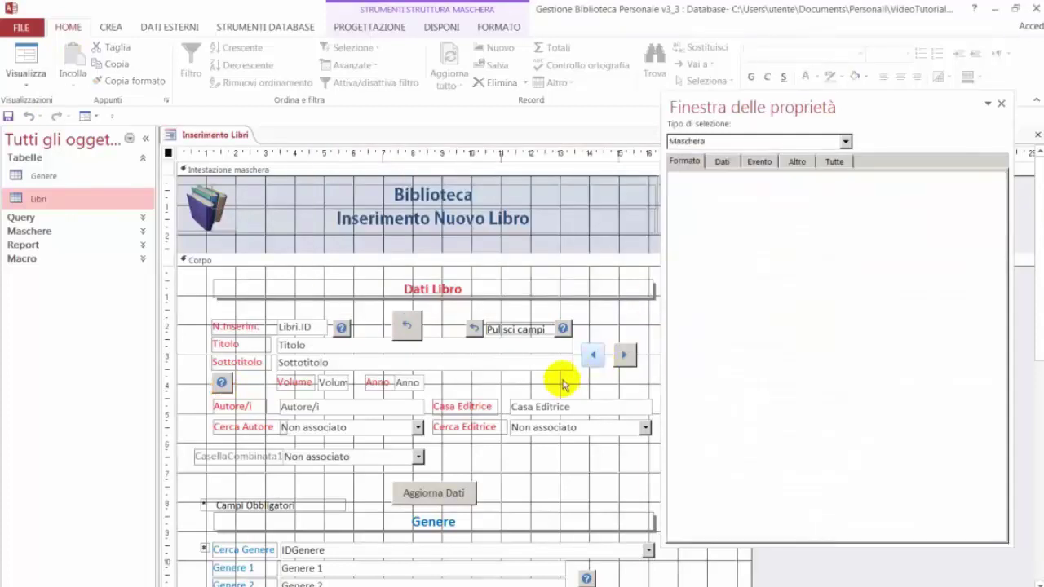
- Display the Inserimento Libri form in Form view and move its window up so all fields are visible
{"action": "scroll", "coordinate": [561, 376], "scroll_direction": "down", "scroll_amount": 3}
{"action": "scroll", "coordinate": [559, 376], "scroll_direction": "down", "scroll_amount": 1}
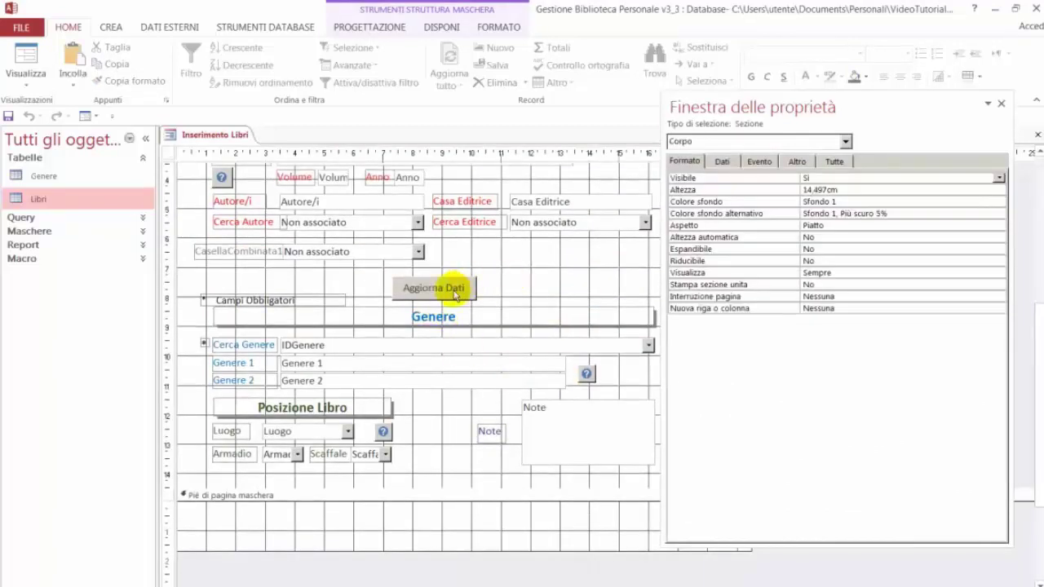
{"action": "right_click", "coordinate": [201, 134]}
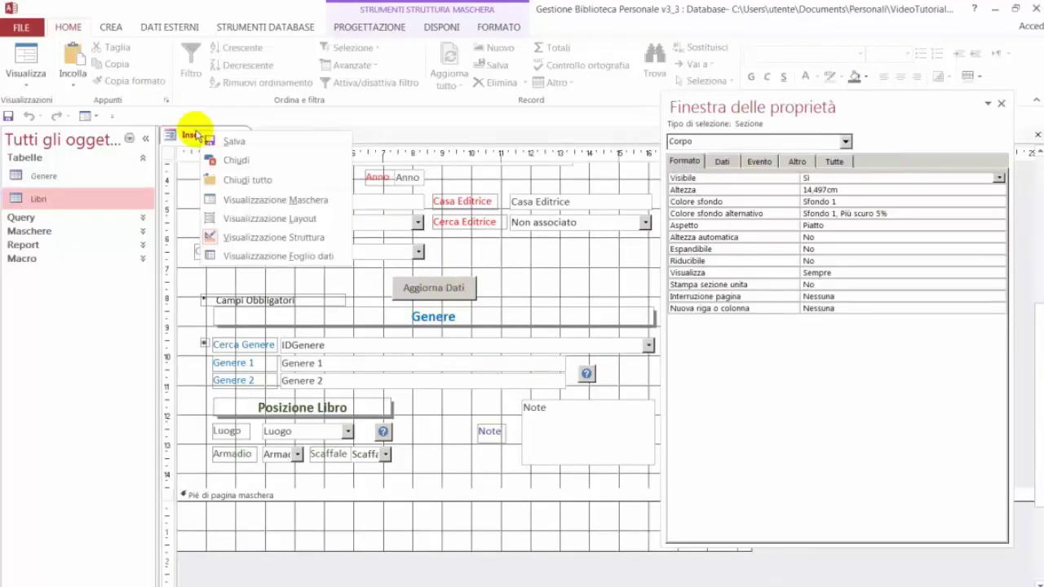
{"action": "left_click", "coordinate": [258, 201]}
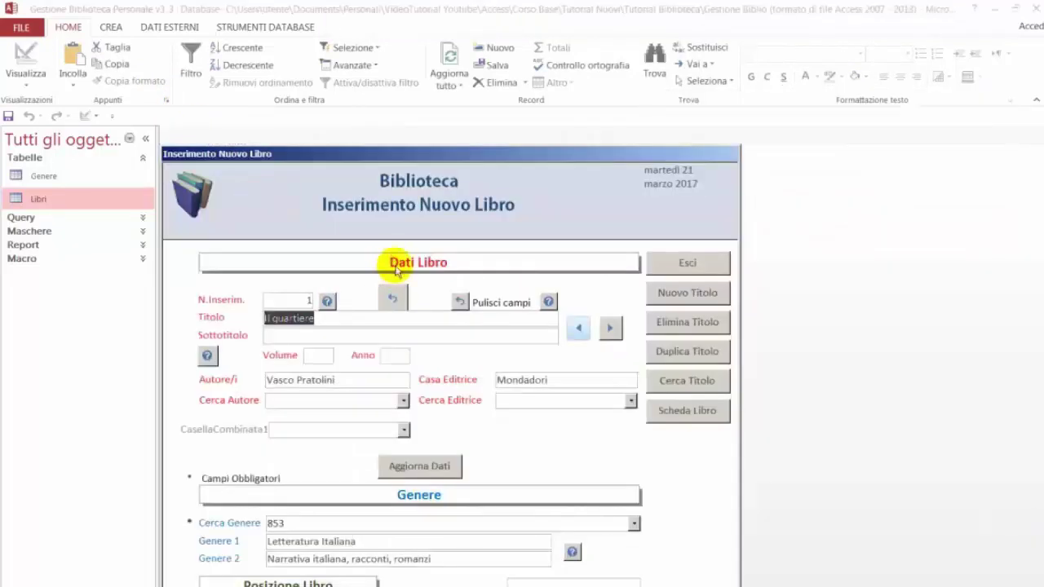
{"action": "left_click_drag", "start_coordinate": [402, 156], "coordinate": [413, 41]}
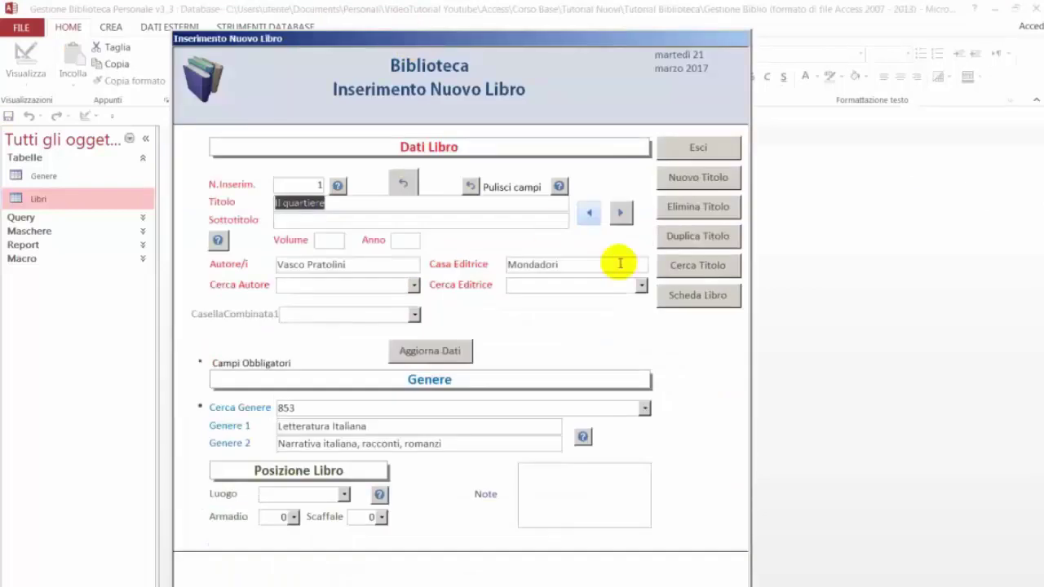
- Add a new book record titled Access with the author's full name, publisher Mondadori and genre 25
{"action": "left_click", "coordinate": [695, 180]}
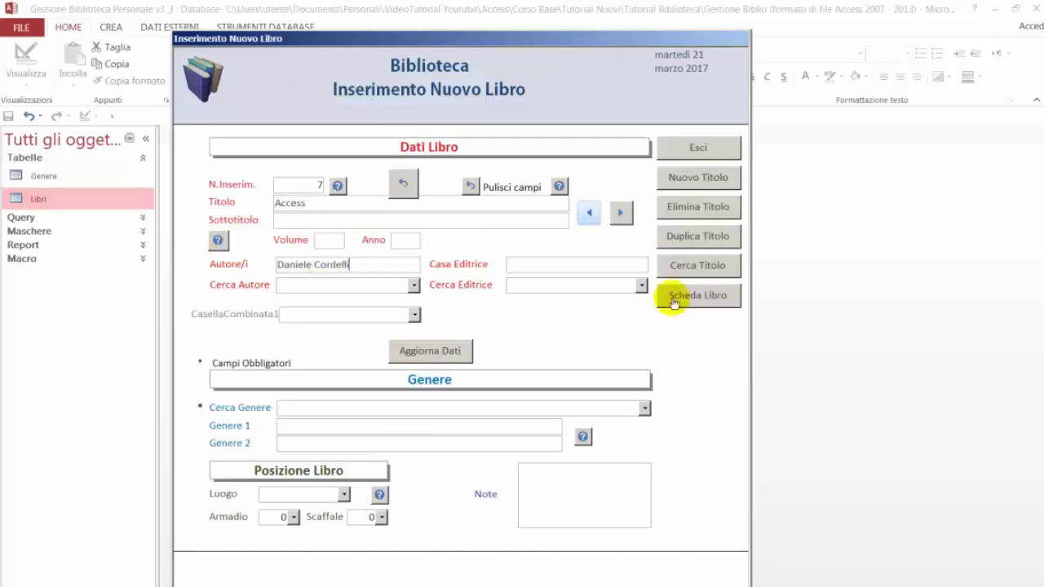
{"action": "left_click", "coordinate": [642, 285]}
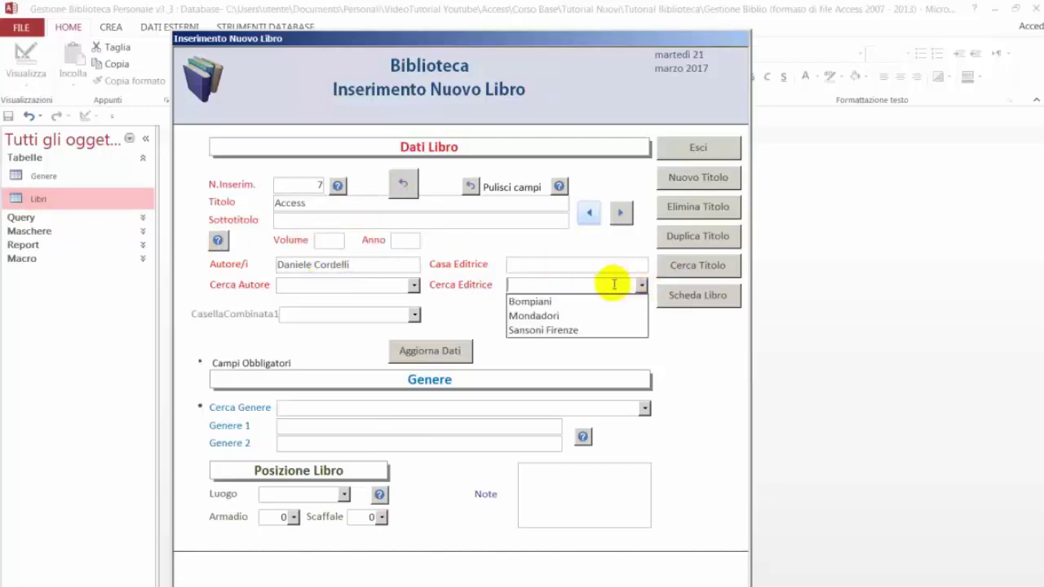
{"action": "left_click", "coordinate": [594, 316]}
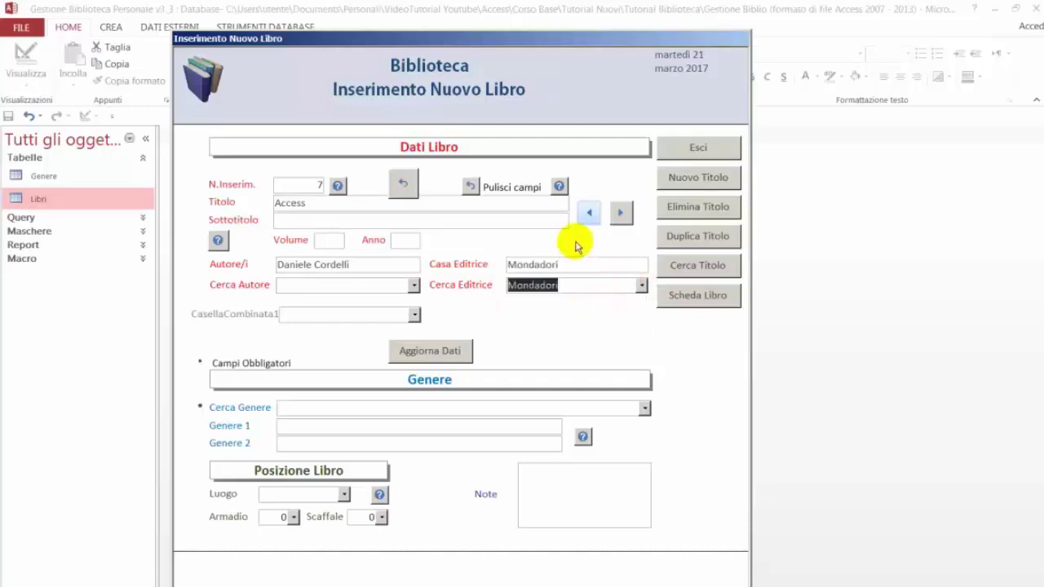
{"action": "left_click", "coordinate": [644, 408]}
{"action": "left_click", "coordinate": [334, 339]}
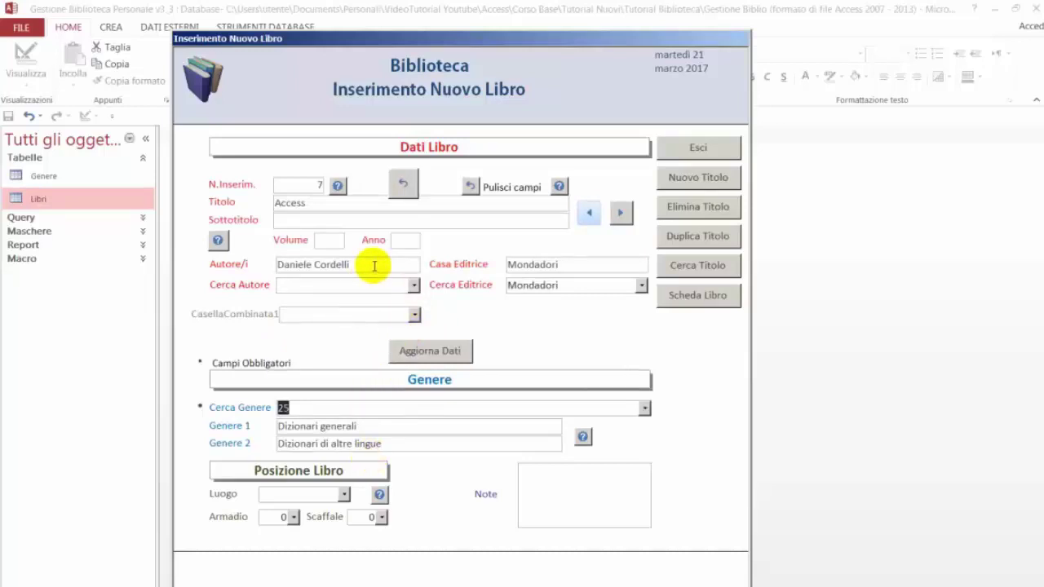
- Check the Cerca Autore list, refresh the form with Aggiorna Dati, and check the author list again
{"action": "left_click", "coordinate": [414, 285]}
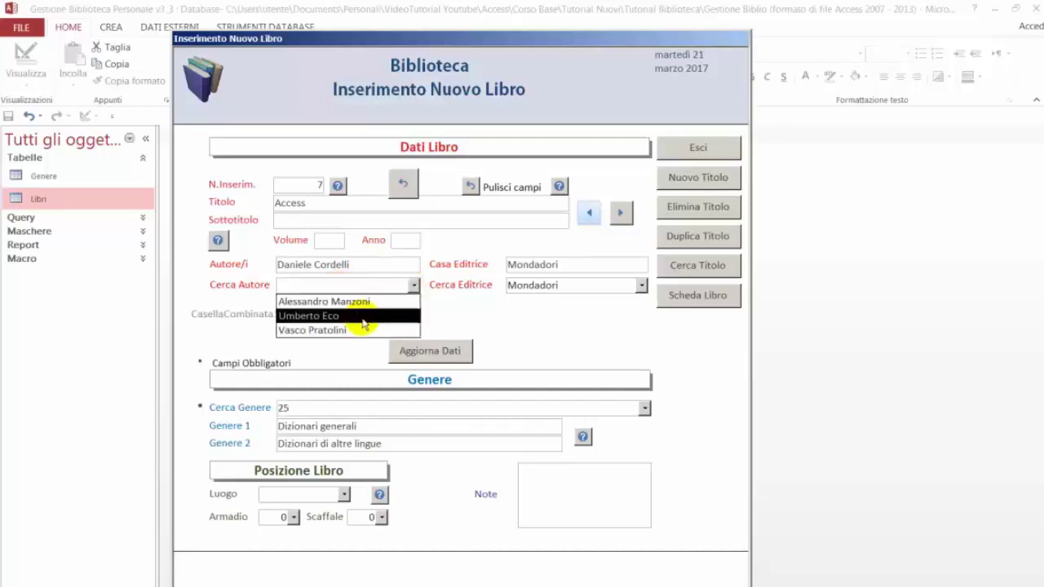
{"action": "left_click", "coordinate": [415, 284]}
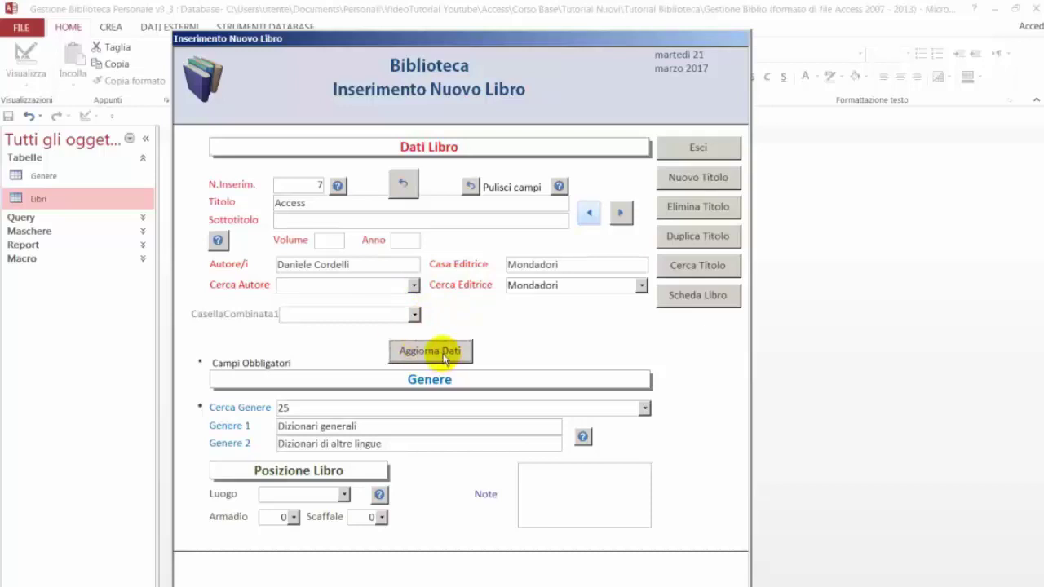
{"action": "left_click", "coordinate": [414, 285]}
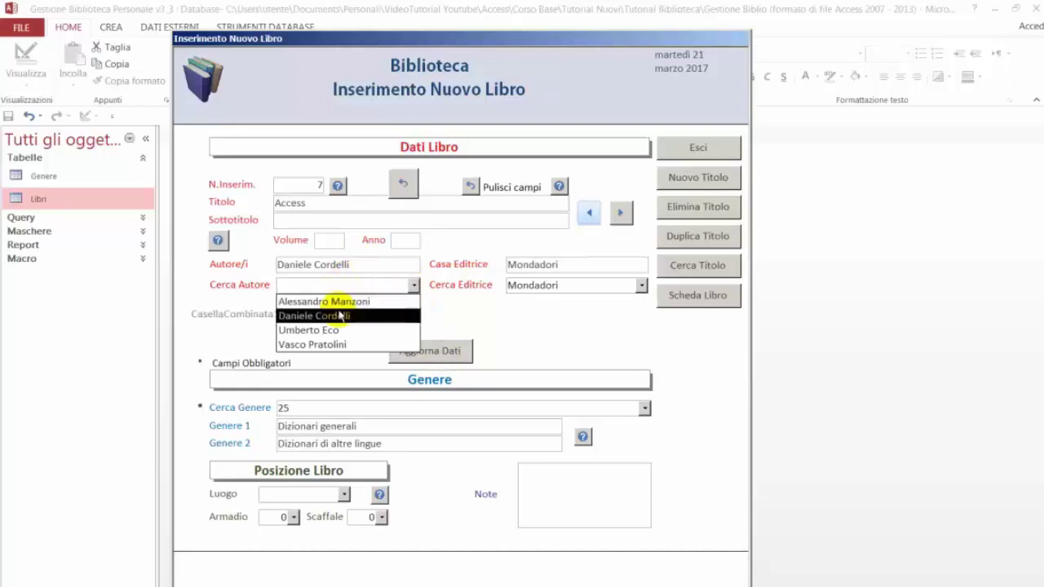
{"action": "left_click", "coordinate": [466, 313]}
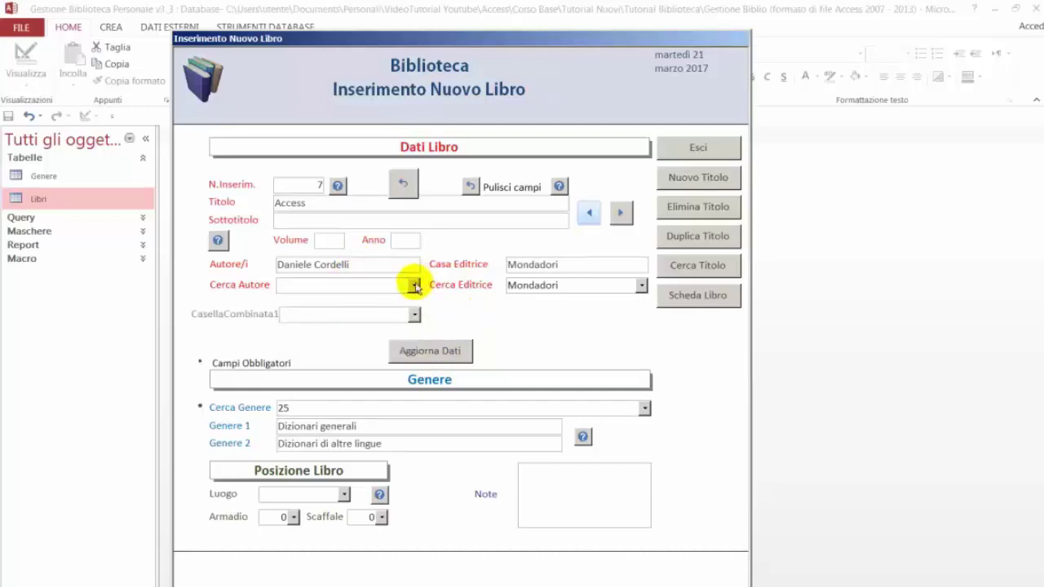
- Switch the form to Design view and open the on-click macro of the Aggiorna Dati button
{"action": "right_click", "coordinate": [354, 36]}
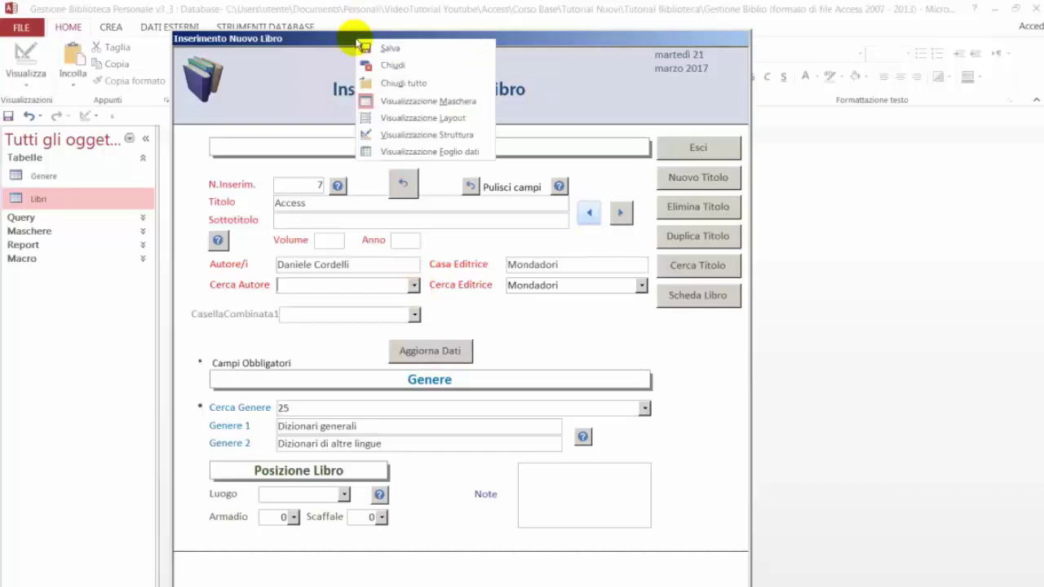
{"action": "left_click", "coordinate": [400, 135]}
{"action": "left_click", "coordinate": [432, 491]}
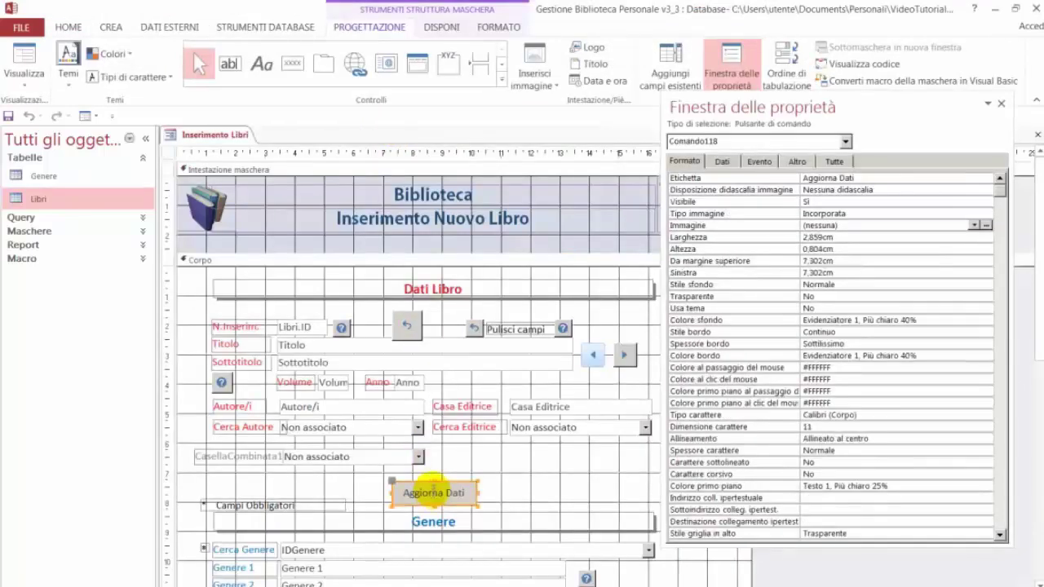
{"action": "left_click_drag", "start_coordinate": [737, 107], "coordinate": [652, 100]}
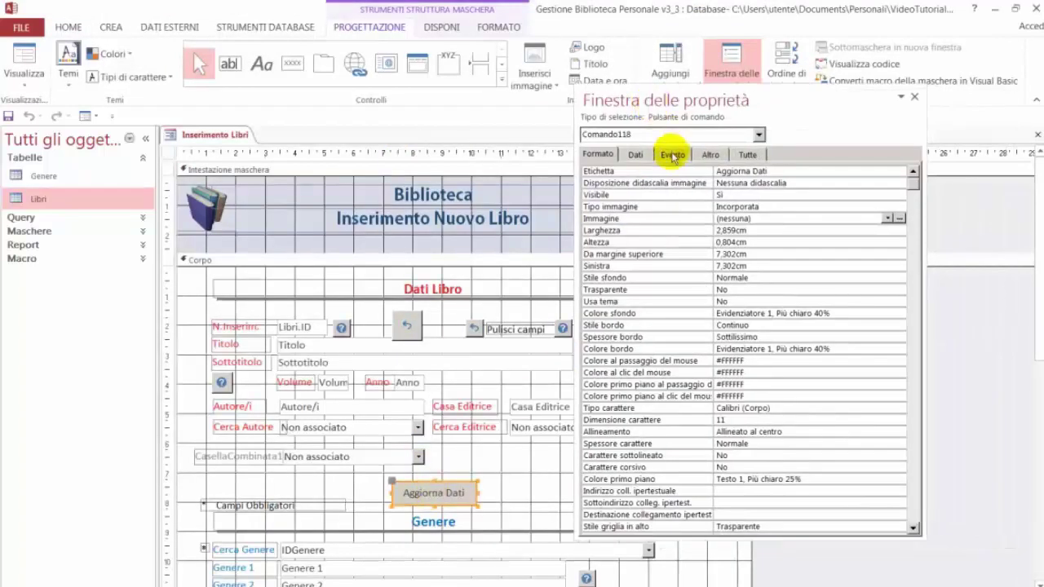
{"action": "left_click", "coordinate": [672, 156]}
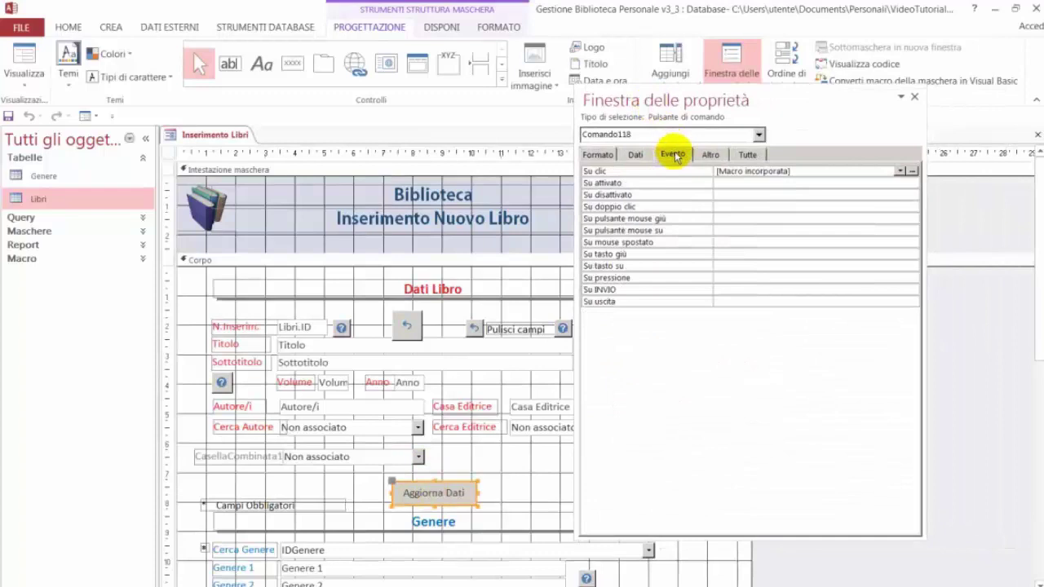
{"action": "left_click", "coordinate": [915, 172]}
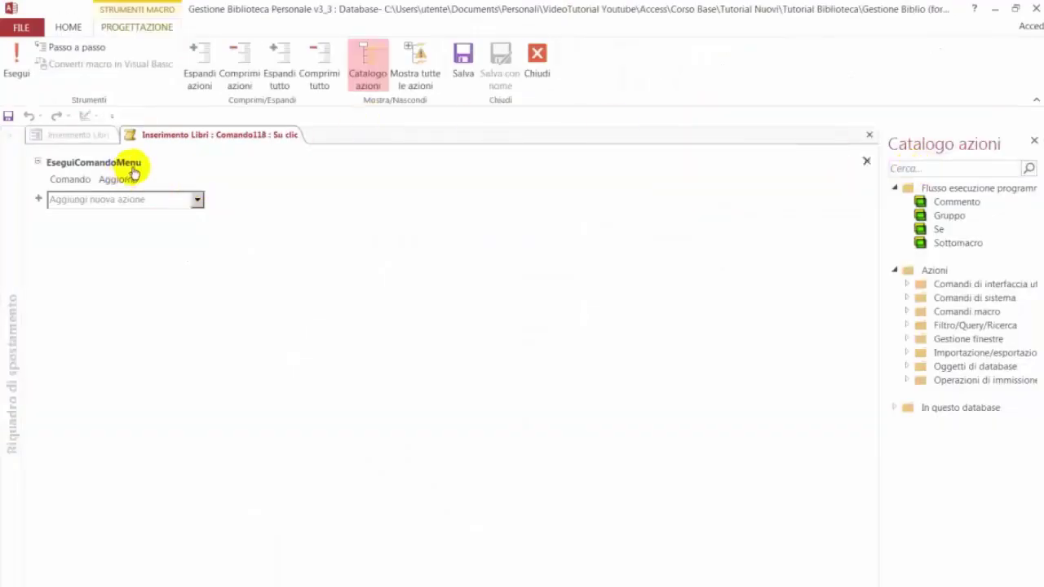
- Examine the commands available in the EseguiComandoMenu action, keep Aggiorna, and close the macro
{"action": "left_click", "coordinate": [135, 171]}
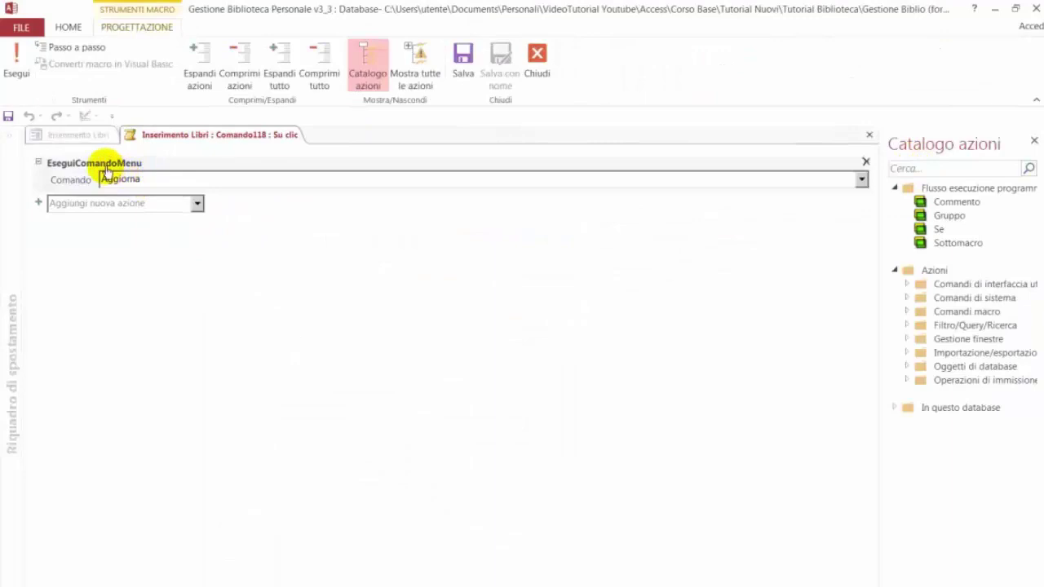
{"action": "left_click", "coordinate": [861, 179]}
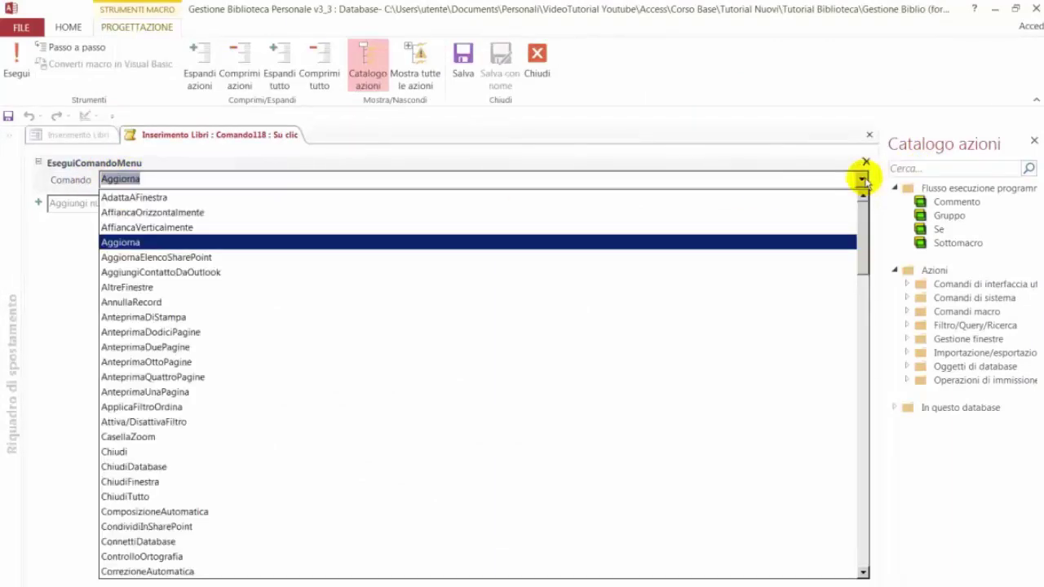
{"action": "left_click", "coordinate": [266, 242]}
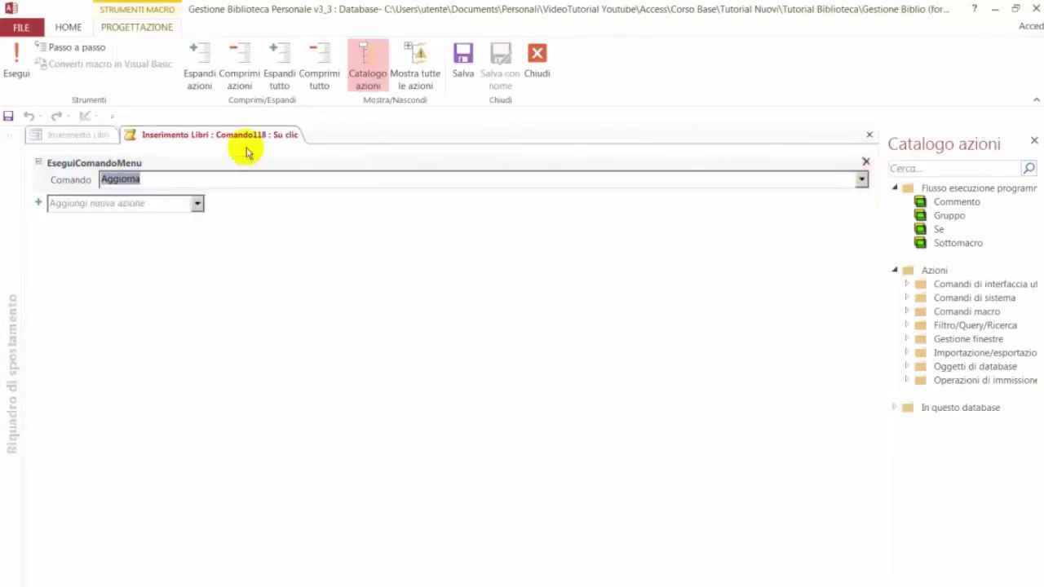
{"action": "right_click", "coordinate": [244, 135]}
{"action": "left_click", "coordinate": [284, 163]}
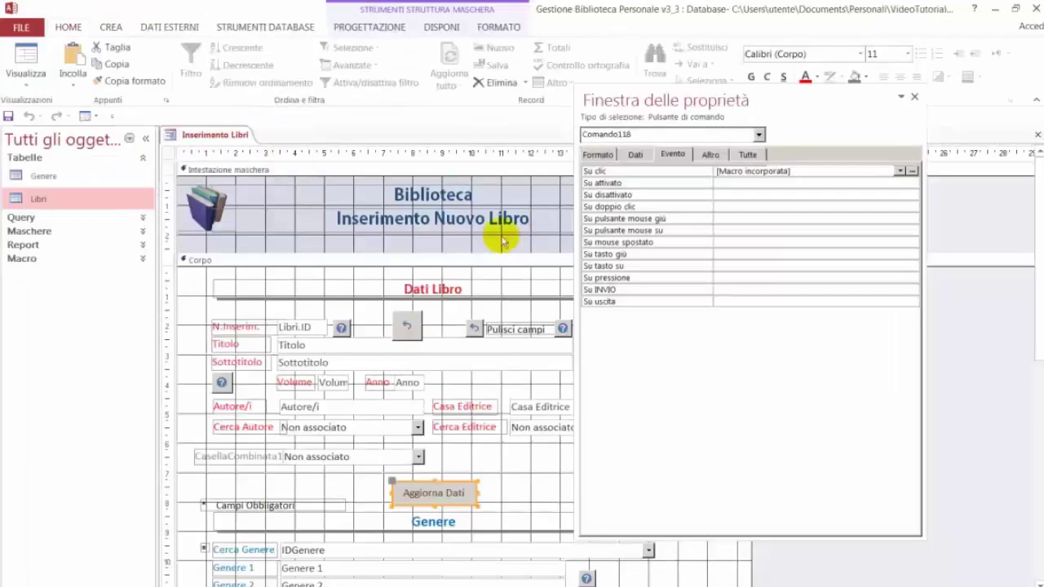
- Return the Inserimento Libri form from Design view to Form view and reposition its window
{"action": "left_click_drag", "start_coordinate": [622, 93], "coordinate": [679, 118]}
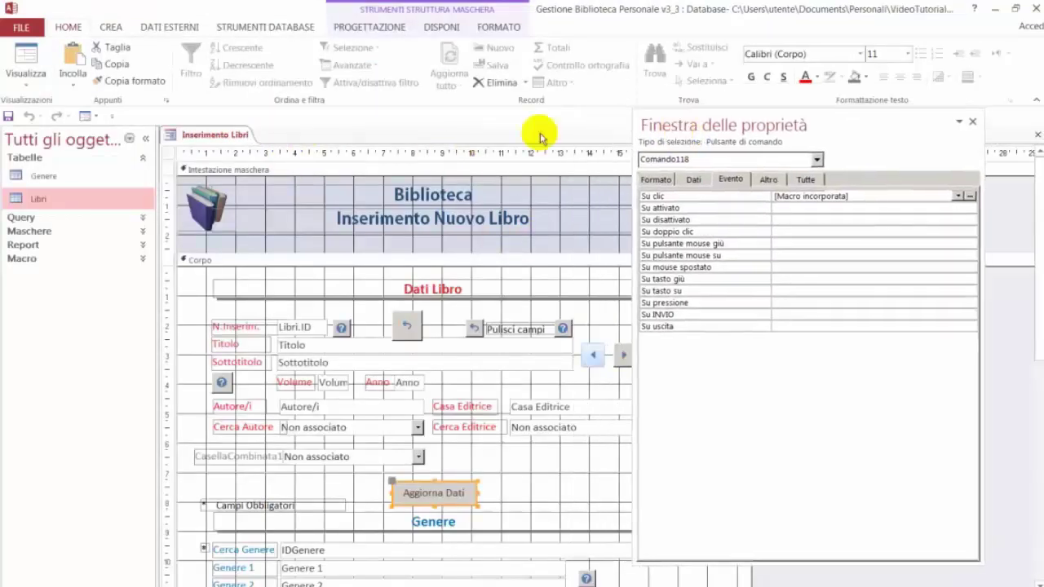
{"action": "right_click", "coordinate": [197, 134]}
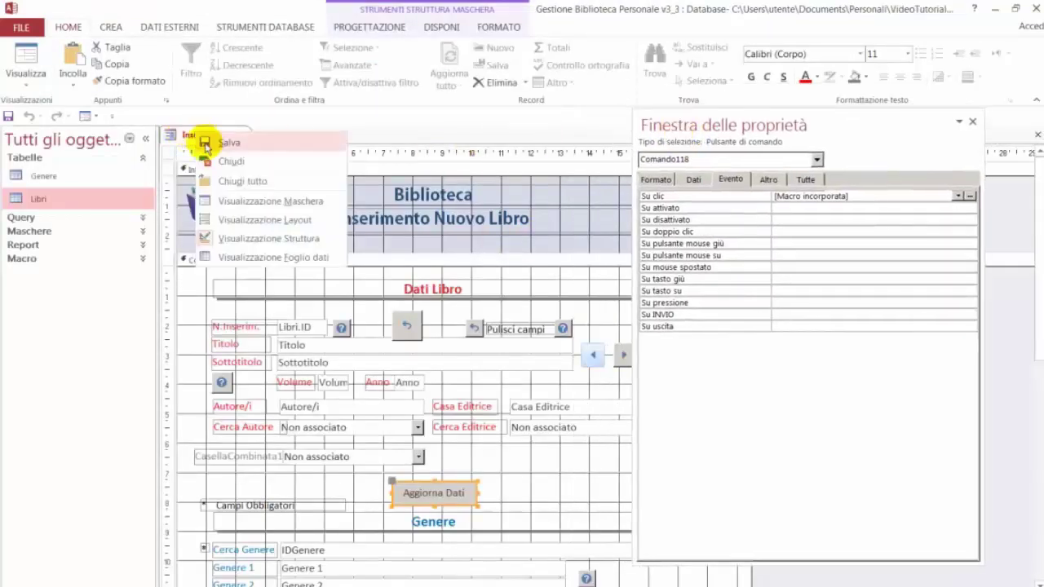
{"action": "left_click", "coordinate": [251, 201]}
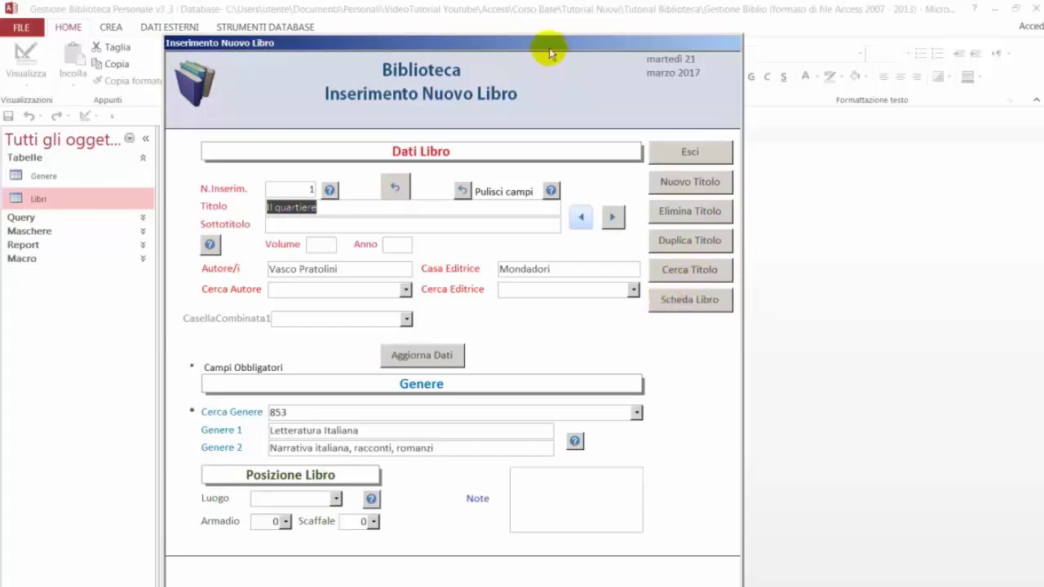
{"action": "left_click_drag", "start_coordinate": [550, 42], "coordinate": [553, 37]}
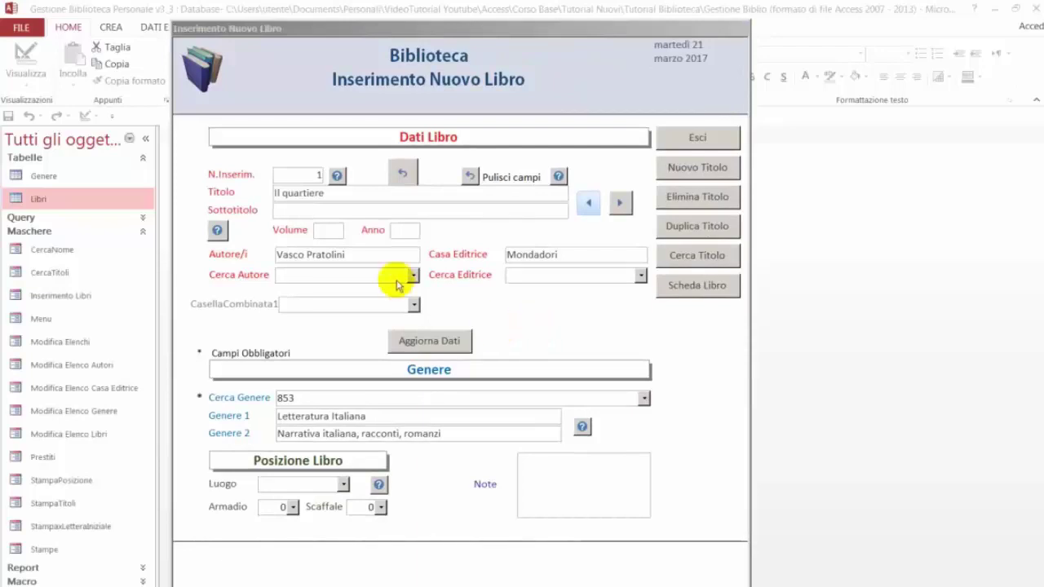
- Enter a new book titled Word with an author from Cerca Autore and publisher Mondadori, and try to start another title without a genre
{"action": "left_click", "coordinate": [692, 173]}
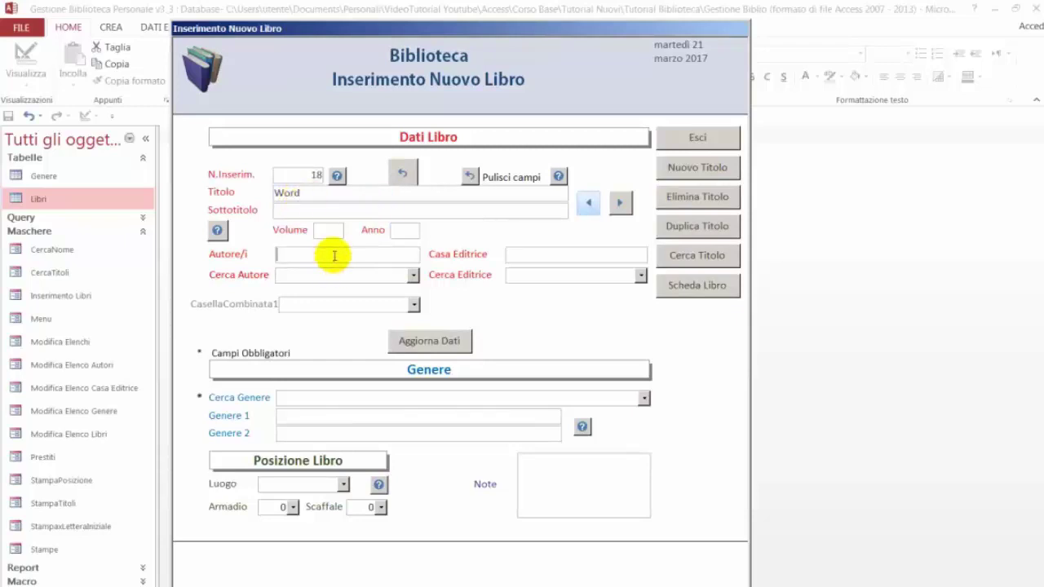
{"action": "left_click", "coordinate": [413, 274]}
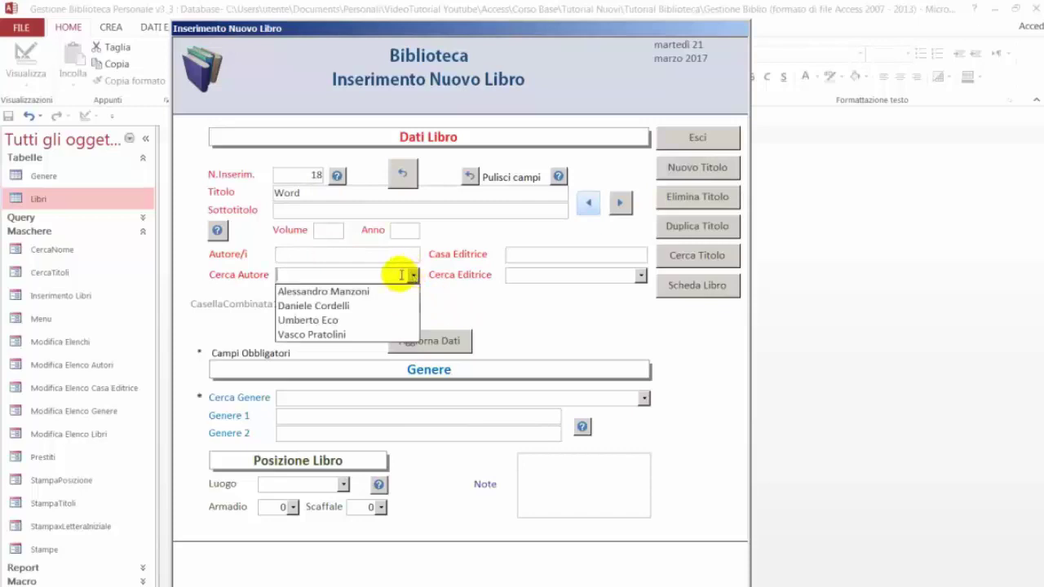
{"action": "left_click", "coordinate": [379, 307]}
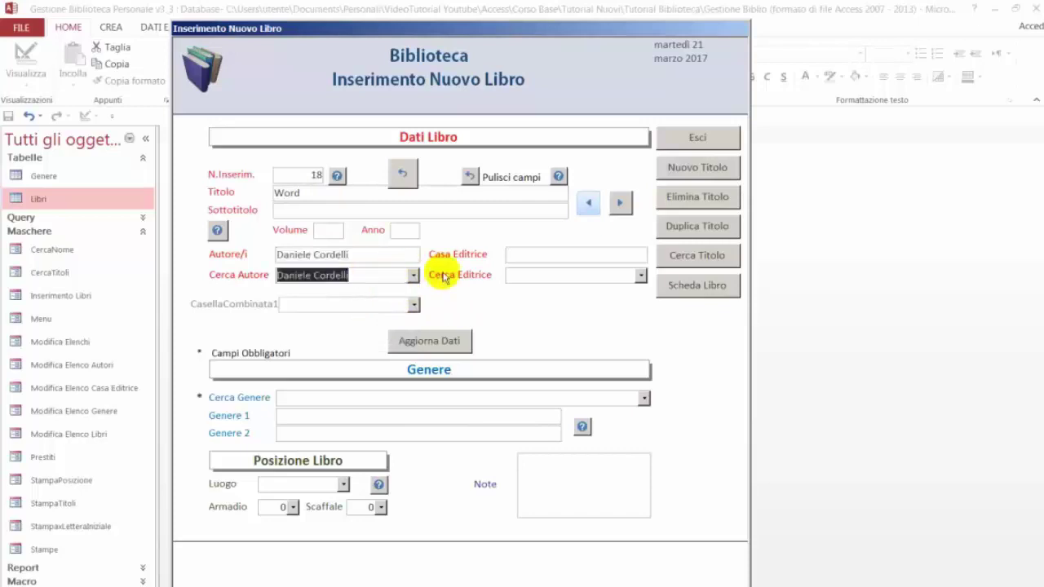
{"action": "left_click", "coordinate": [640, 275]}
{"action": "left_click", "coordinate": [581, 306]}
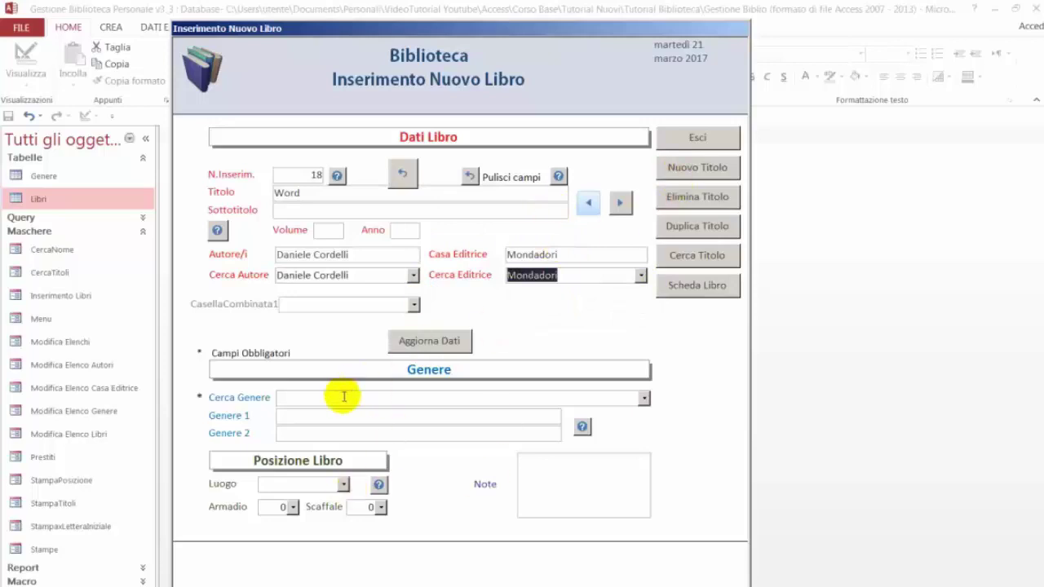
{"action": "left_click", "coordinate": [674, 167]}
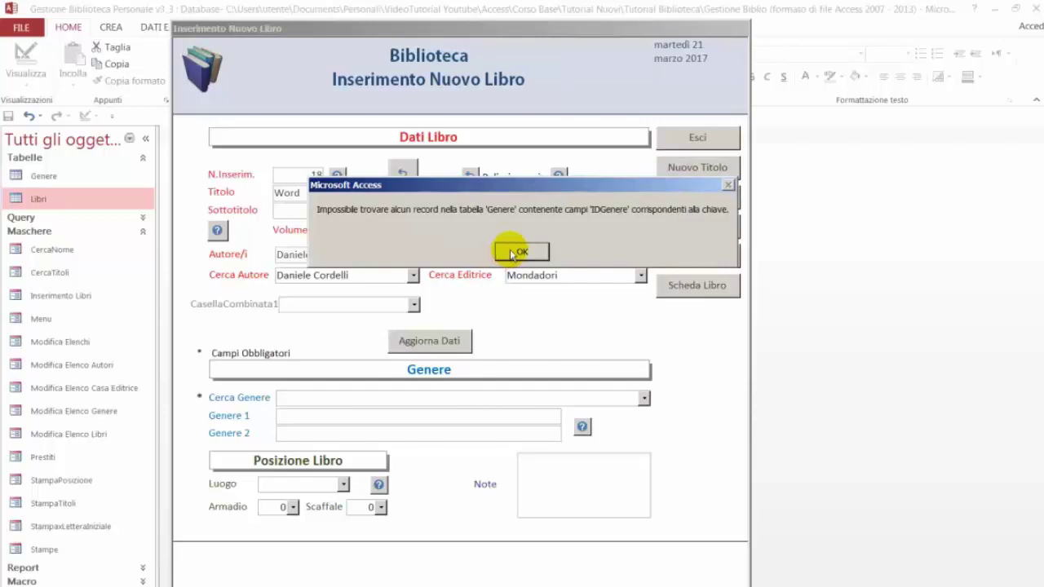
- Dismiss the missing-genre message and switch the Inserimento Libri form to Design view, discarding the incomplete book record
{"action": "left_click", "coordinate": [509, 250]}
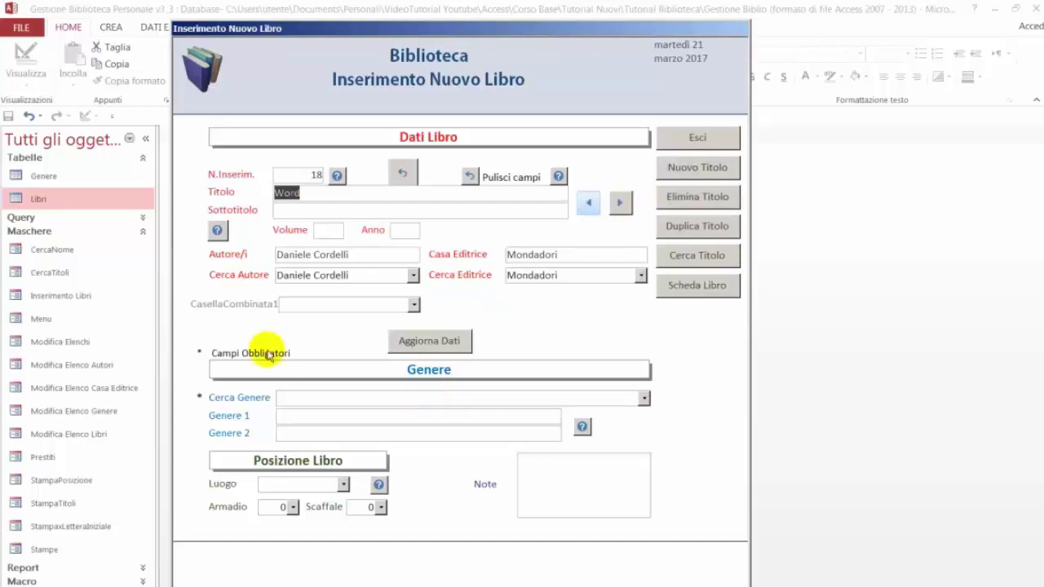
{"action": "right_click", "coordinate": [343, 31]}
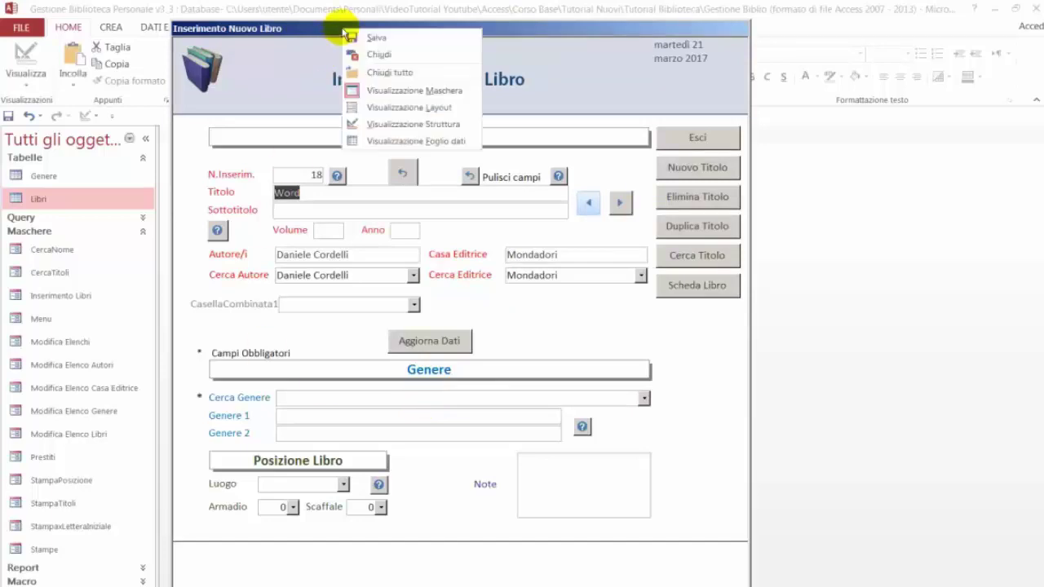
{"action": "left_click", "coordinate": [378, 123]}
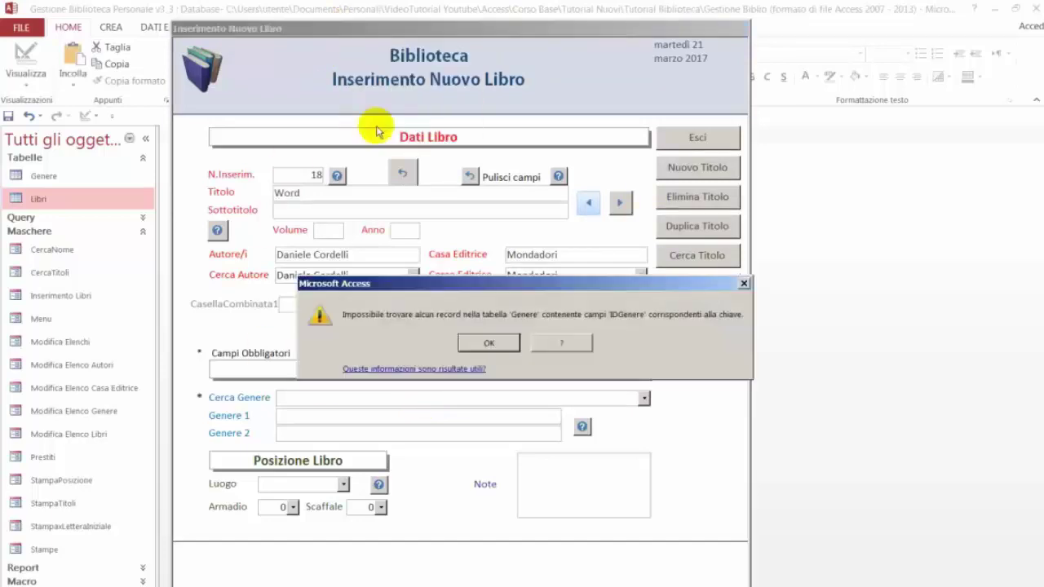
{"action": "left_click", "coordinate": [487, 346]}
{"action": "left_click", "coordinate": [488, 358]}
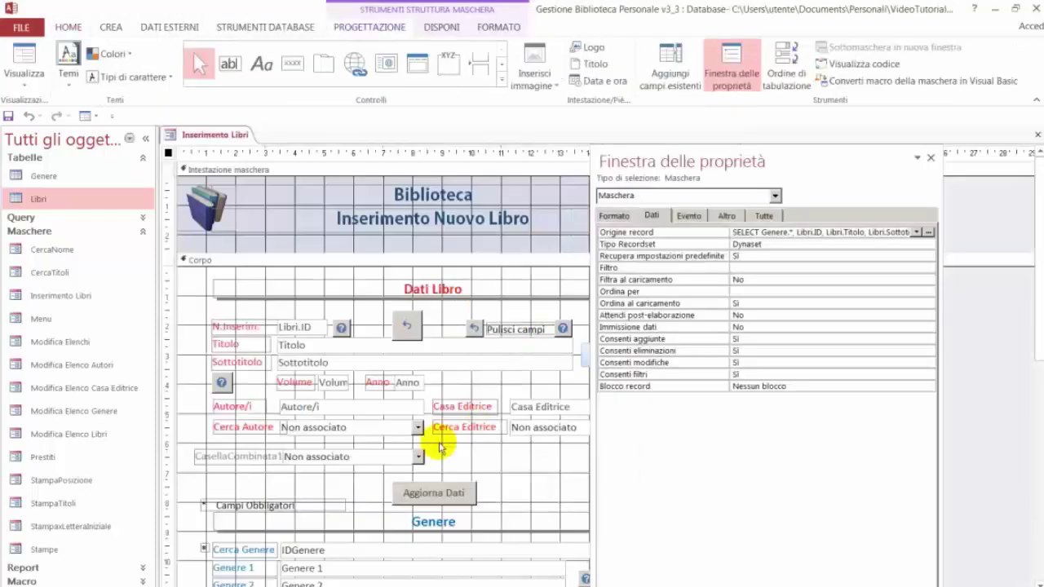
- Open the Libri and Genere tables, examine the IDGenere values and the first genre record, and close both tables
{"action": "double_click", "coordinate": [83, 204]}
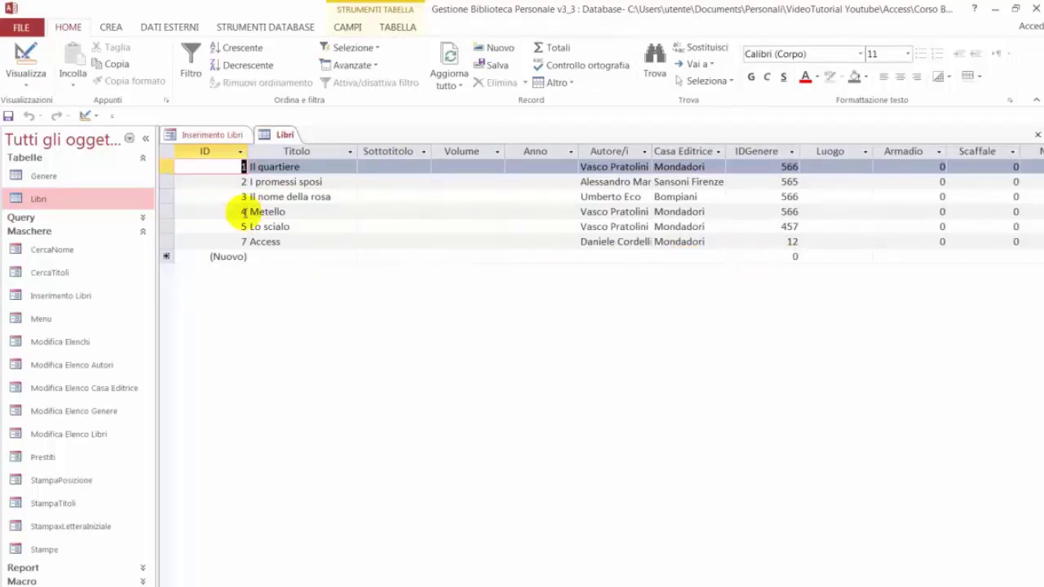
{"action": "double_click", "coordinate": [83, 177]}
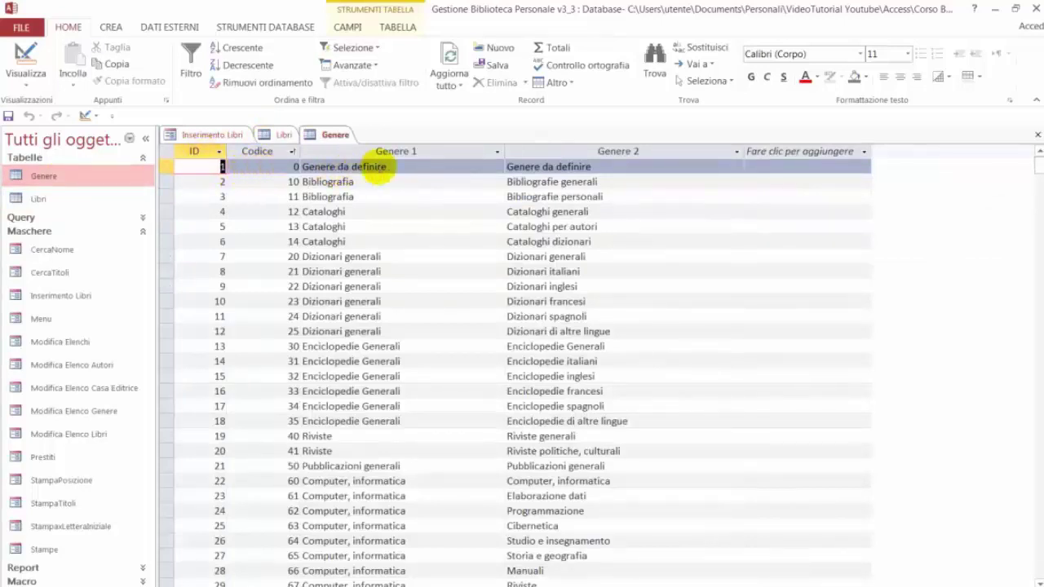
{"action": "right_click", "coordinate": [332, 140]}
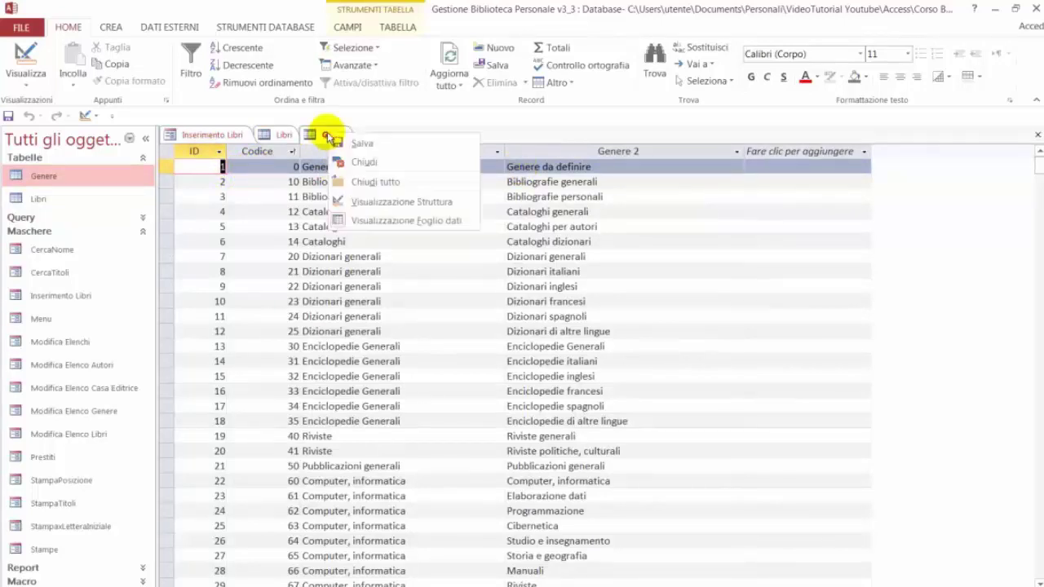
{"action": "left_click", "coordinate": [356, 163]}
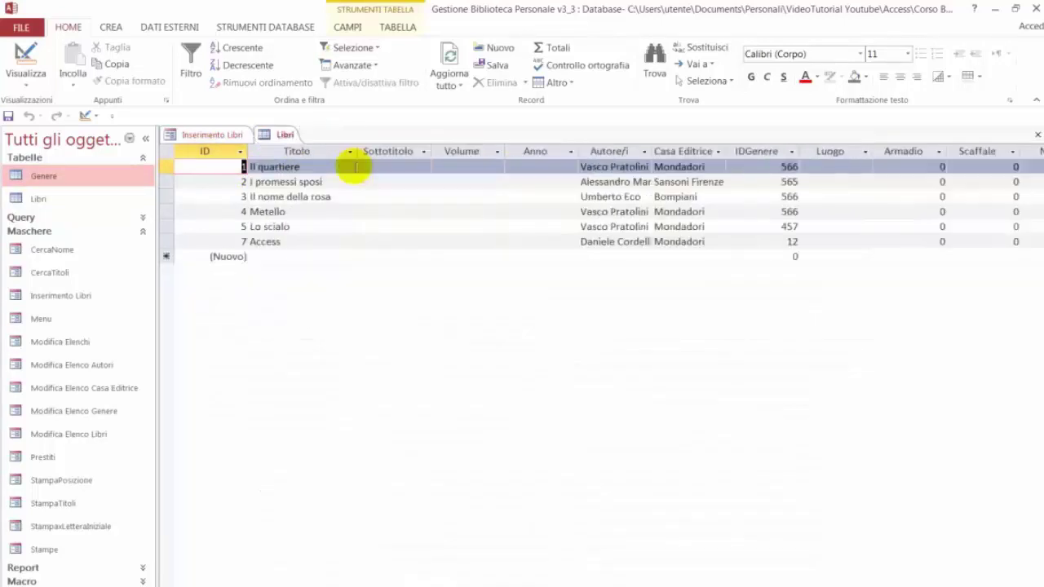
{"action": "right_click", "coordinate": [285, 140]}
{"action": "left_click", "coordinate": [311, 165]}
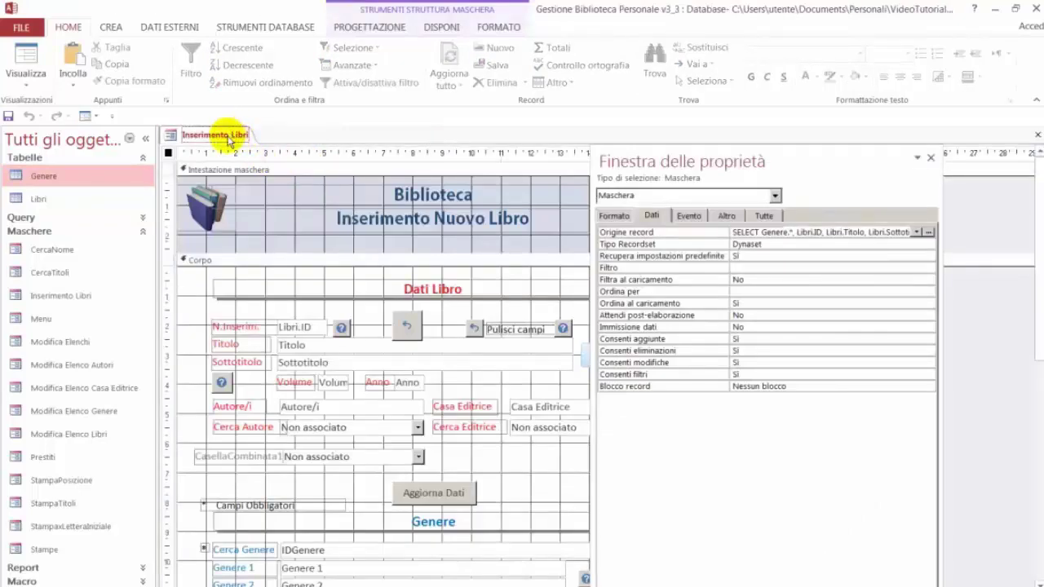
- Set the default value (Valore predefinito) of the Cerca Genere combo box to =1
{"action": "left_click", "coordinate": [359, 551]}
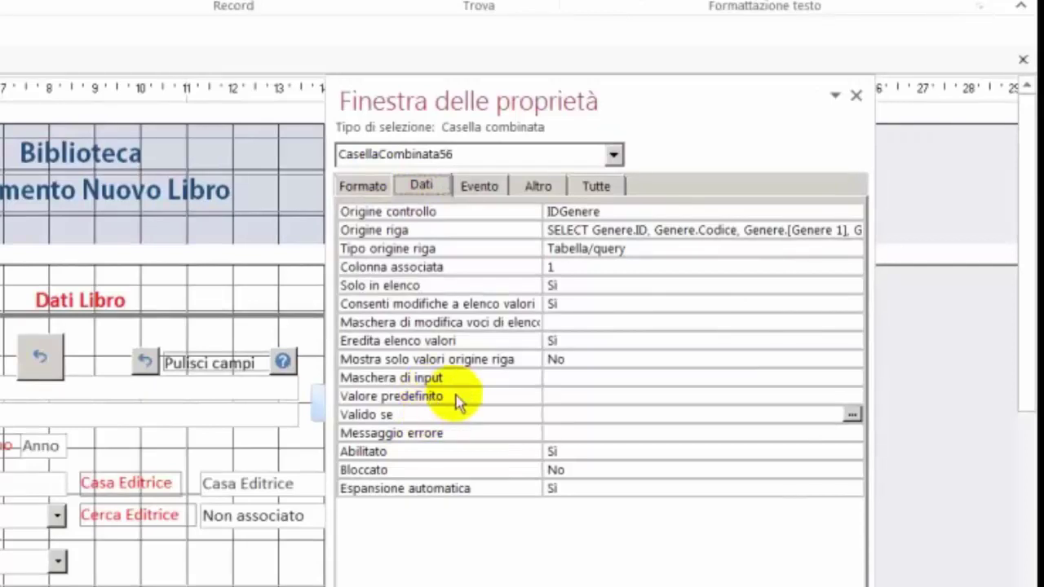
{"action": "left_click", "coordinate": [557, 398]}
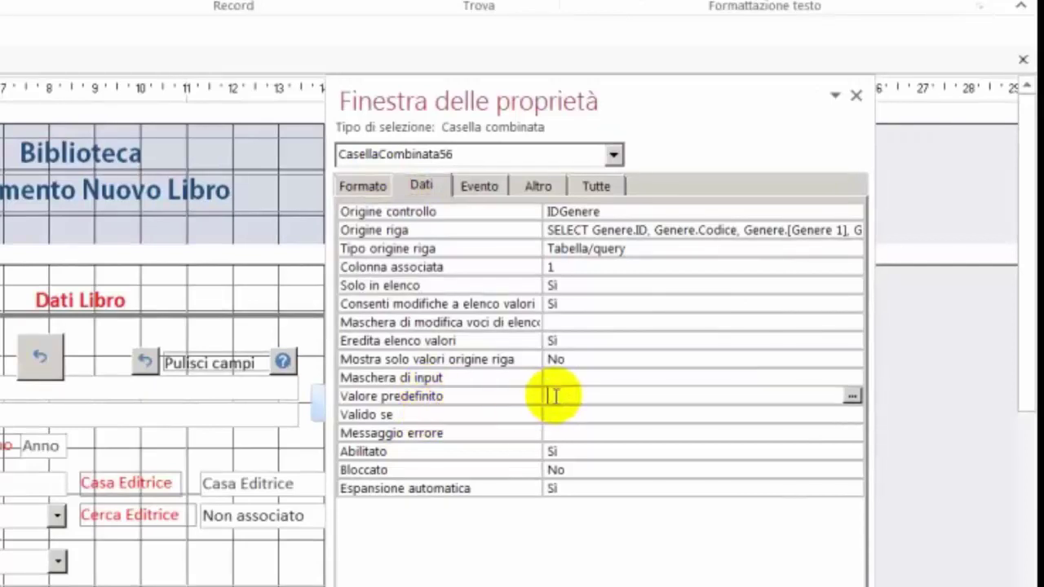
{"action": "type", "text": "=1"}
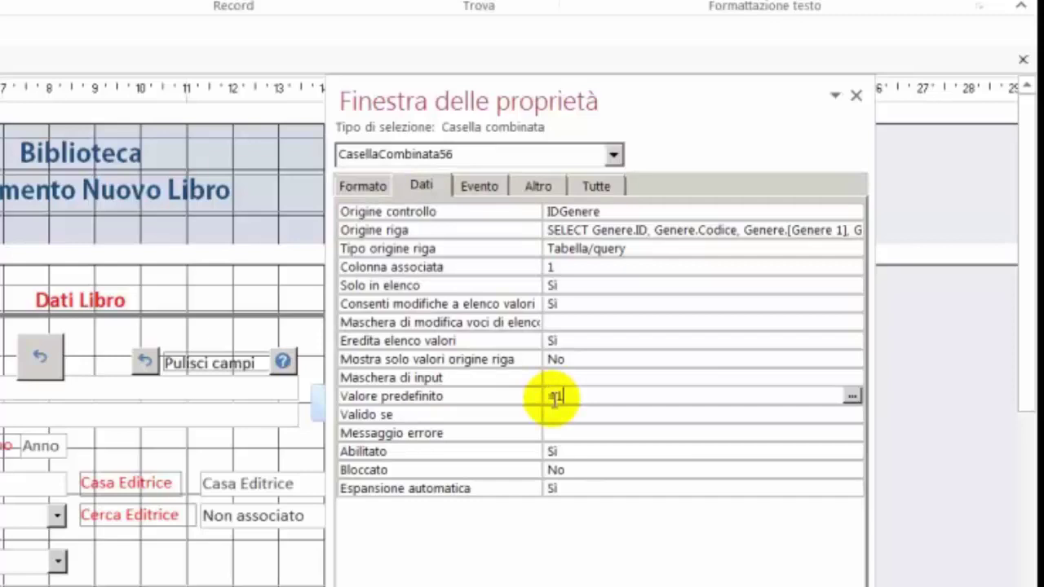
{"action": "left_click", "coordinate": [617, 411]}
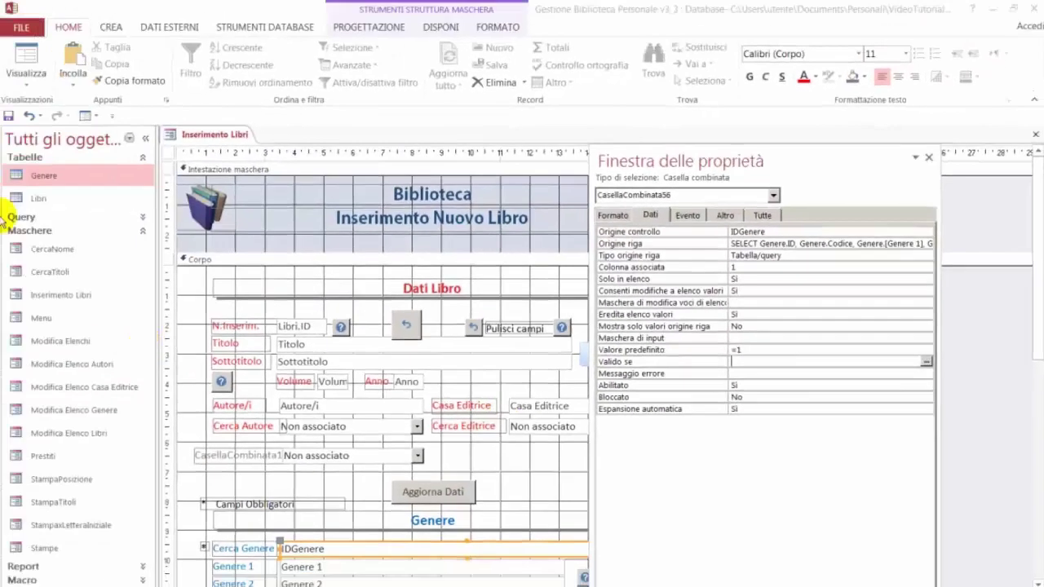
- Show the Inserimento Libri form in Form view and move its window up so that all fields are in view
{"action": "right_click", "coordinate": [217, 137]}
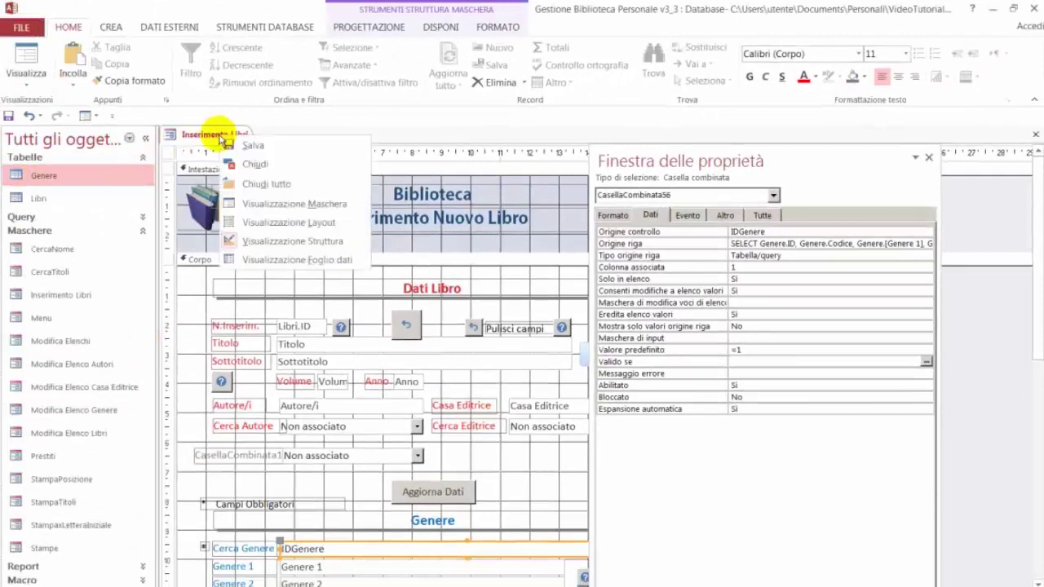
{"action": "left_click", "coordinate": [272, 204]}
{"action": "left_click_drag", "start_coordinate": [361, 155], "coordinate": [429, 23]}
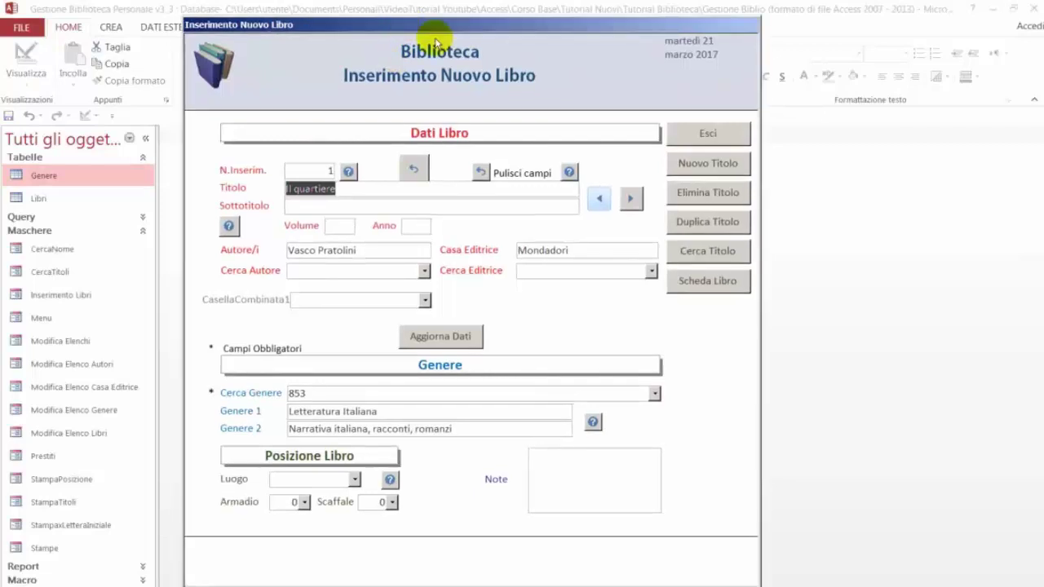
- Start a new book record with the title "a" to test the default genre
{"action": "left_click", "coordinate": [685, 168]}
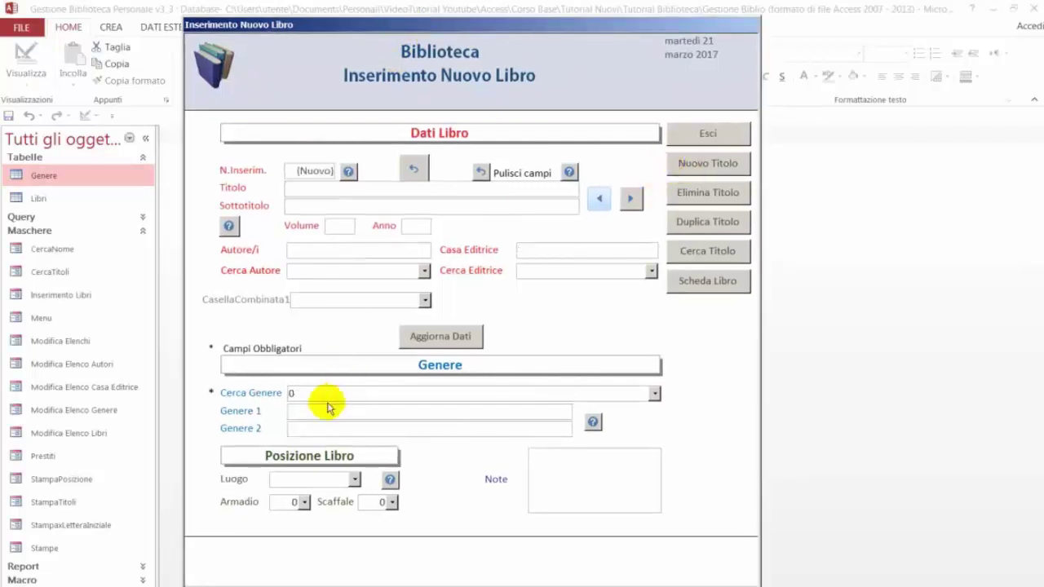
{"action": "left_click", "coordinate": [320, 189]}
{"action": "type", "text": "a"}
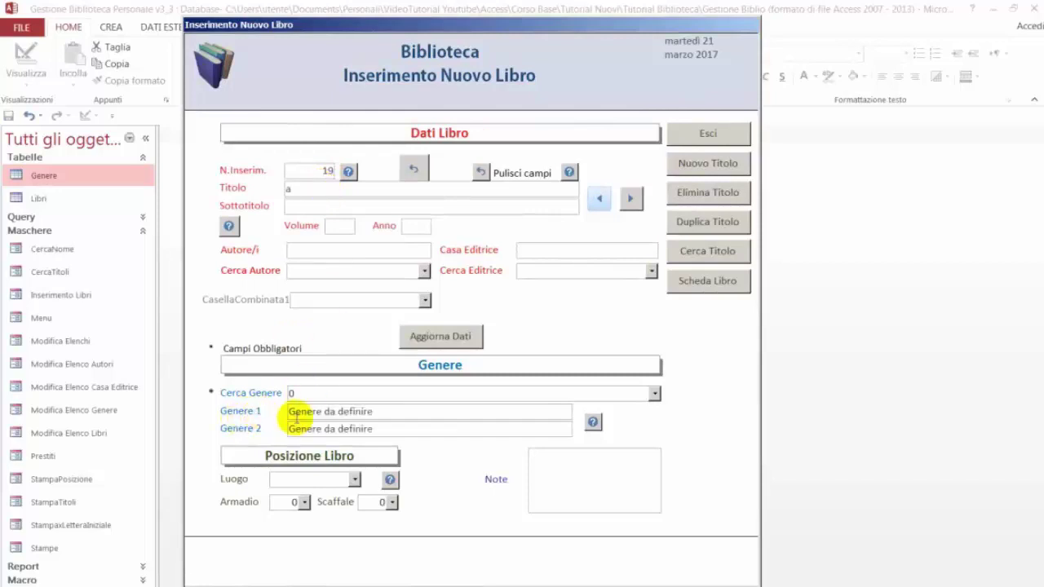